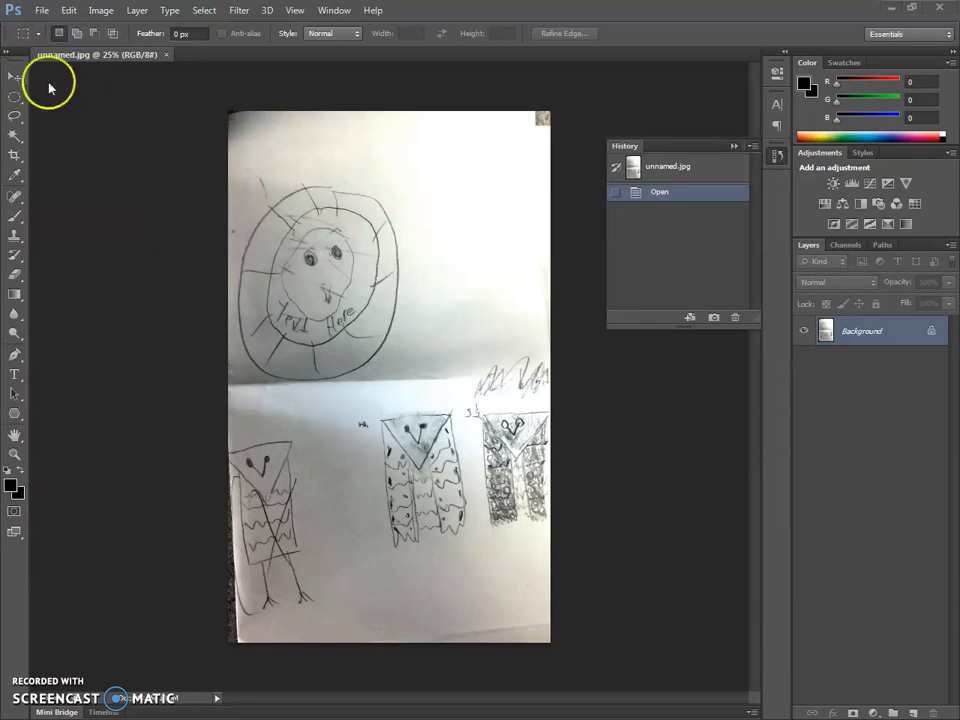
- Crop the photo to the middle owl sketch in the lower half, rotating it slightly clockwise so the sketch stands straight
key("ctrl+plus")
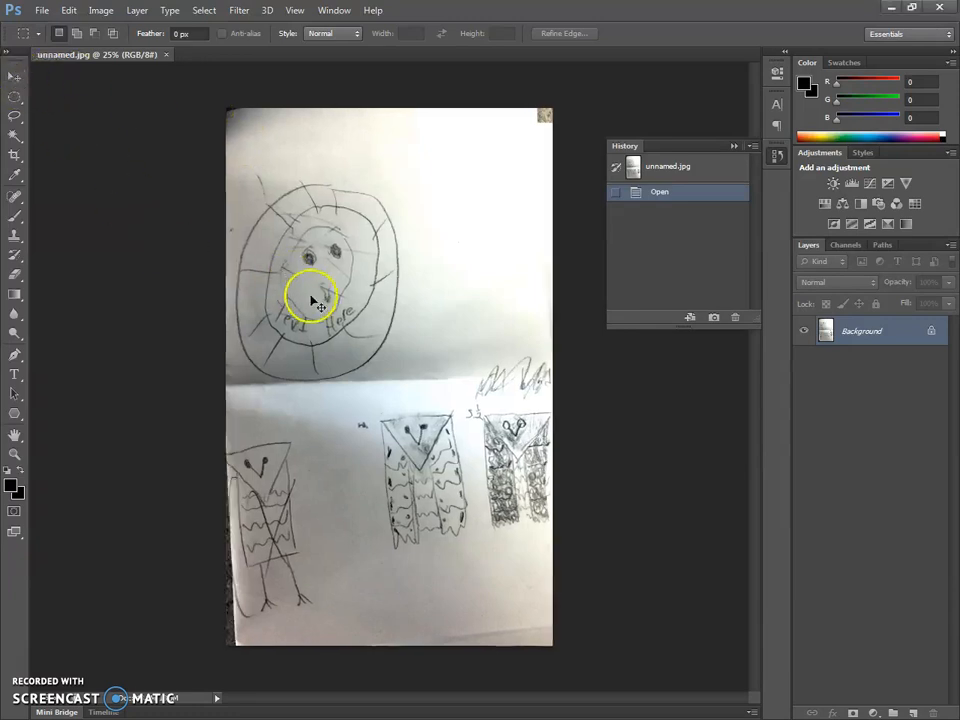
key("ctrl+plus")
key("ctrl+plus")
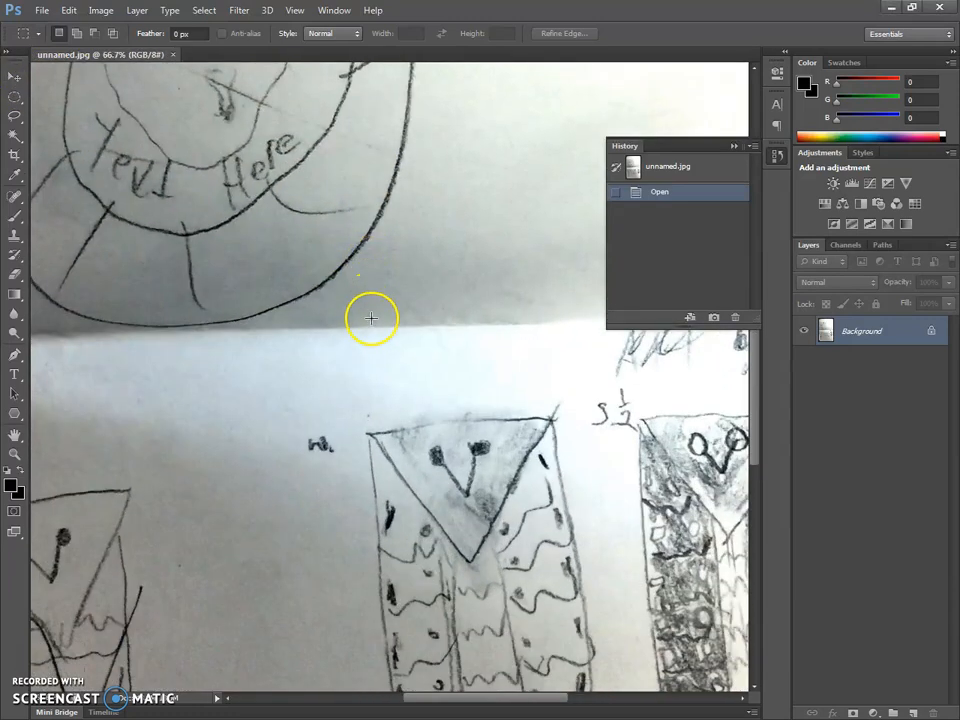
scroll(371, 318, "down", 2)
key("ctrl+minus")
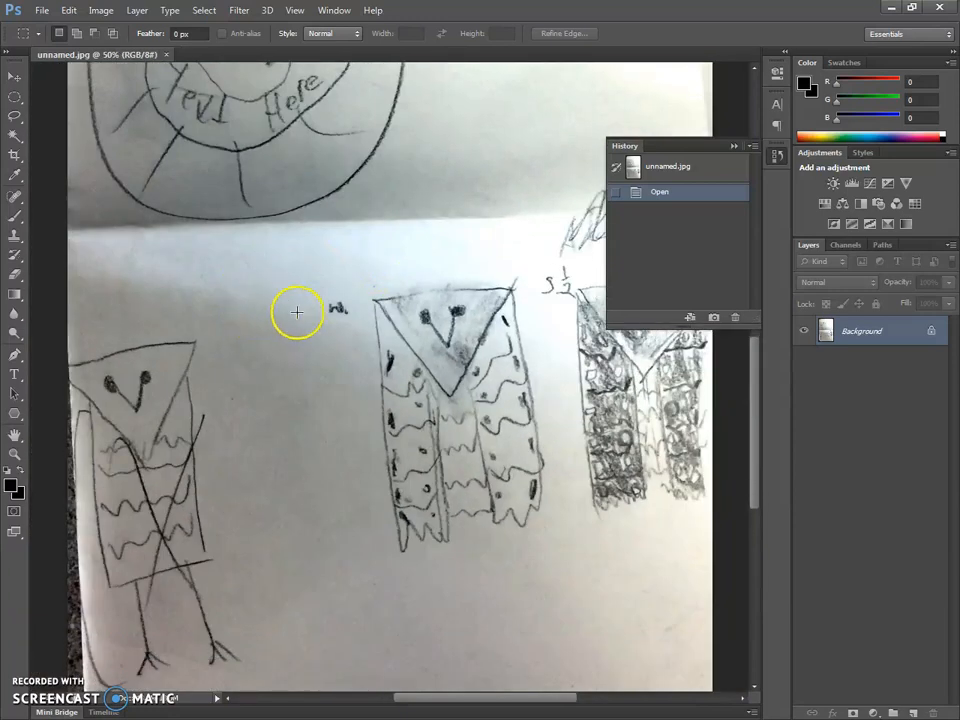
scroll(297, 312, "up", 1)
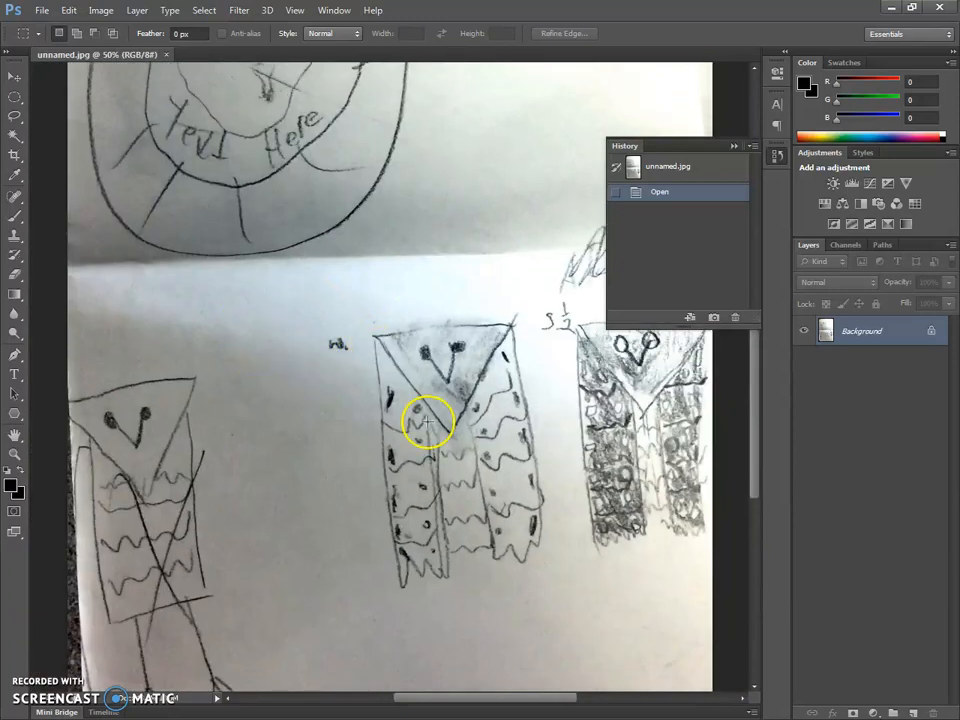
left_click(15, 157)
left_click_drag(302, 260, 626, 640)
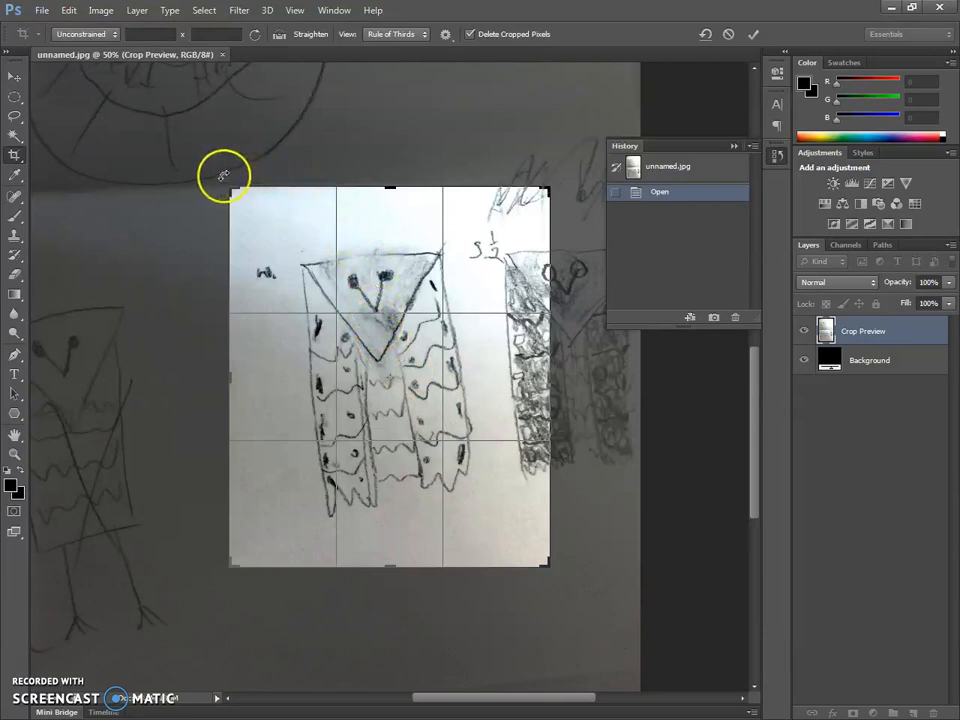
mouse_move(211, 174)
left_mouse_down()
mouse_move(211, 184)
mouse_move(247, 179)
mouse_move(215, 170)
left_mouse_up()
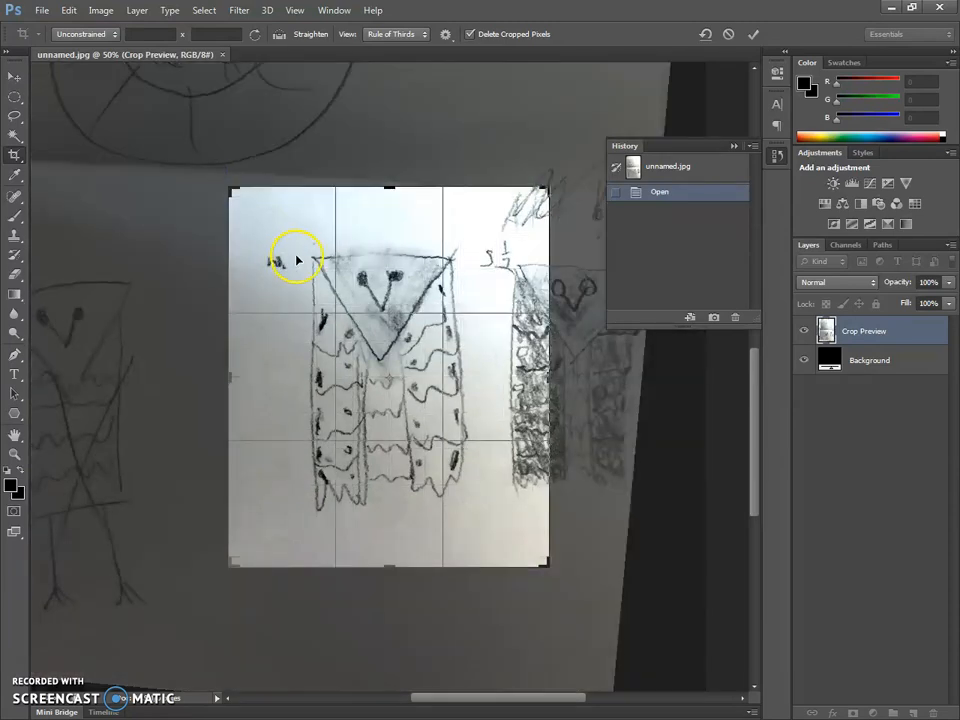
double_click(296, 260)
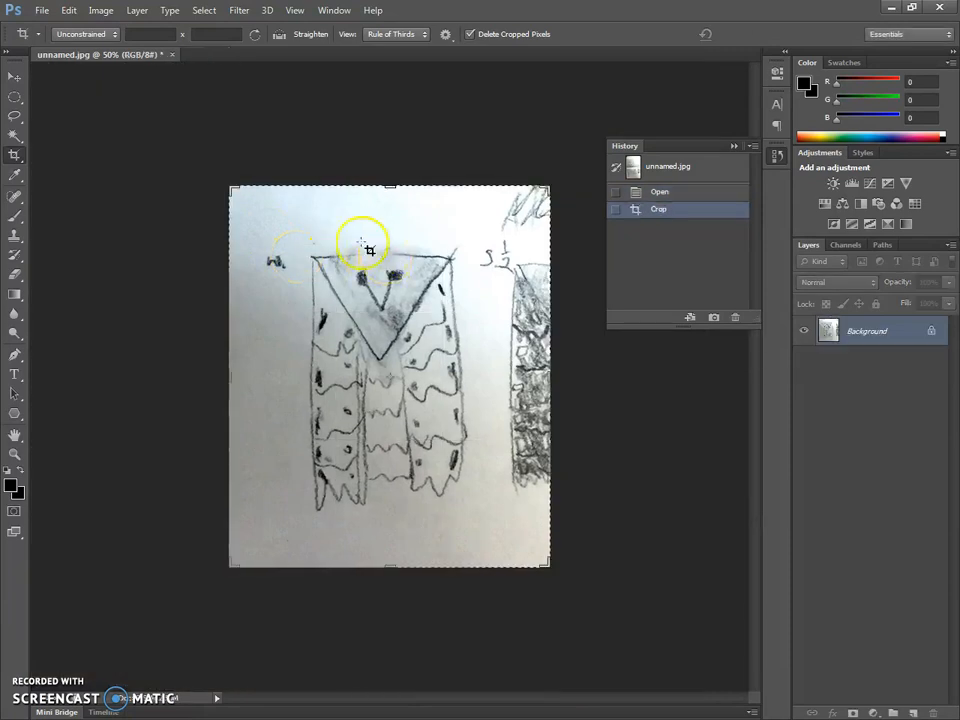
left_click(14, 77)
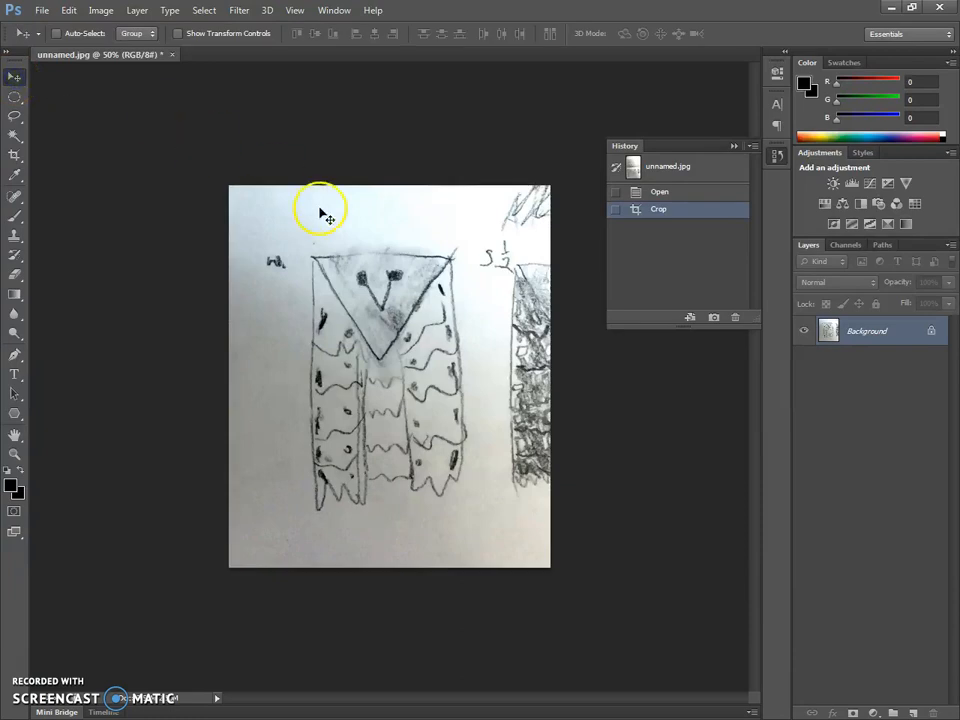
- Choose the Pen tool and set its drawing mode to Shape
key("ctrl+plus")
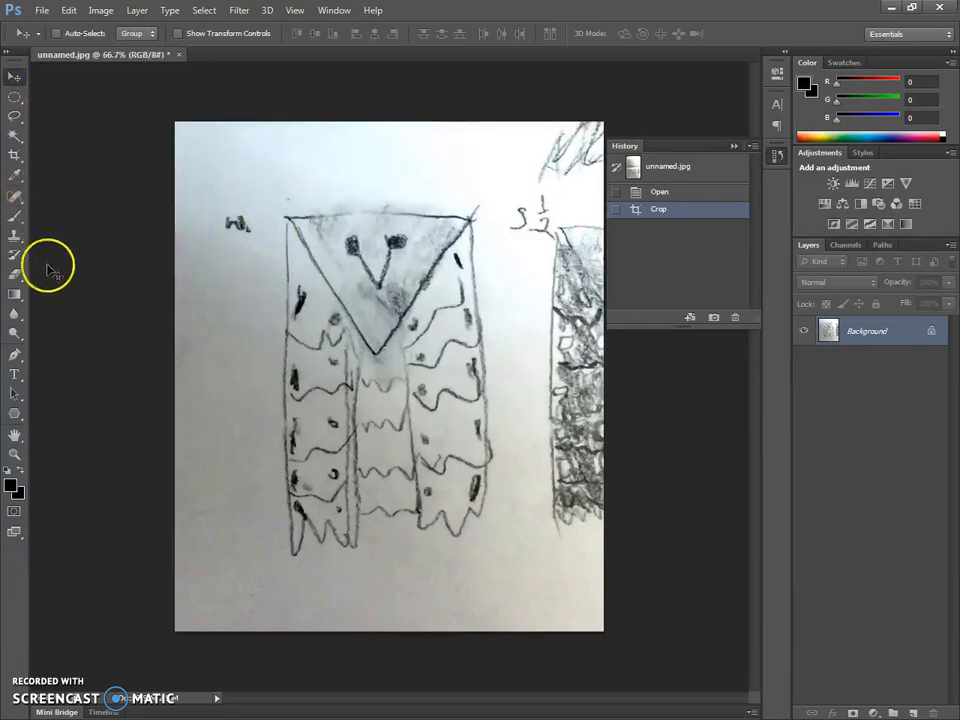
left_click(13, 356)
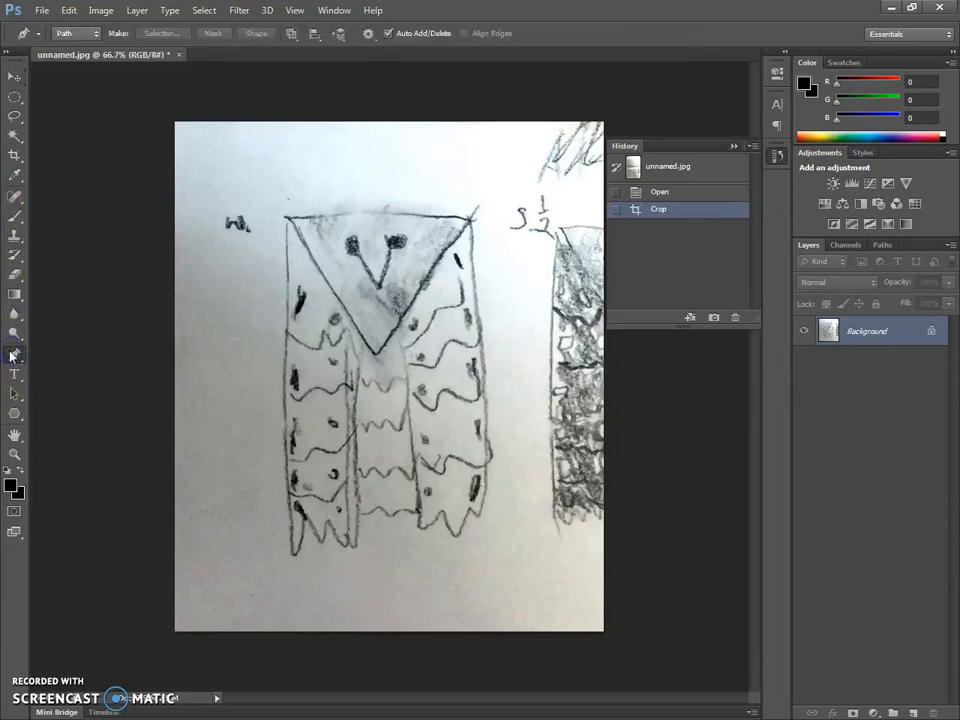
left_click(87, 38)
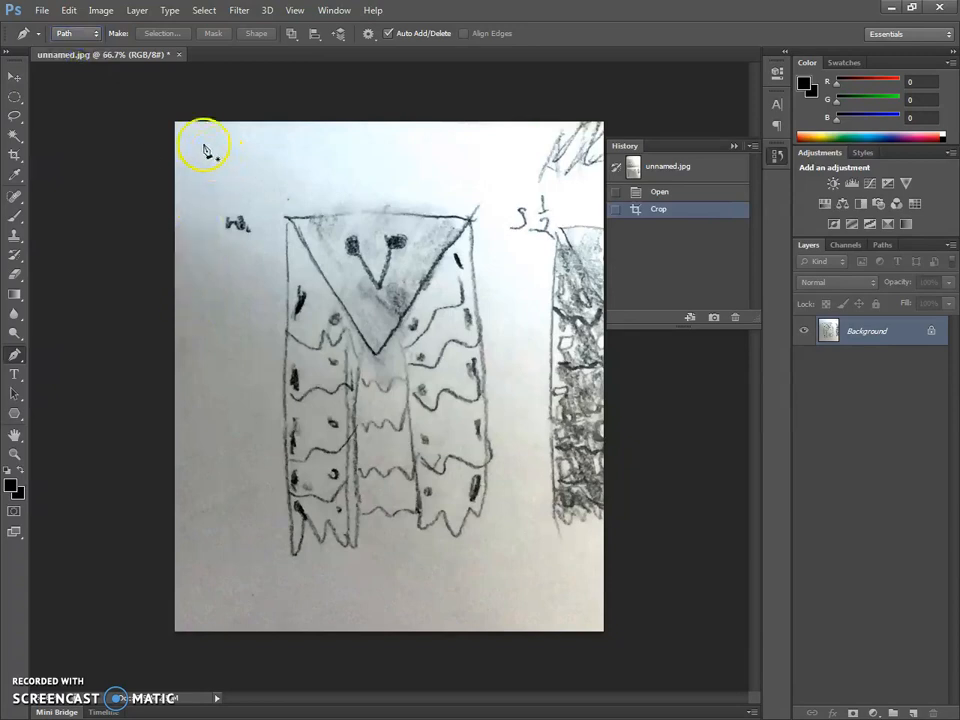
left_click(74, 33)
left_click(78, 50)
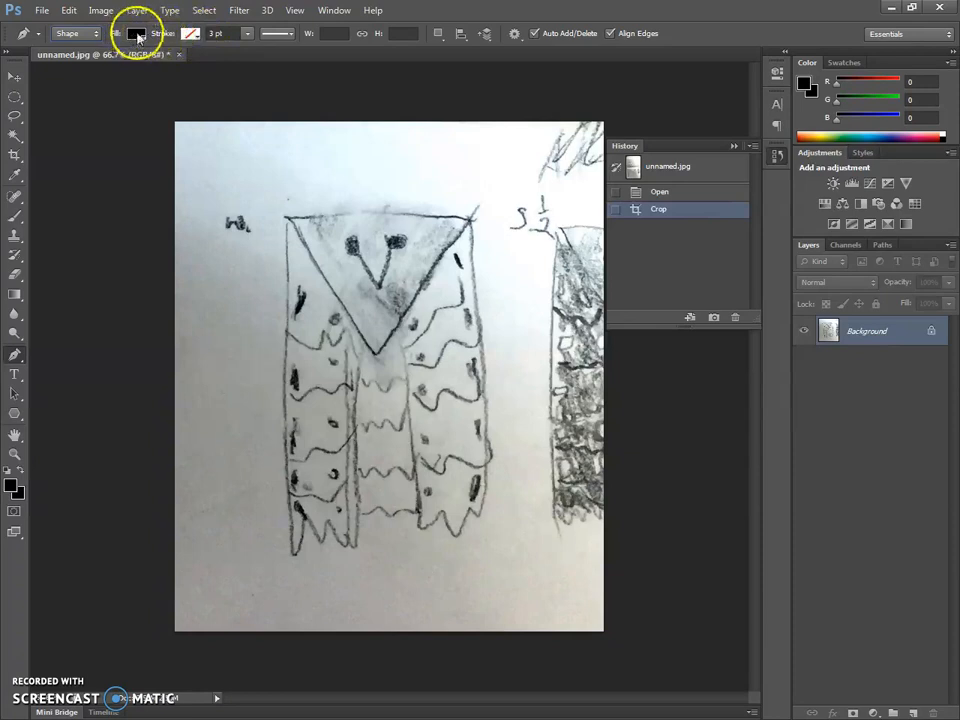
- Check the stroke setting and set the pen shape's fill to yellow
left_click(190, 34)
left_click(194, 36)
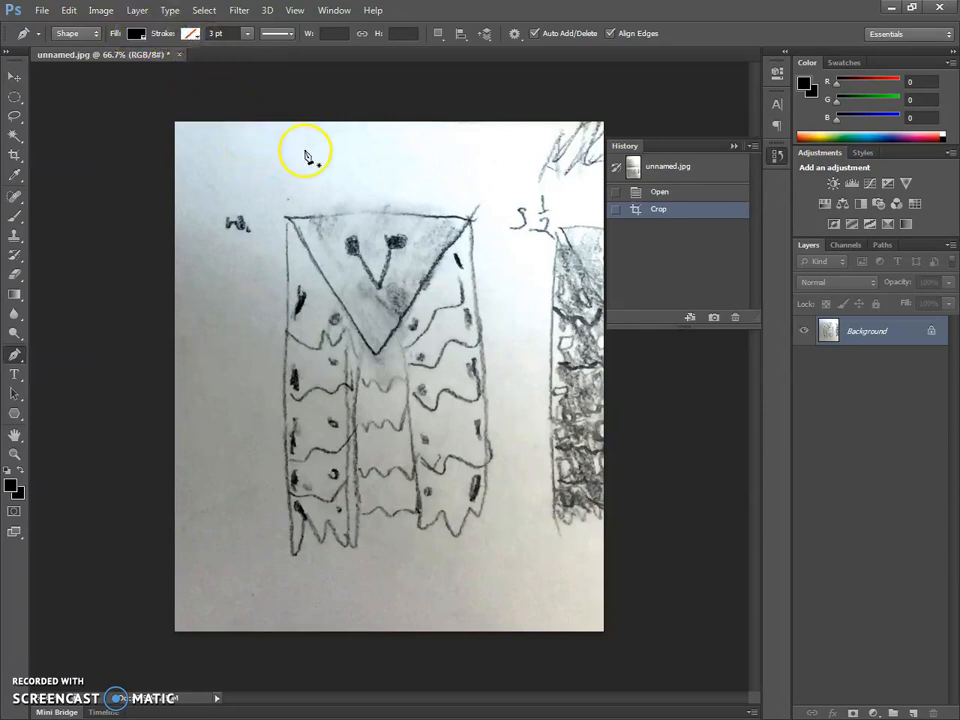
left_click(135, 33)
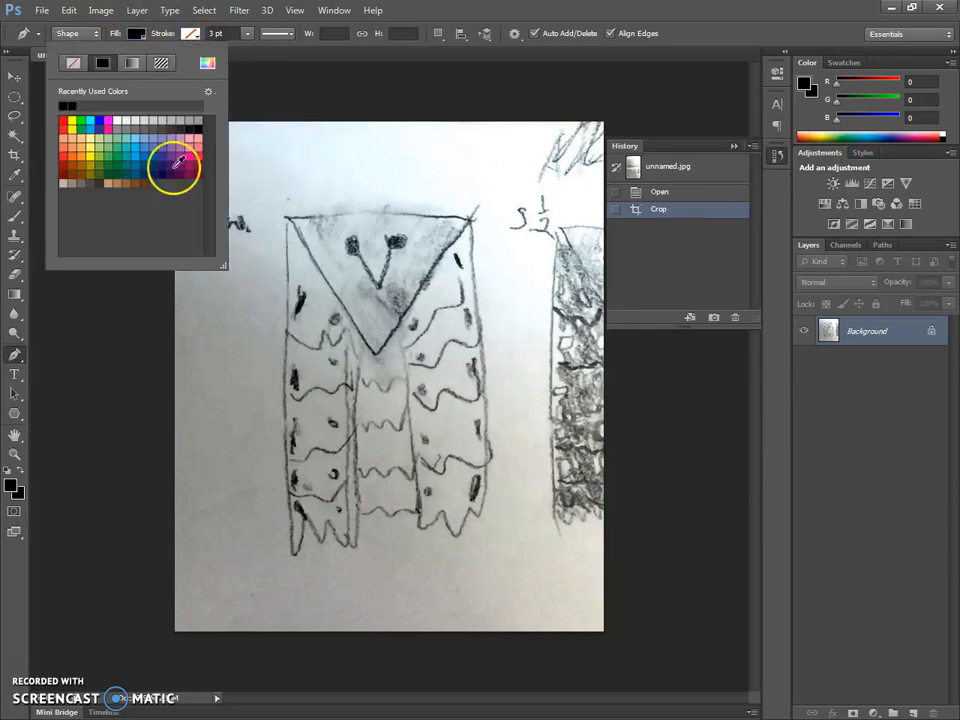
left_click(74, 120)
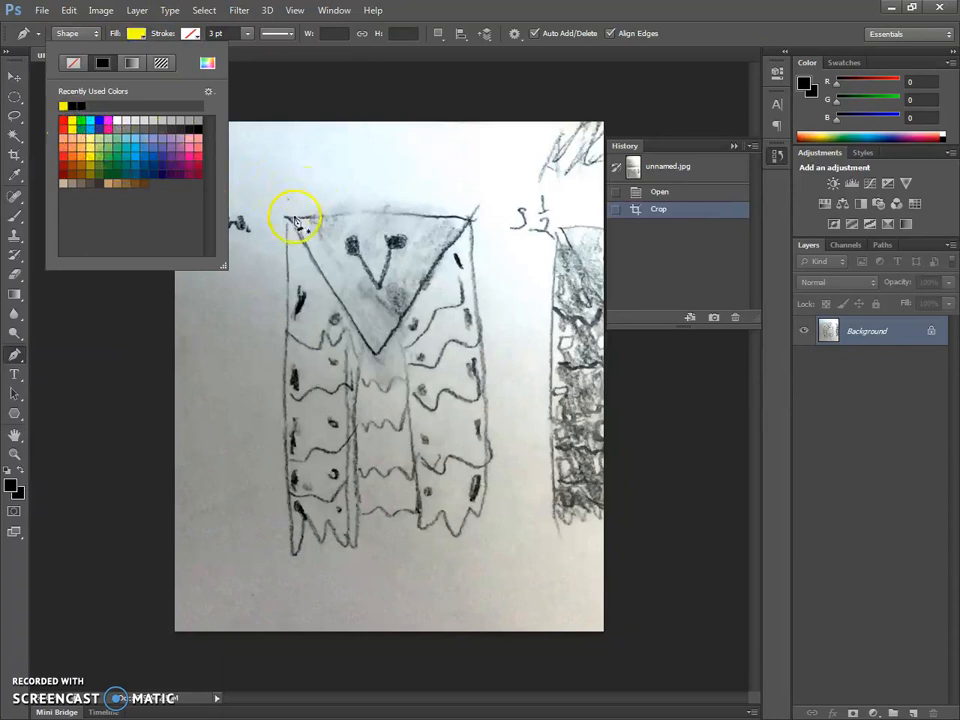
- Trace the owl's head triangle with the Pen tool as a closed yellow shape of about 369 by 273 px
left_click(287, 220)
left_click(473, 217)
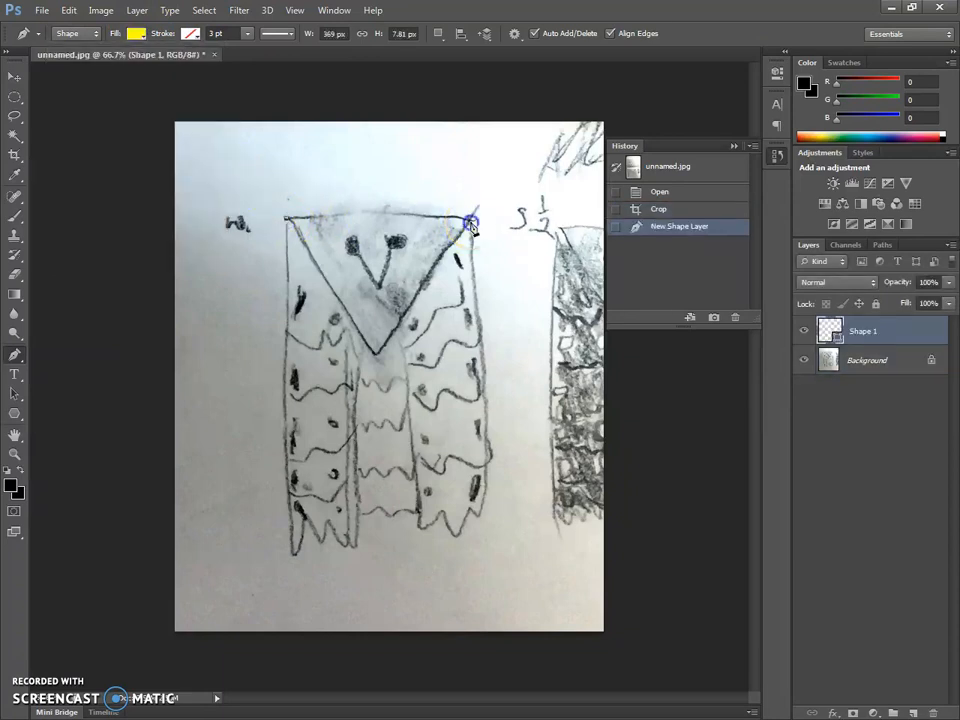
left_click(471, 222)
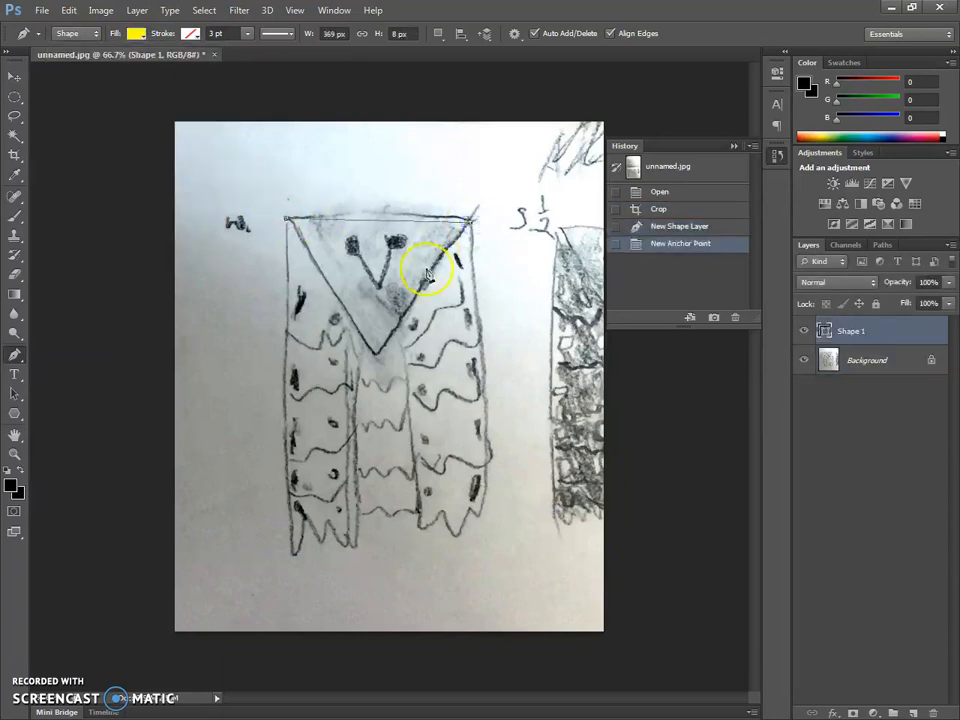
left_click(376, 355)
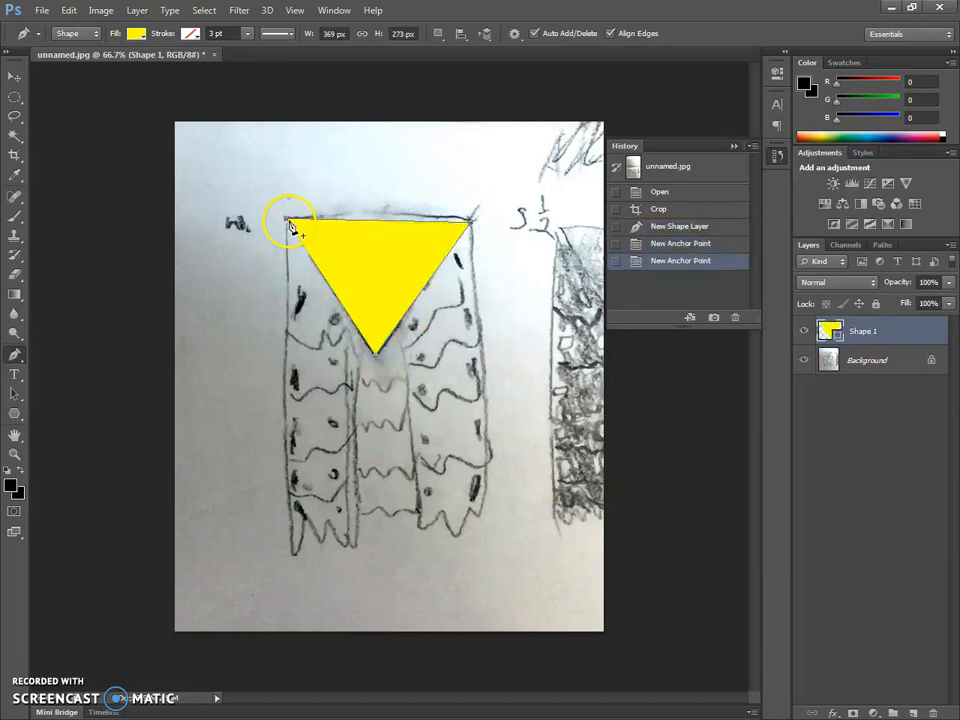
left_click(287, 222)
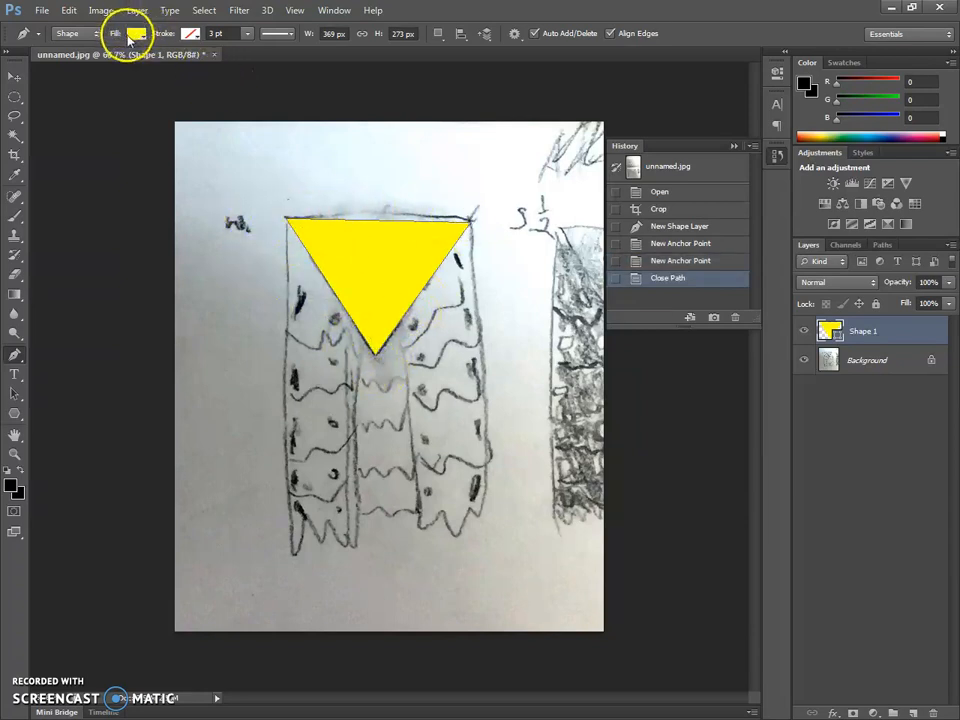
- Step back in the history to the new shape layer, then give it a black stroke and no fill
left_click(672, 228)
left_click(190, 33)
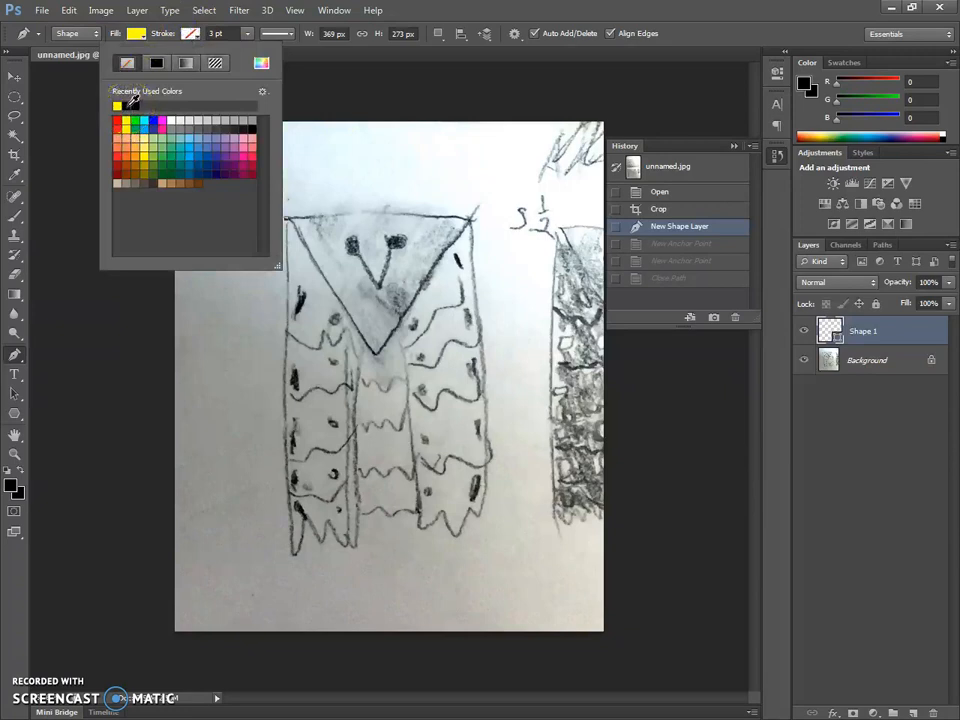
left_click(128, 105)
left_click(139, 35)
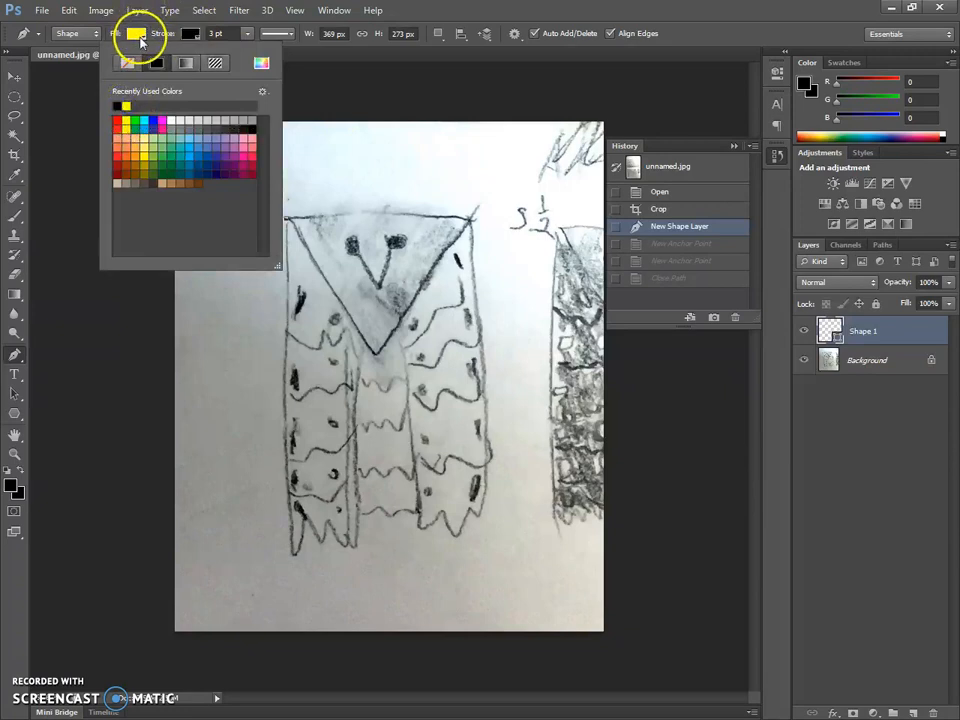
left_click(137, 34)
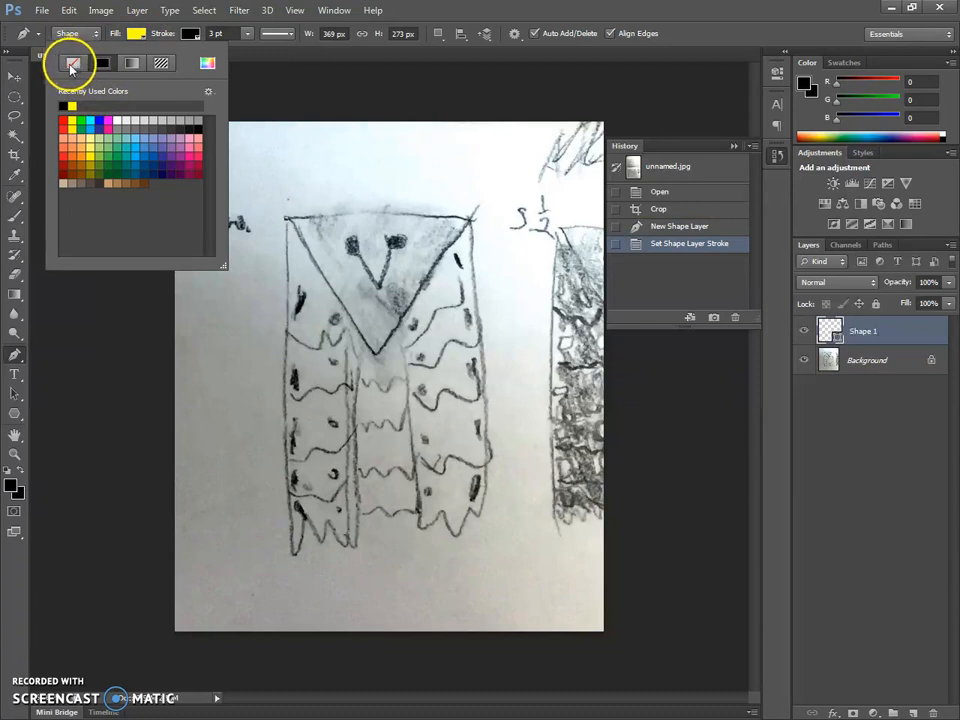
left_click(73, 65)
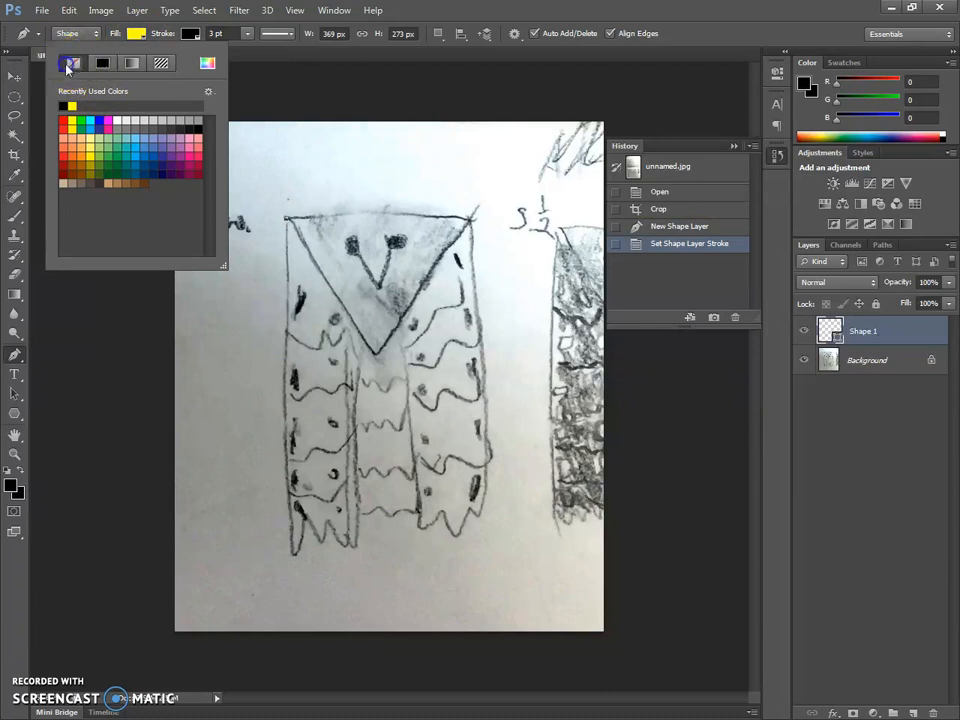
- Trace the head triangle as a closed black outline of about 362 by 270 px and check it with the background hidden
left_click(288, 219)
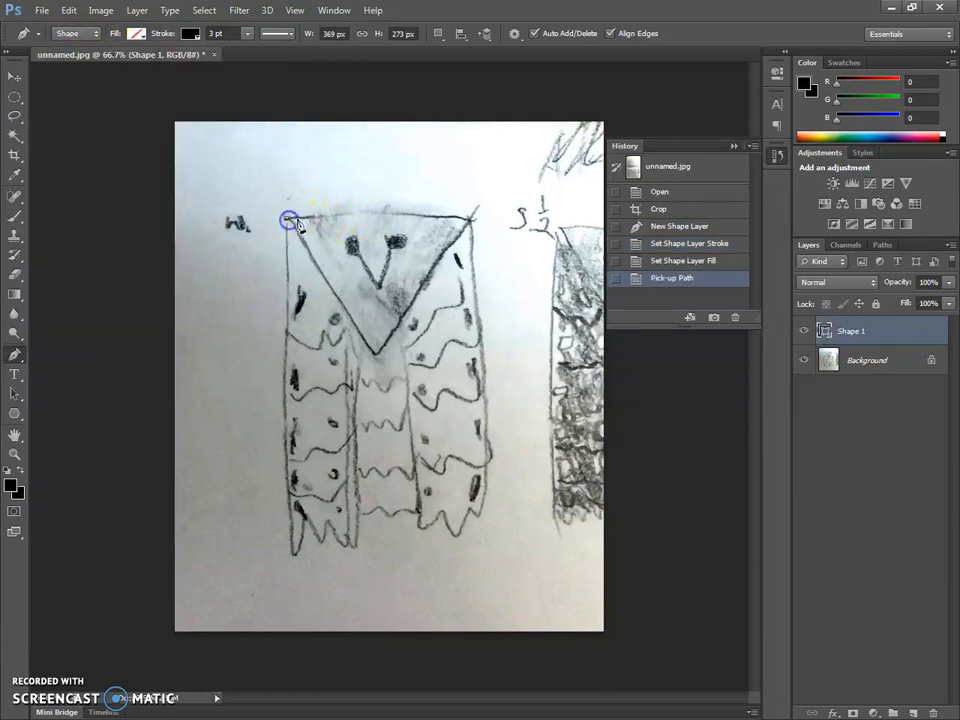
left_click(468, 217)
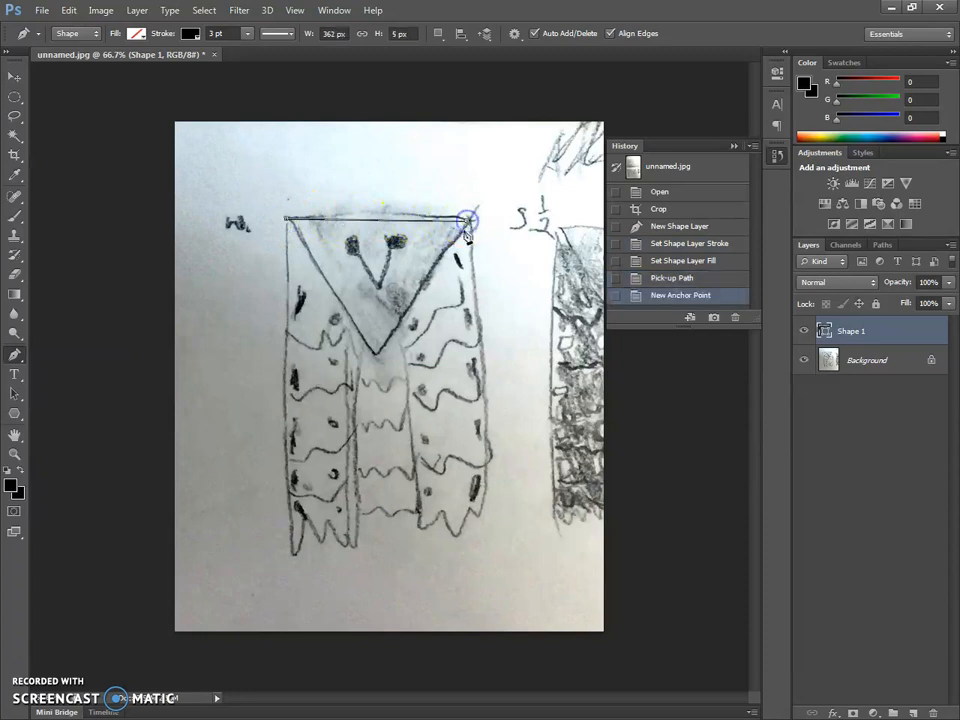
left_click(379, 355)
left_click(288, 220)
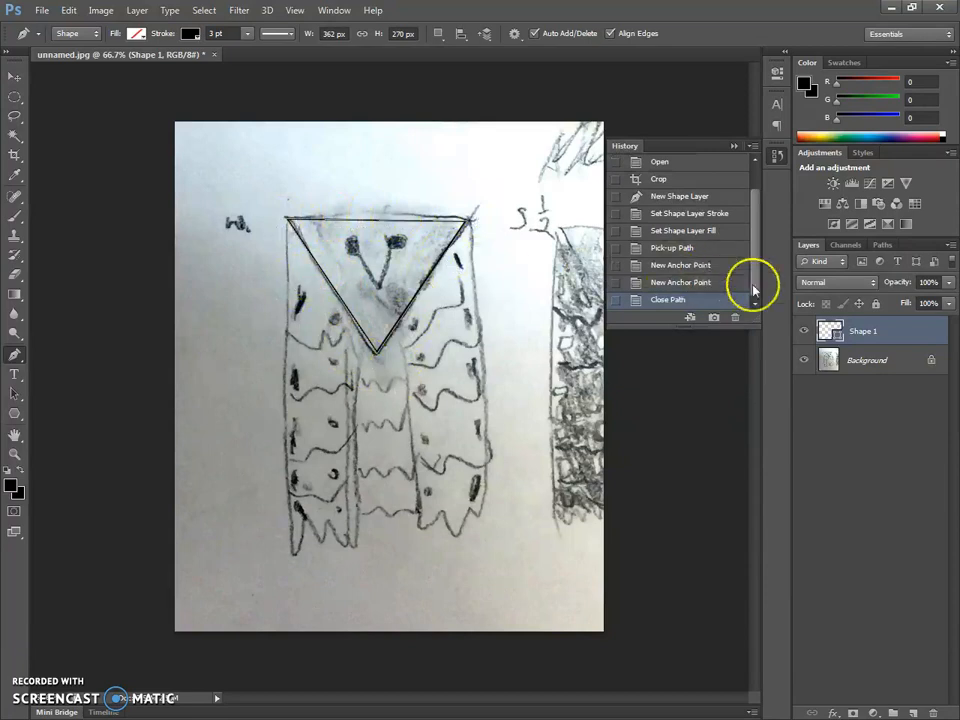
left_click(806, 360)
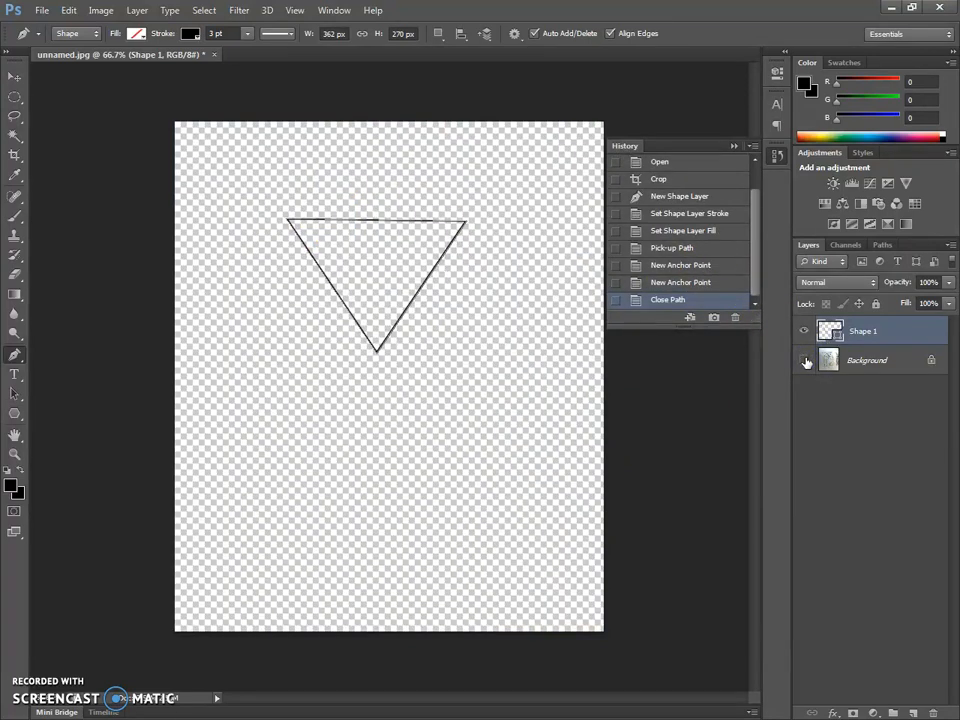
left_click(806, 361)
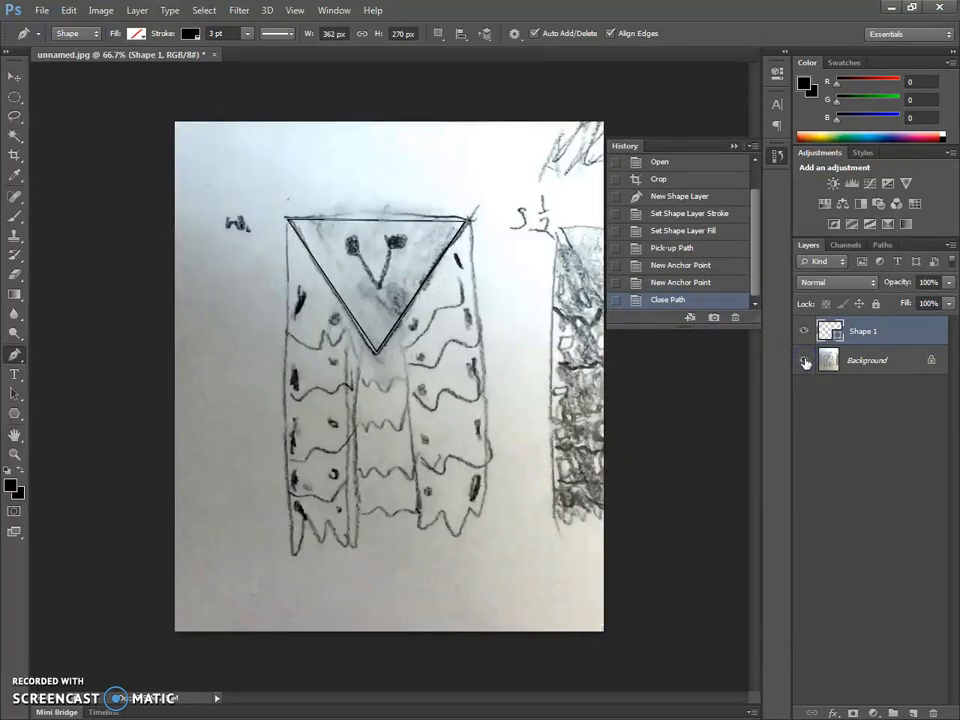
- Undo the traced triangle and its stroke and fill changes, returning to the history state where the shape layer was created
left_click(684, 247)
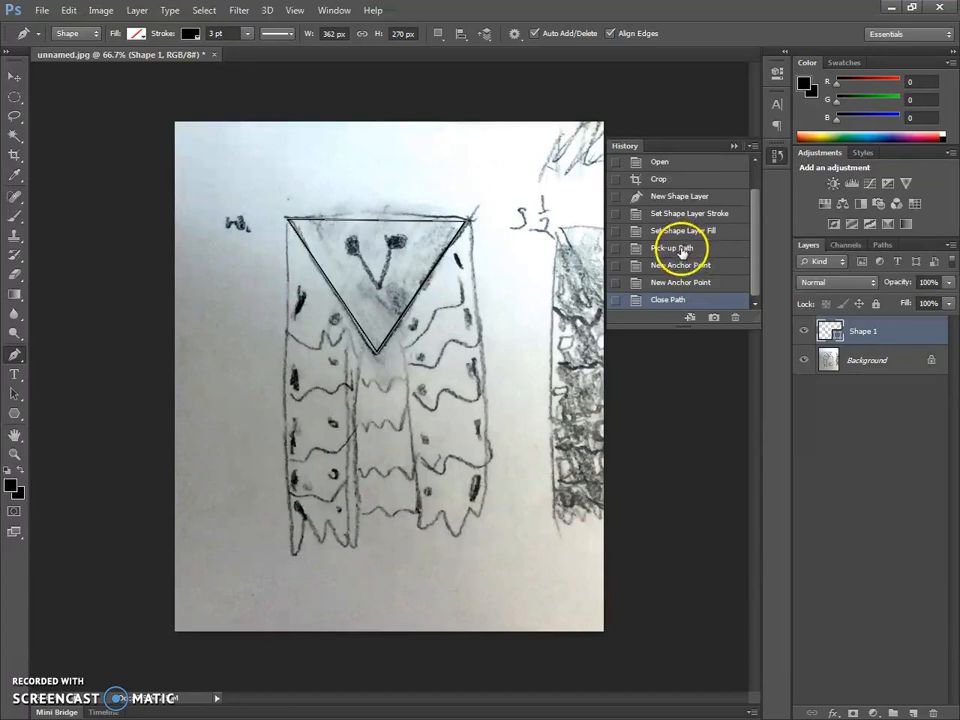
left_click(663, 195)
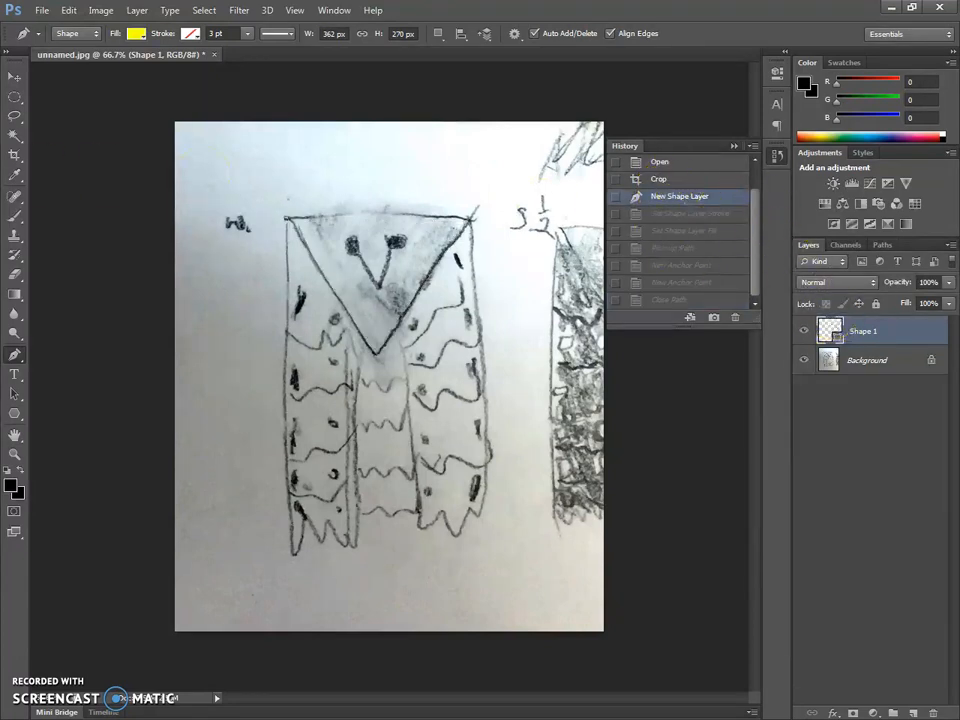
left_click(688, 180)
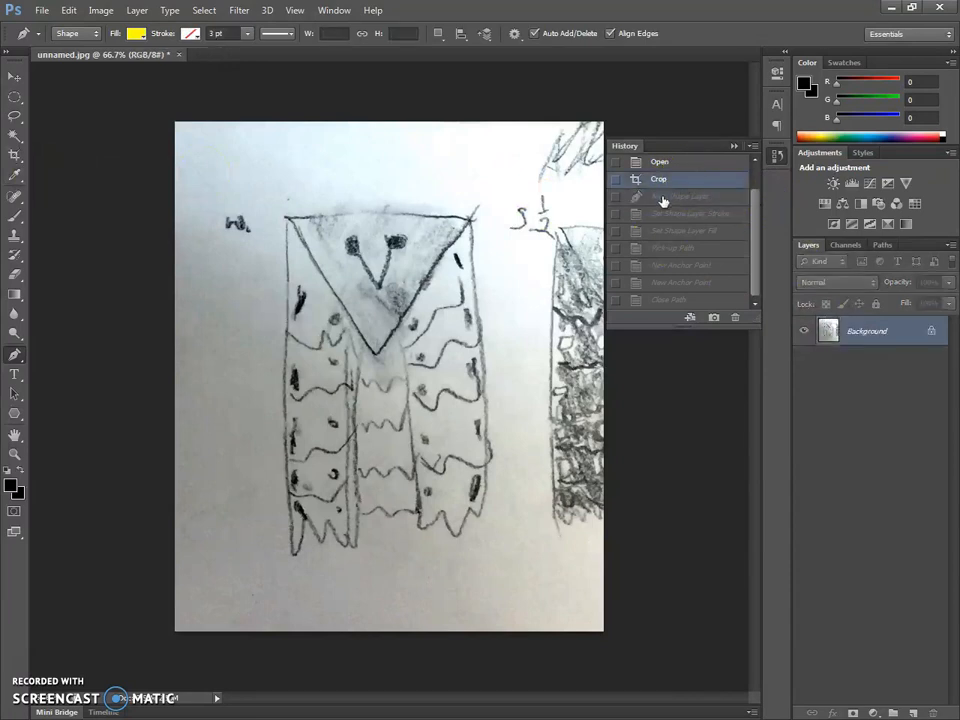
left_click(662, 197)
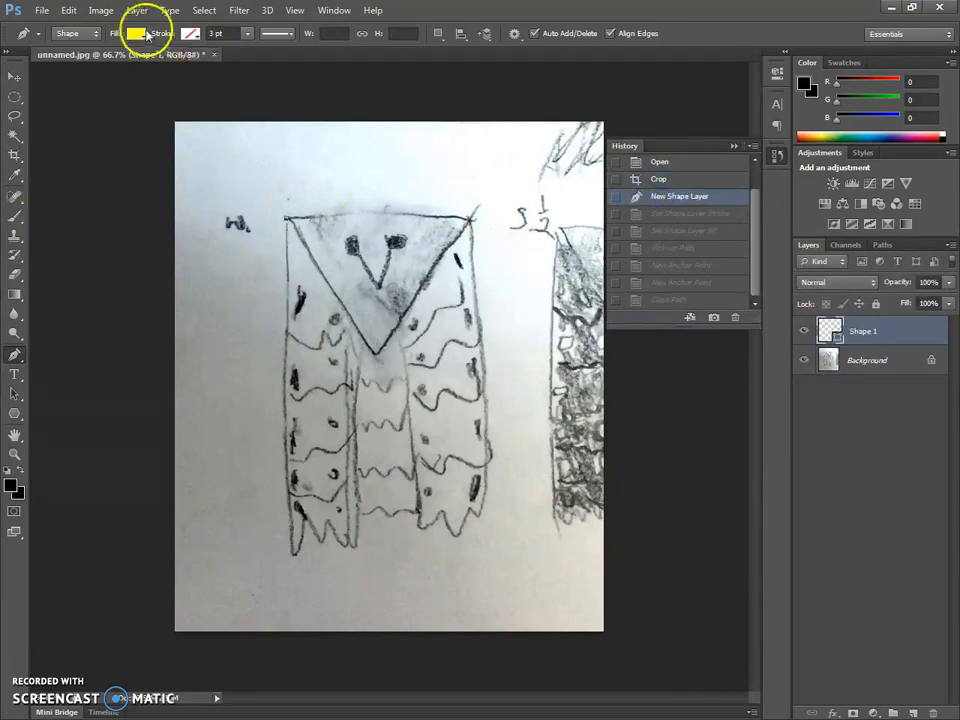
- Set the shape's fill to white and its stroke to black
left_click(136, 33)
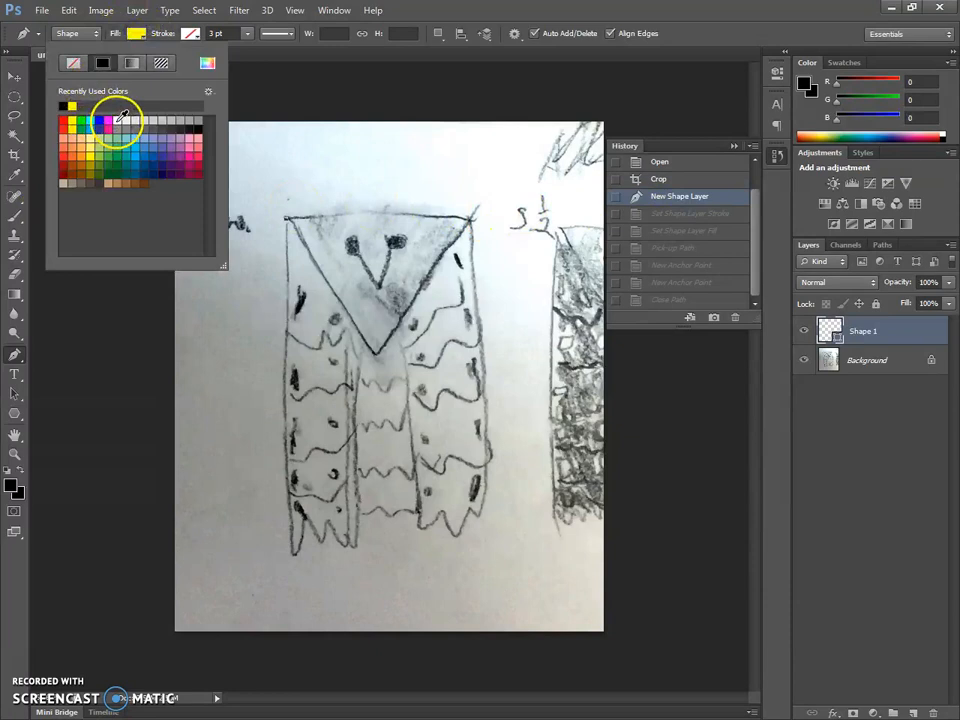
left_click(120, 119)
left_click(190, 33)
left_click(190, 33)
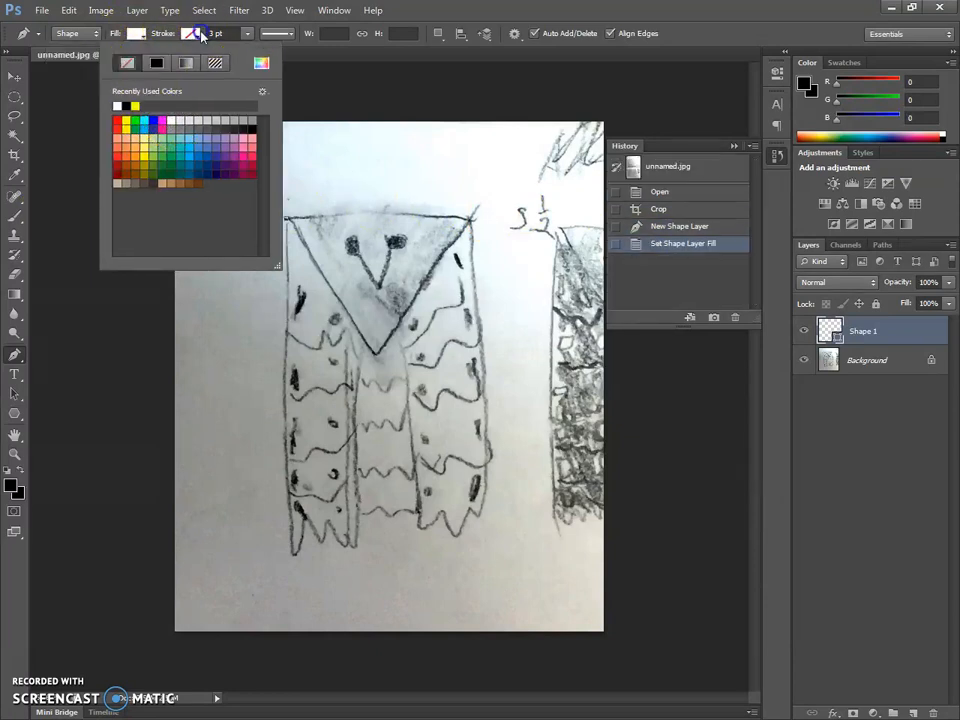
left_click(121, 104)
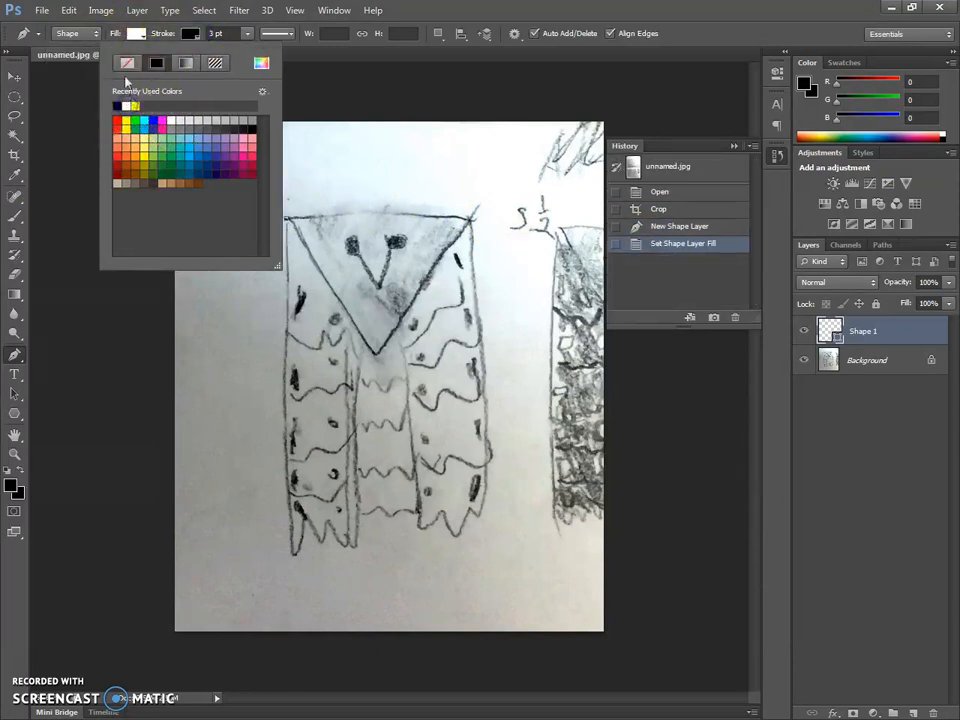
- Lower the empty Shape 1 layer's opacity to 60%
left_click(14, 79)
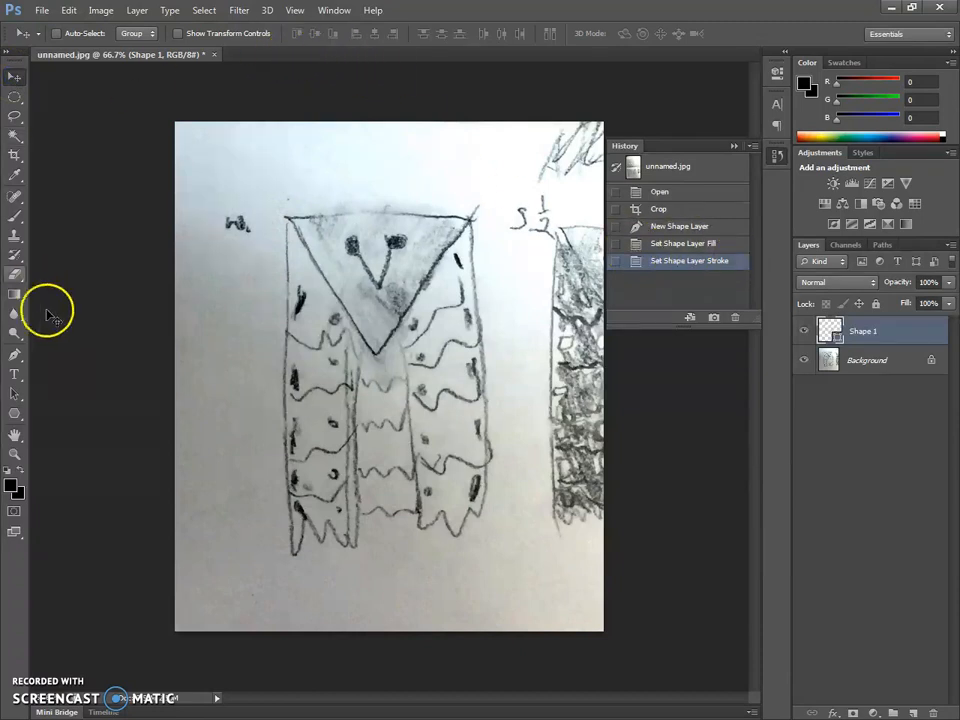
left_click(13, 357)
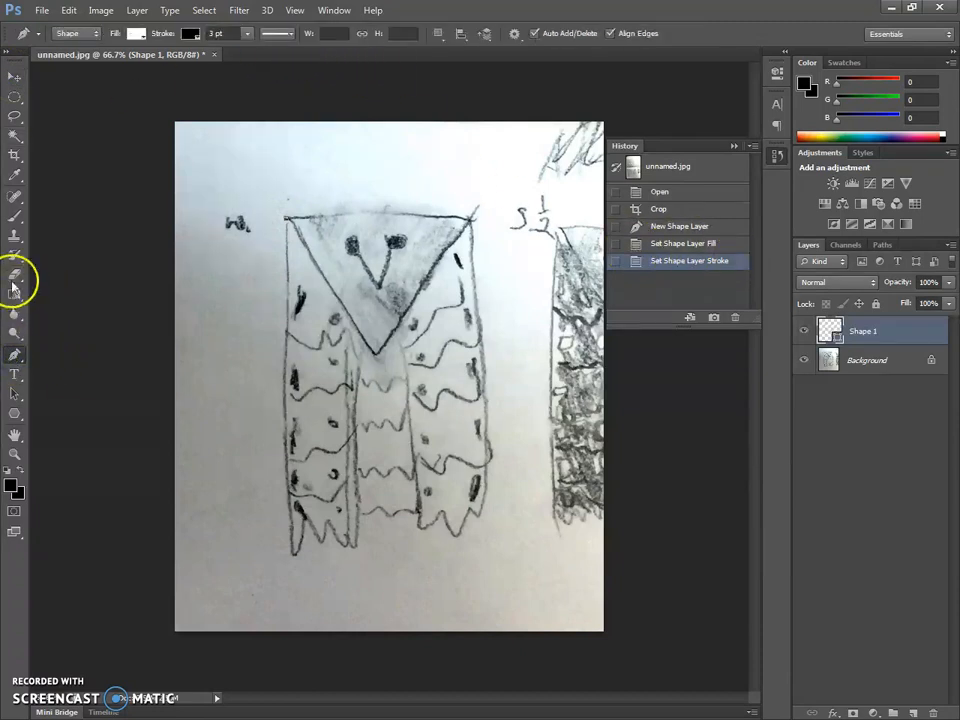
left_click(951, 286)
left_click(943, 303)
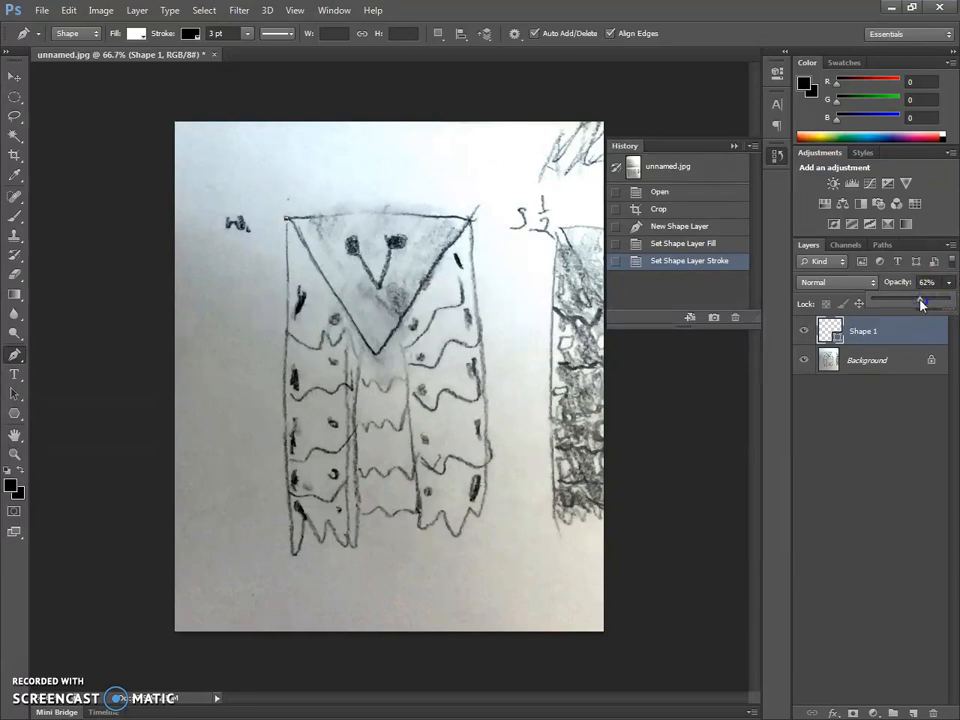
left_click_drag(919, 303, 920, 303)
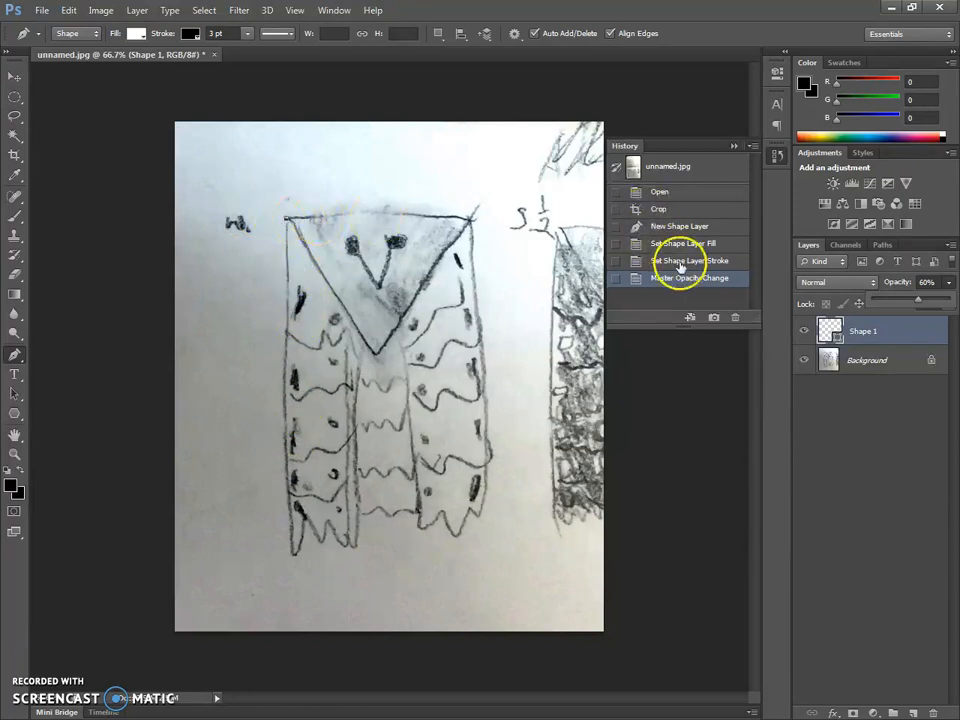
- Delete the empty Shape 1 layer, keeping only the background photo
left_click(14, 76)
right_click(915, 335)
left_click(746, 210)
left_click(450, 274)
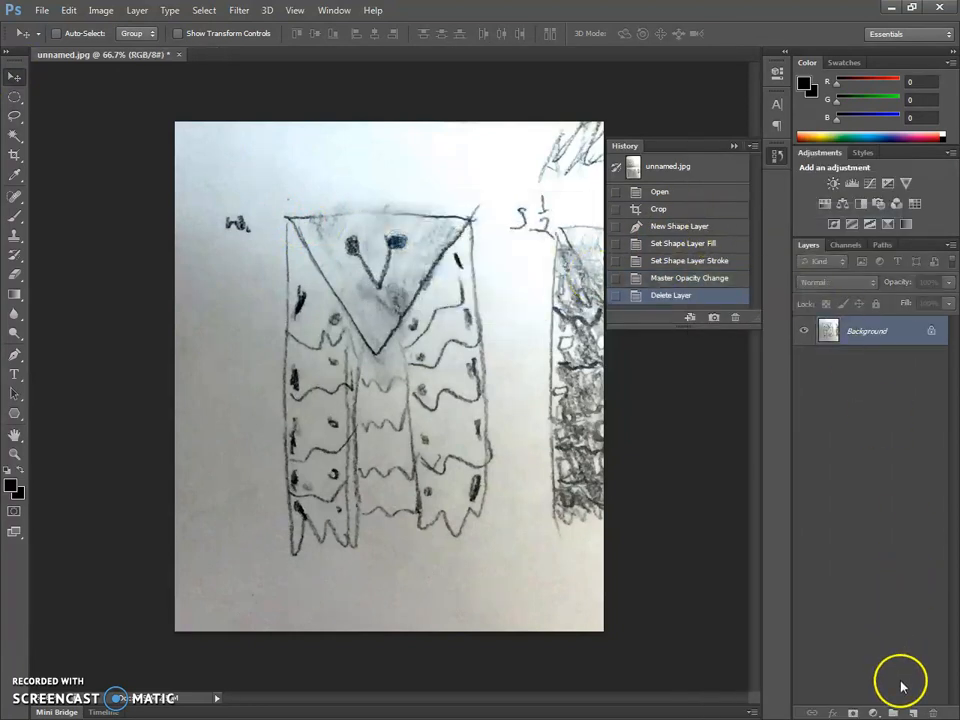
- Create a new layer with default settings for the Pen tool and set its opacity to 59%
left_click(15, 354)
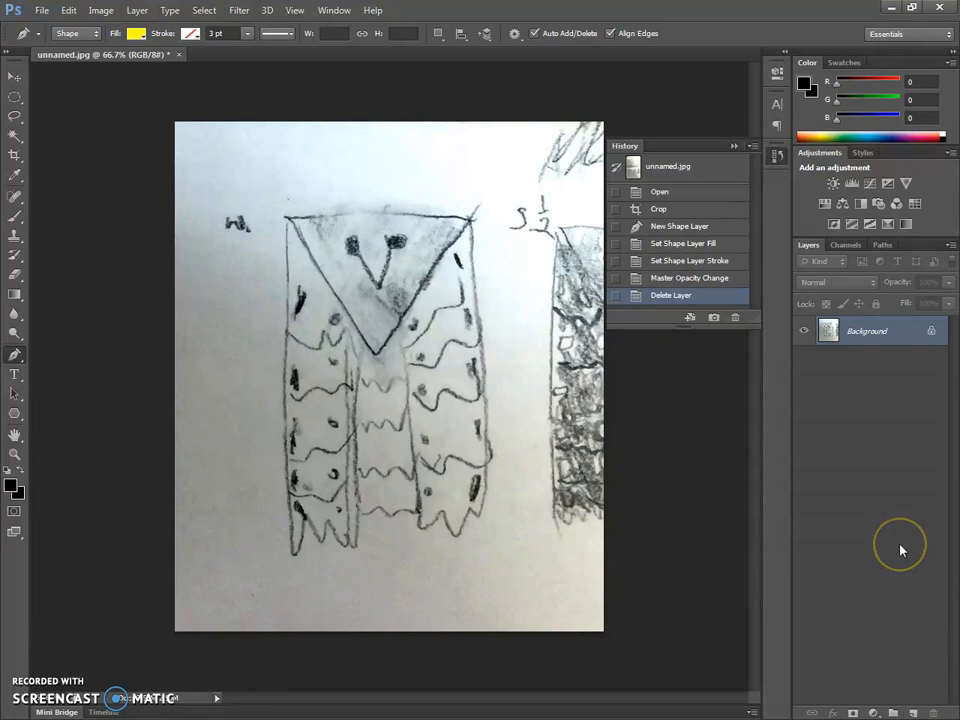
key("ctrl+shift+n")
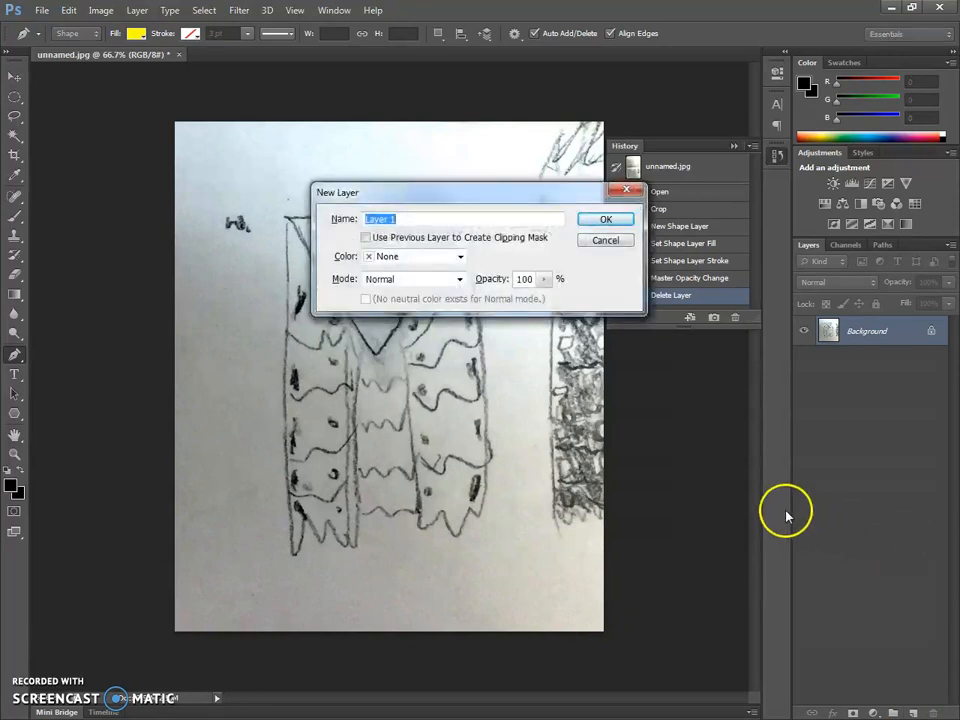
left_click(604, 219)
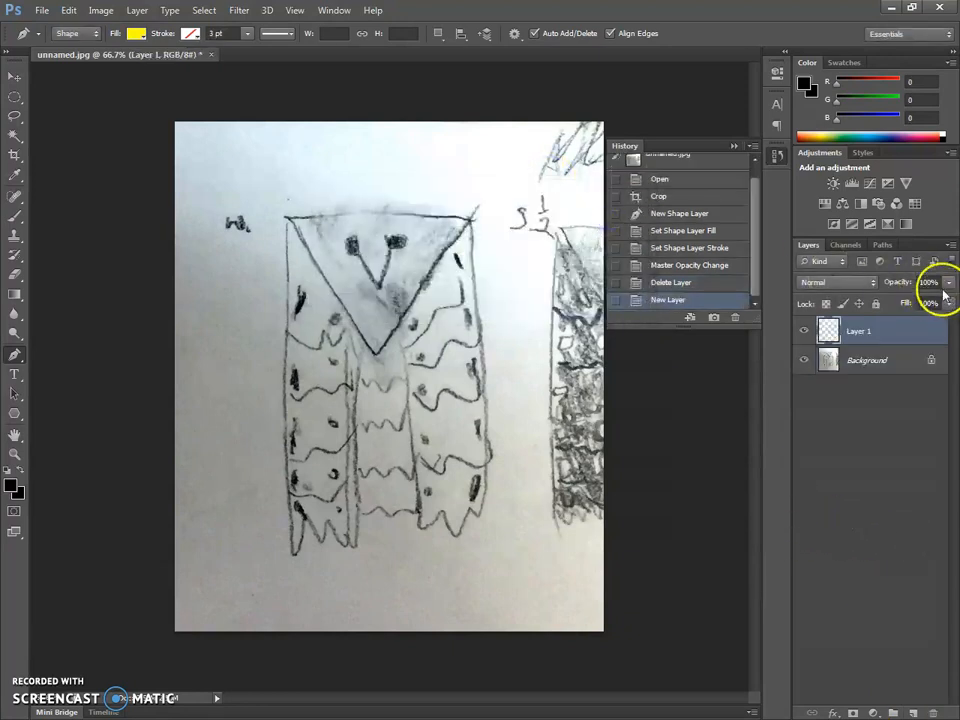
left_click(947, 282)
left_click(916, 305)
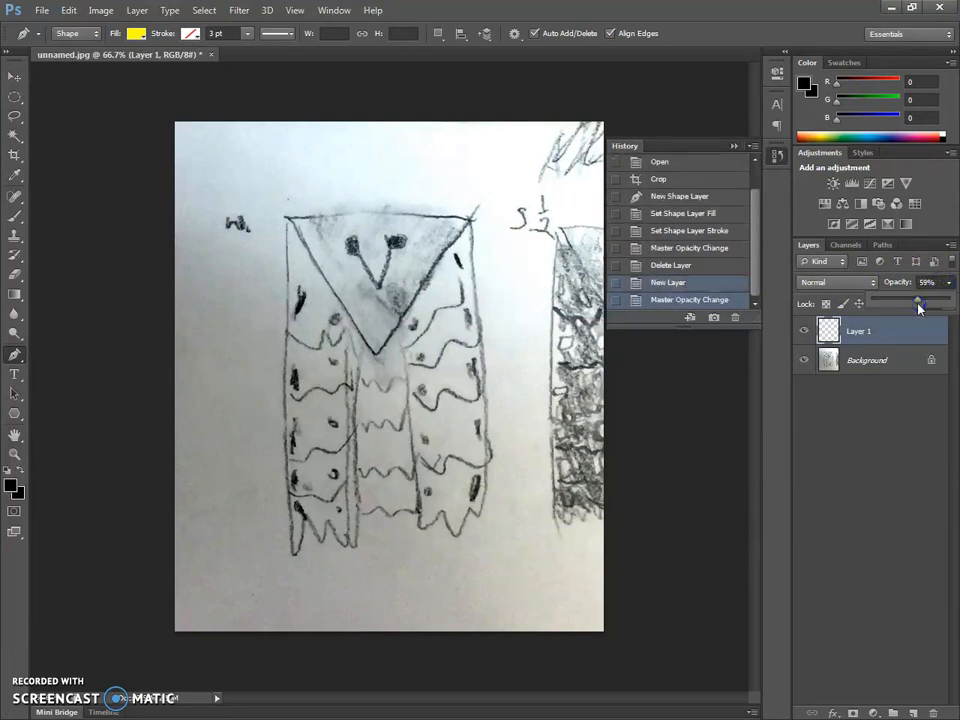
left_click(538, 304)
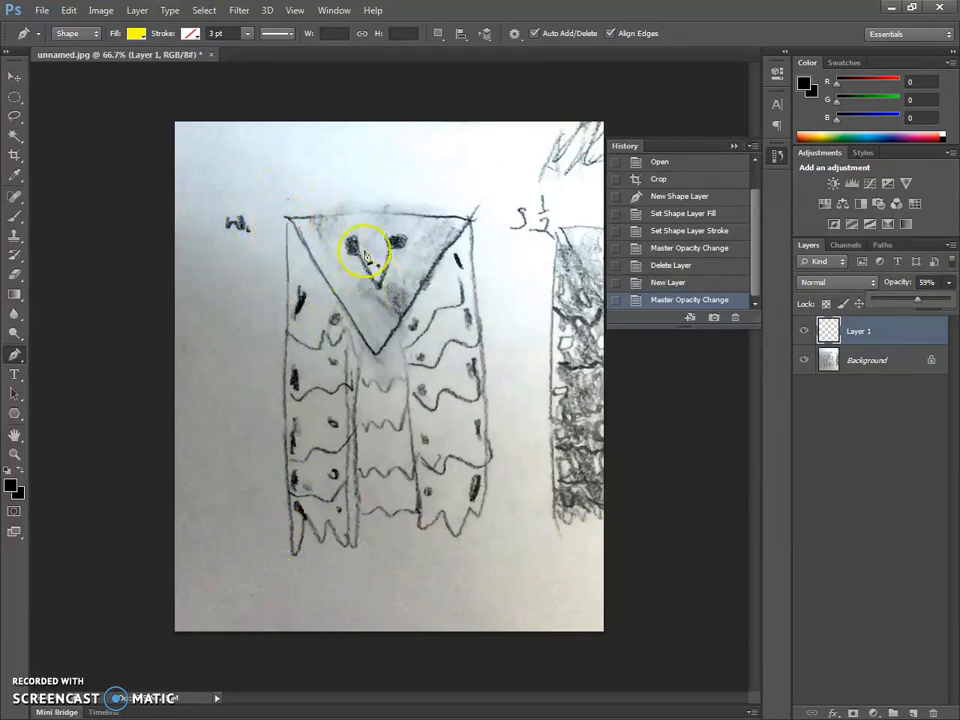
- Start tracing the owl's left wing from the head triangle's upper-left corner down to the lowest feather tip, curving up to the first notch
left_click(287, 222)
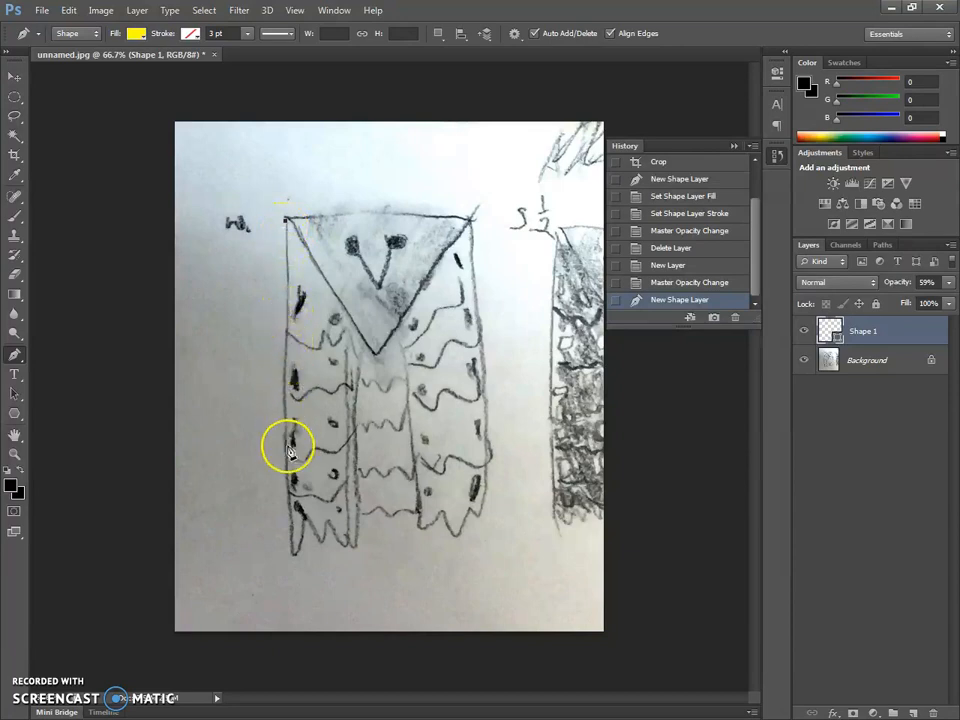
left_click(292, 556)
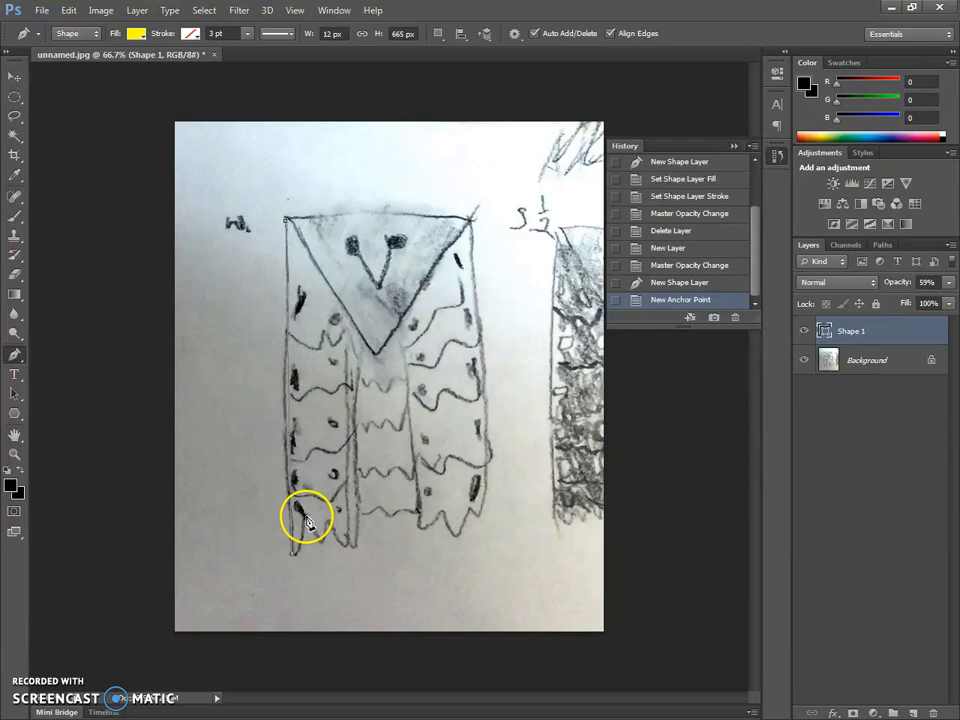
left_click_drag(330, 470, 318, 440)
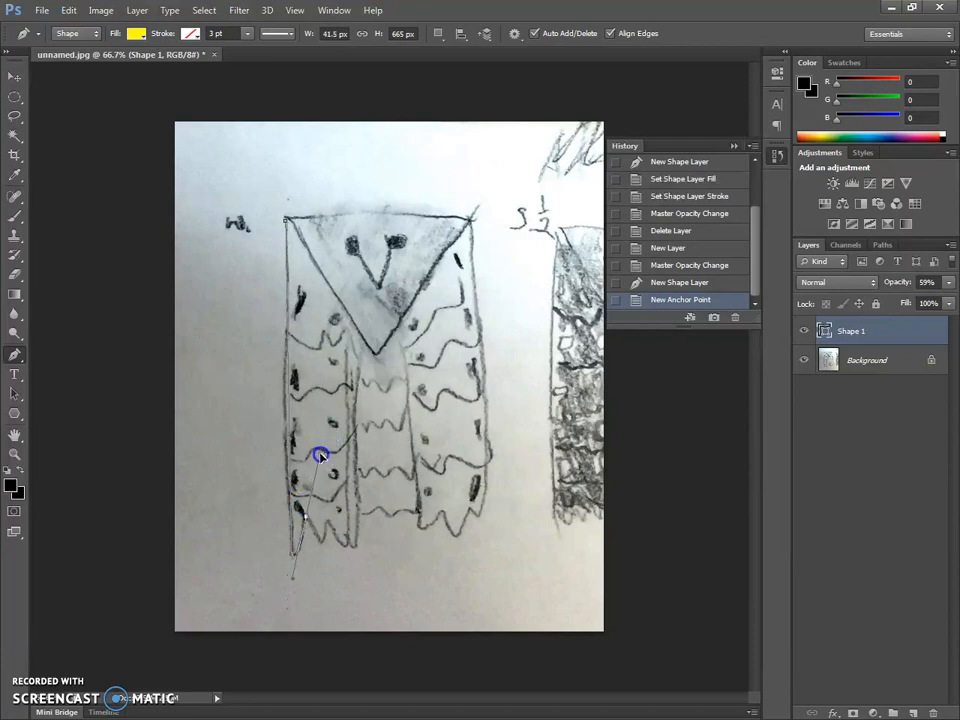
left_click(318, 455)
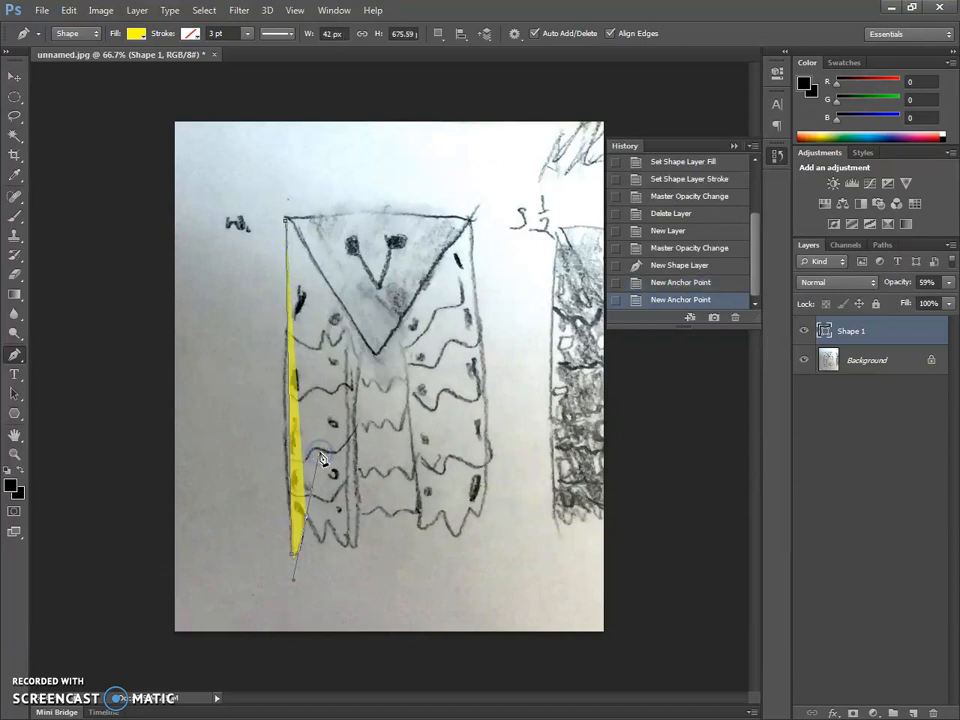
- Remove the first notch anchor's outgoing handle and curve the wing outline down to the second feather tip
left_click_drag(318, 457, 310, 522)
mouse_move(314, 531)
left_mouse_down()
mouse_move(317, 523)
mouse_move(317, 551)
mouse_move(300, 523)
mouse_move(318, 490)
mouse_move(327, 546)
left_mouse_up()
key("ctrl+z")
key("alt")
left_click(307, 520)
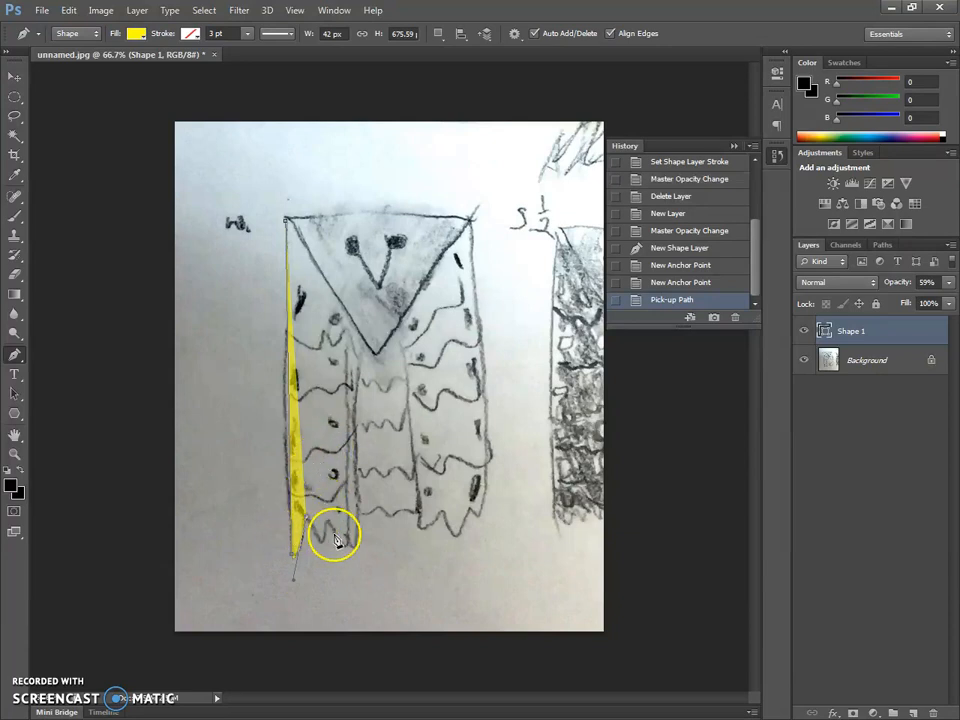
left_click(323, 546)
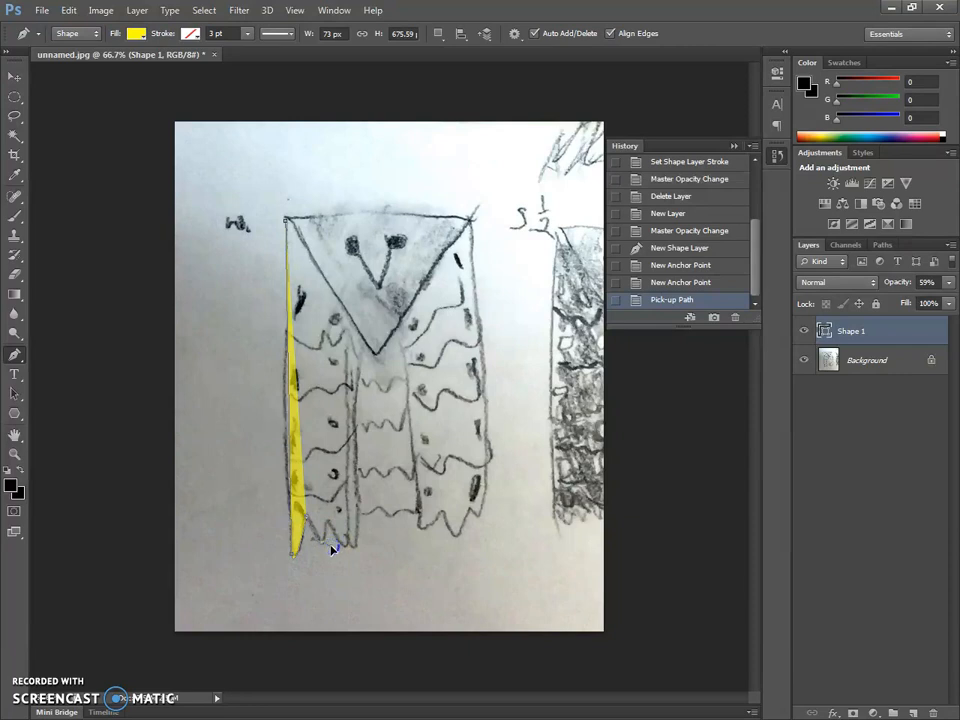
left_click(332, 549)
left_click(331, 522)
left_click(334, 520)
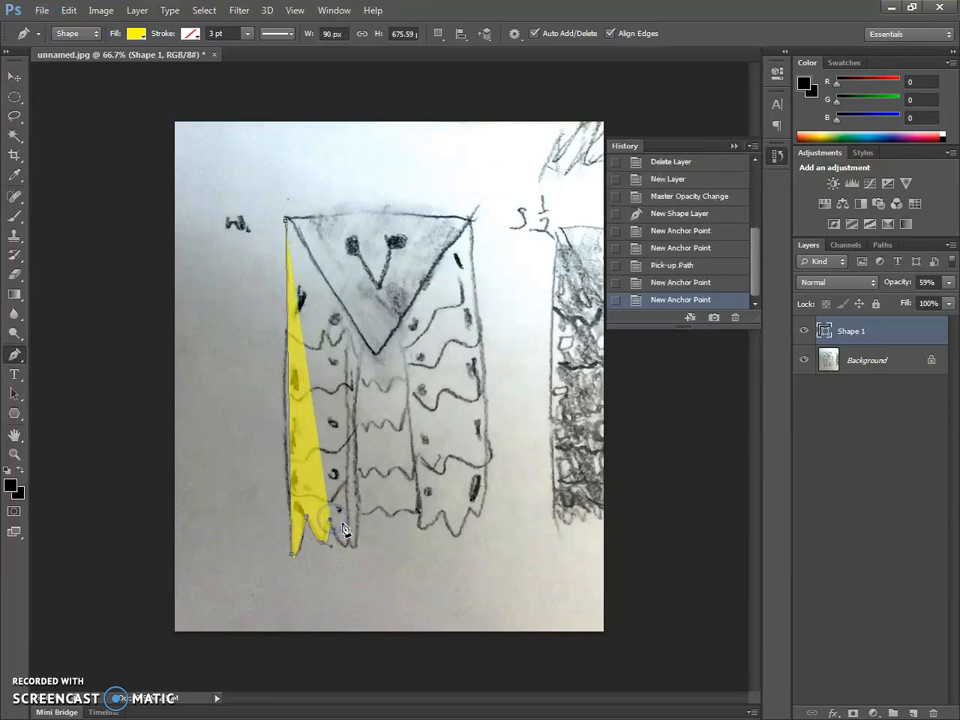
key("ctrl+z")
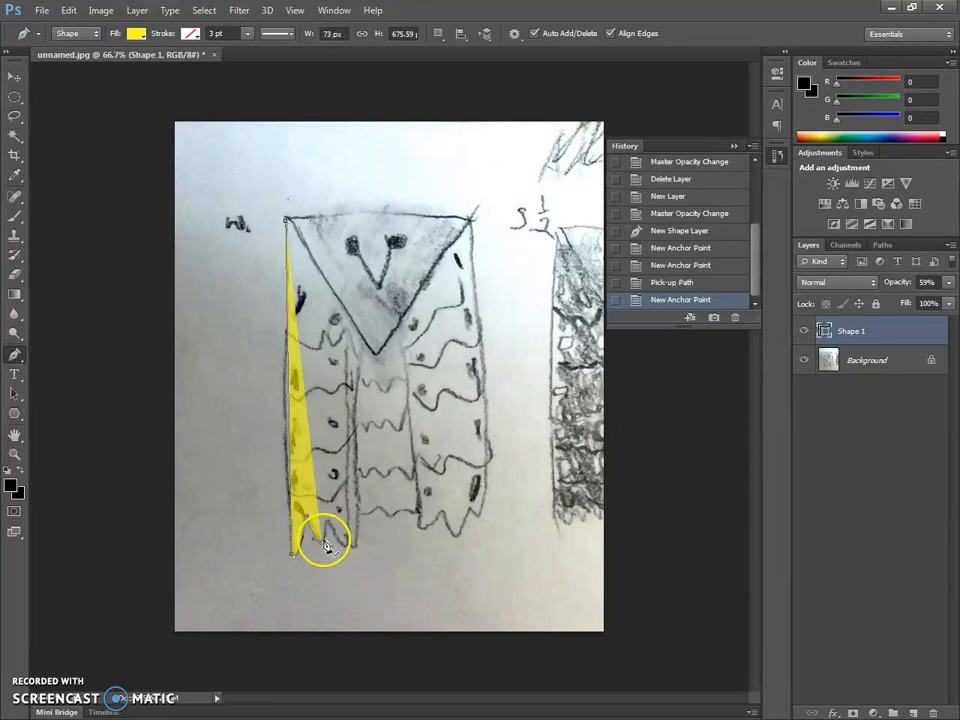
key("alt")
left_click(331, 519)
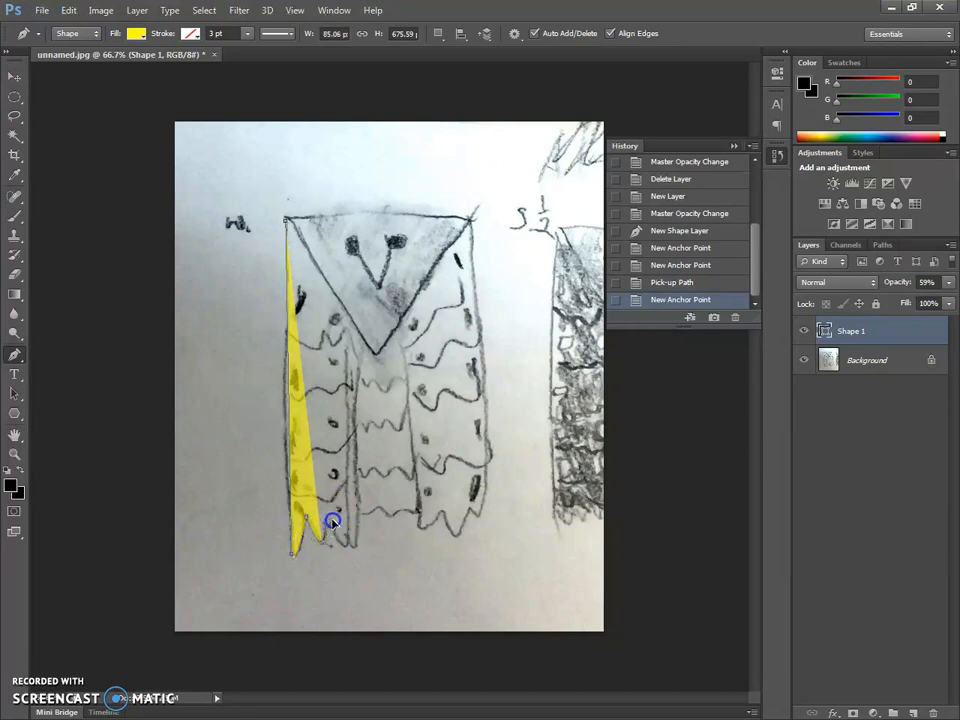
left_click(334, 521)
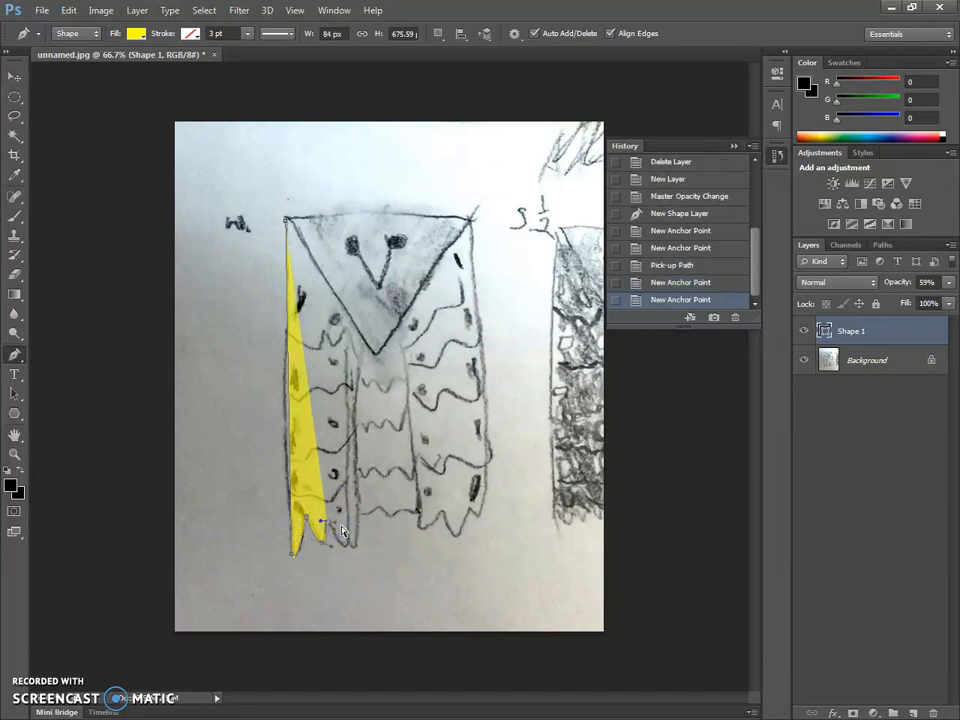
left_click(321, 553)
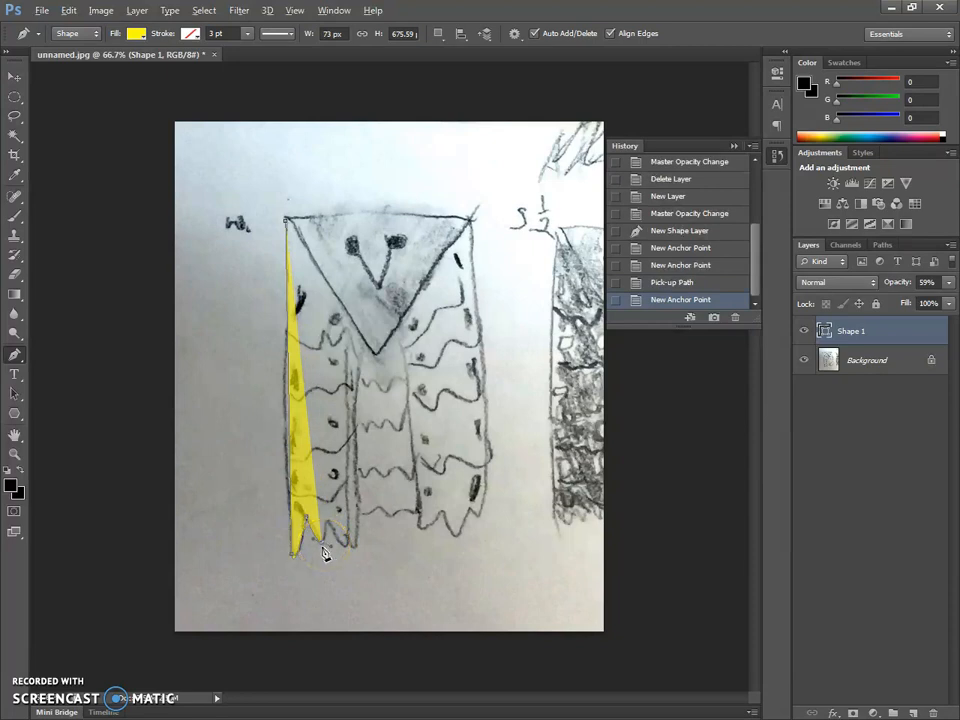
- Continue the wing's jagged lower edge through the second notch, the third feather tip and the small third notch, breaking handles at each turn
left_click(324, 546)
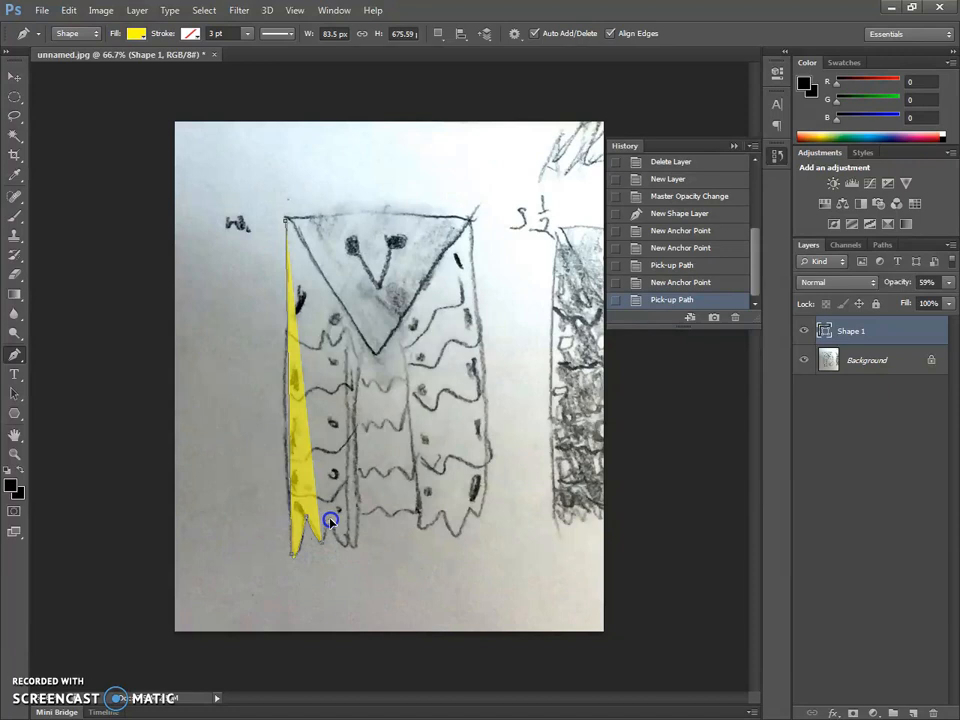
left_click(331, 521)
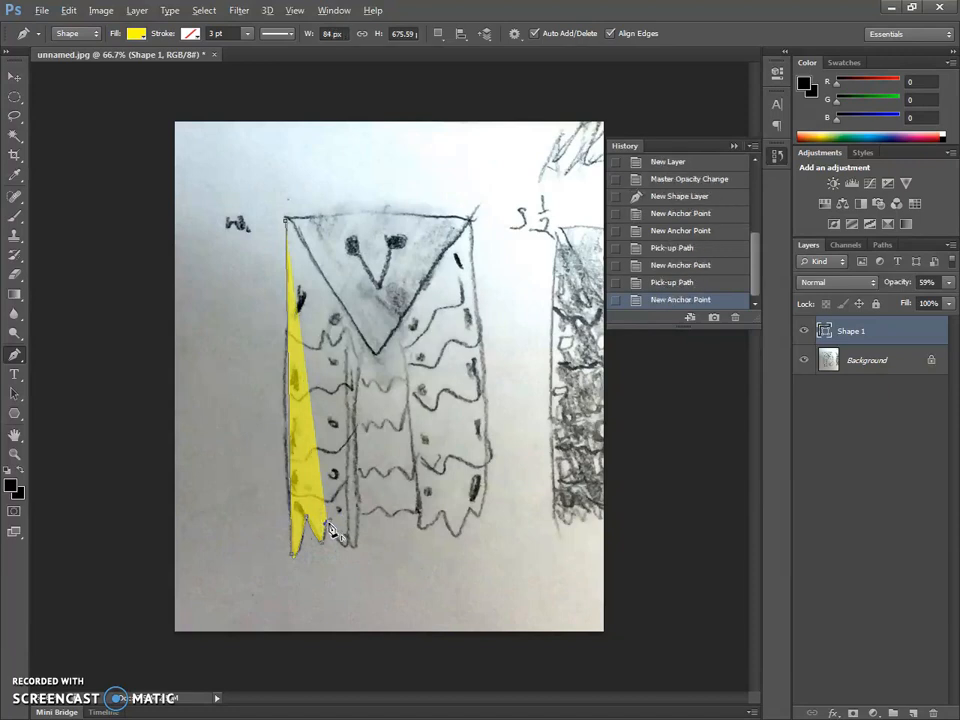
left_click(345, 548)
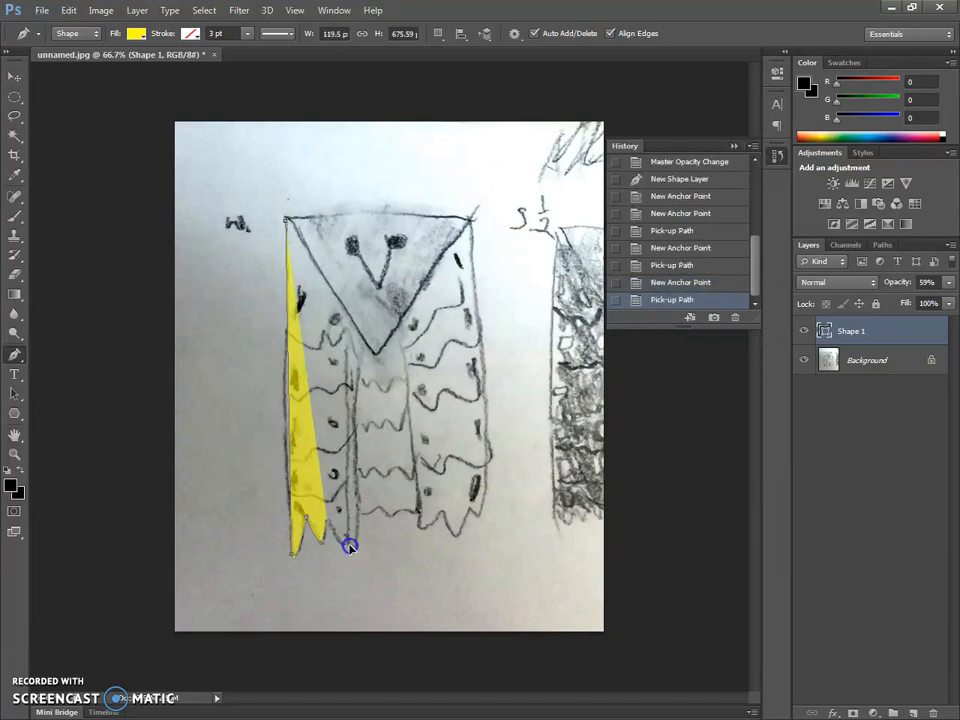
mouse_move(349, 542)
left_mouse_down()
mouse_move(304, 531)
mouse_move(311, 456)
mouse_move(326, 461)
mouse_move(358, 518)
mouse_move(343, 548)
left_mouse_up()
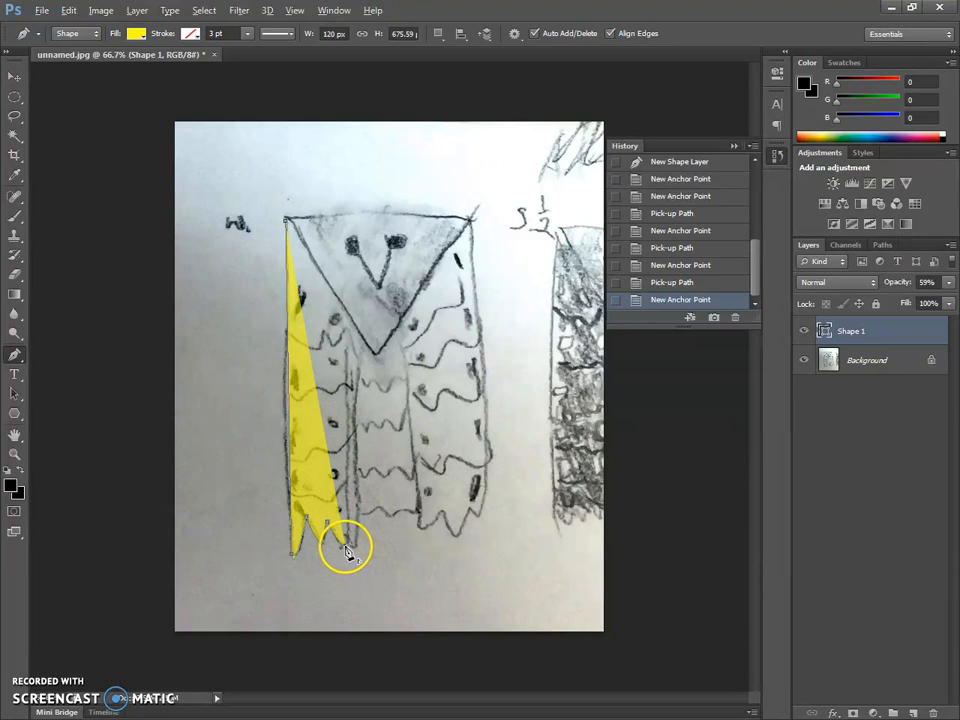
left_click(347, 545)
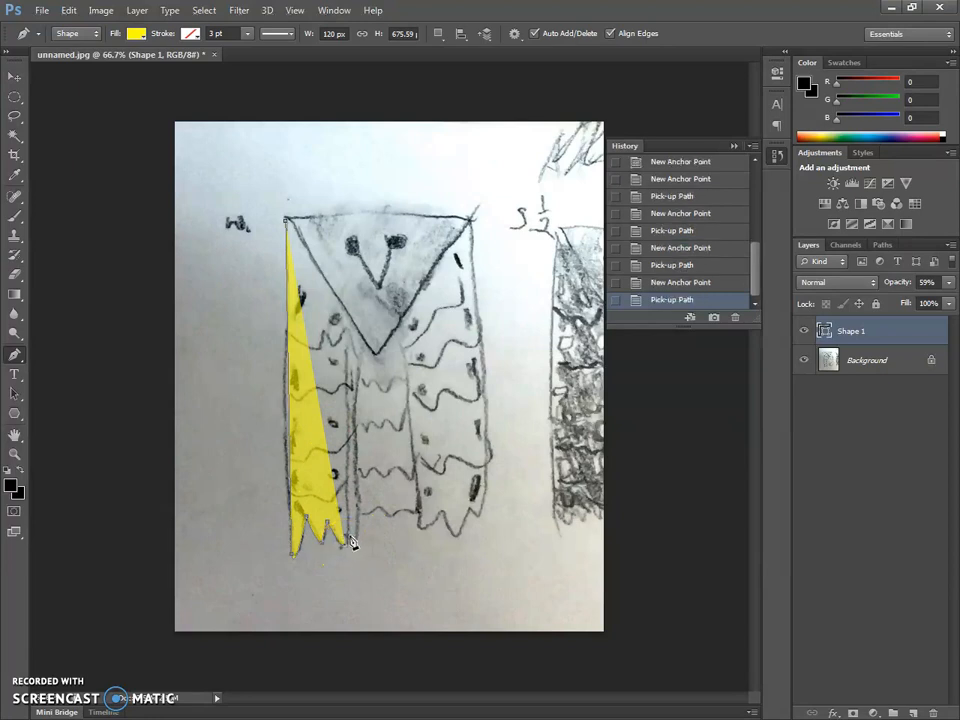
left_click(348, 541)
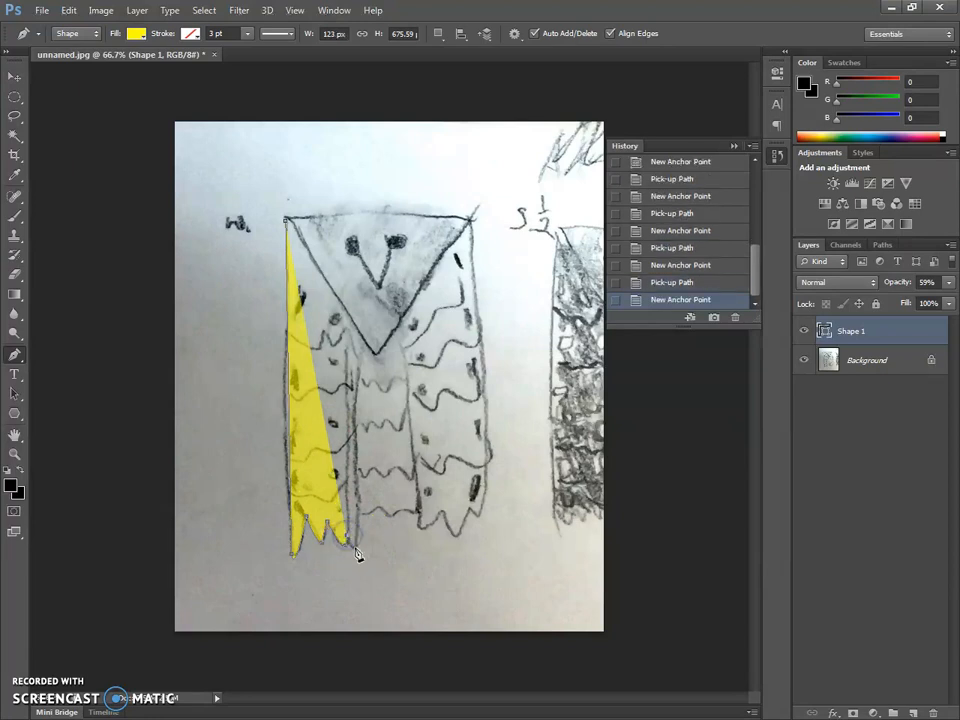
- Trace the last feather tip, follow the wing's inner edge up to the head triangle, and close the path at the starting corner
left_click(350, 548)
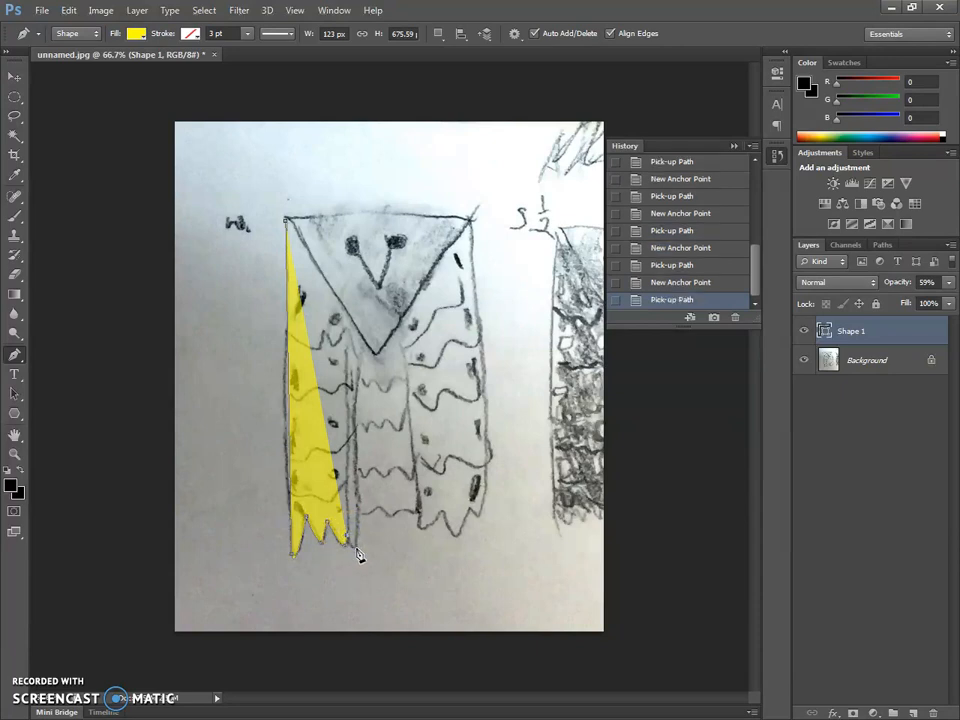
left_click(358, 548)
left_click(357, 550)
left_click(359, 514)
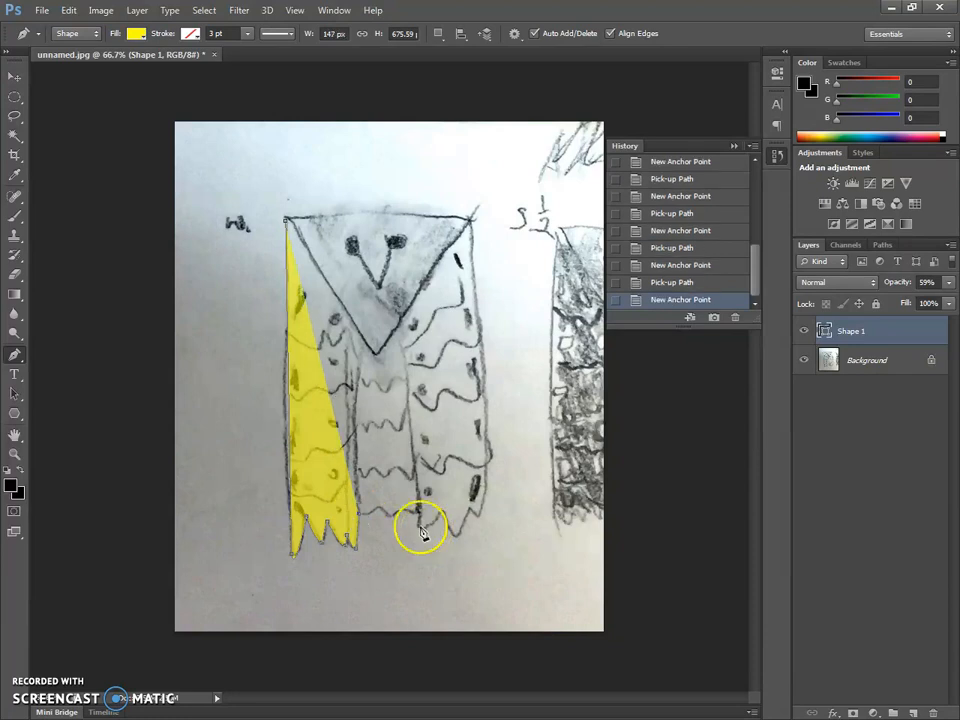
left_click(364, 342)
left_click(296, 236)
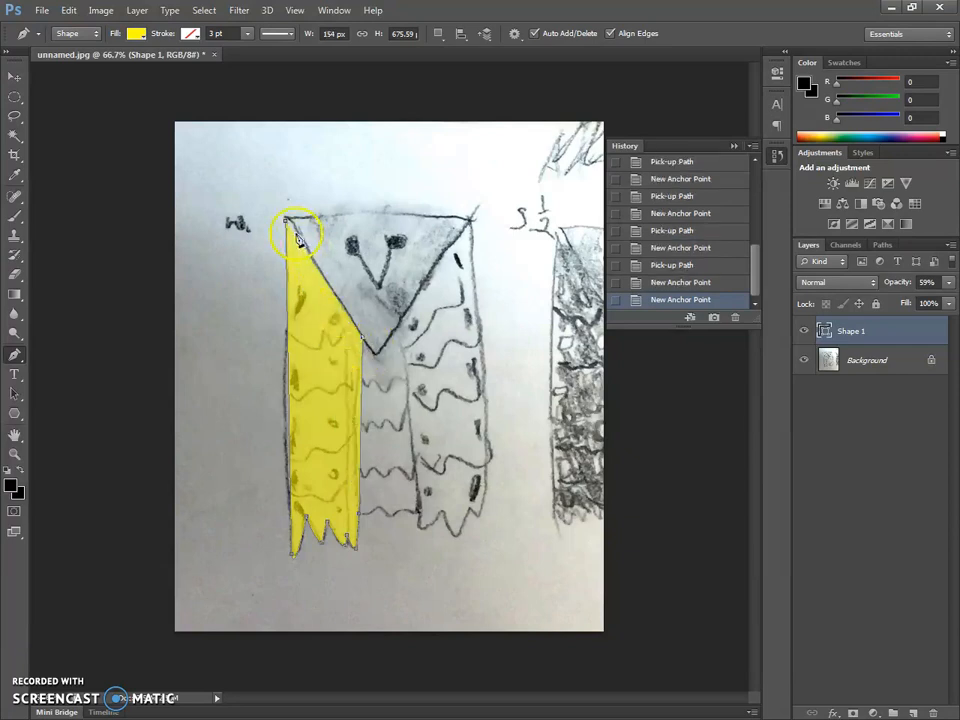
left_click(287, 220)
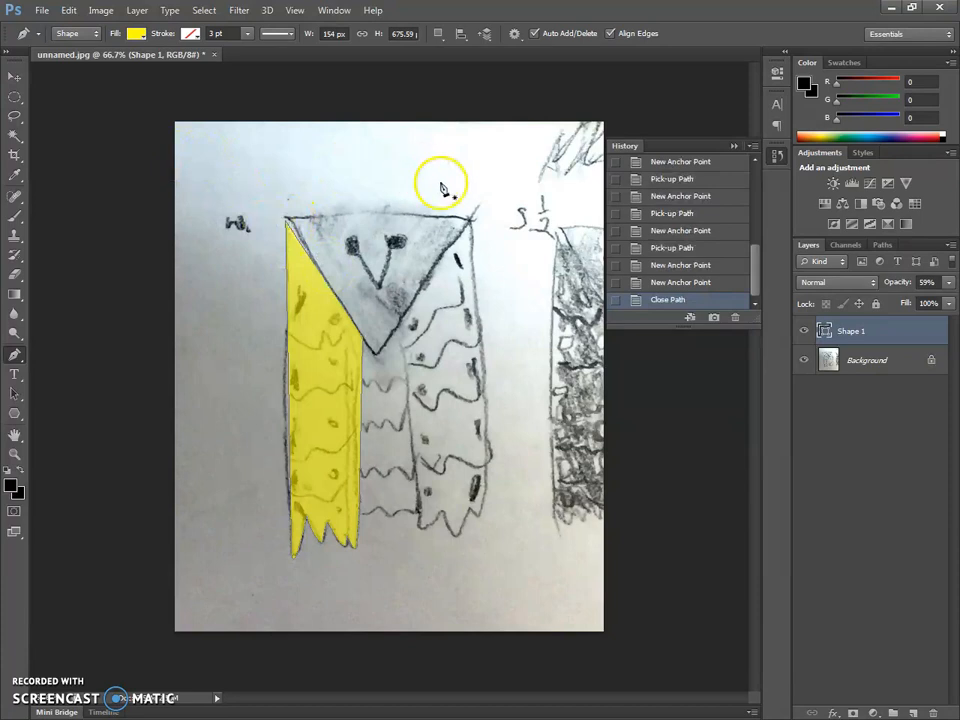
- Set the traced wing layer's opacity to 41% and duplicate the layer
left_click(947, 282)
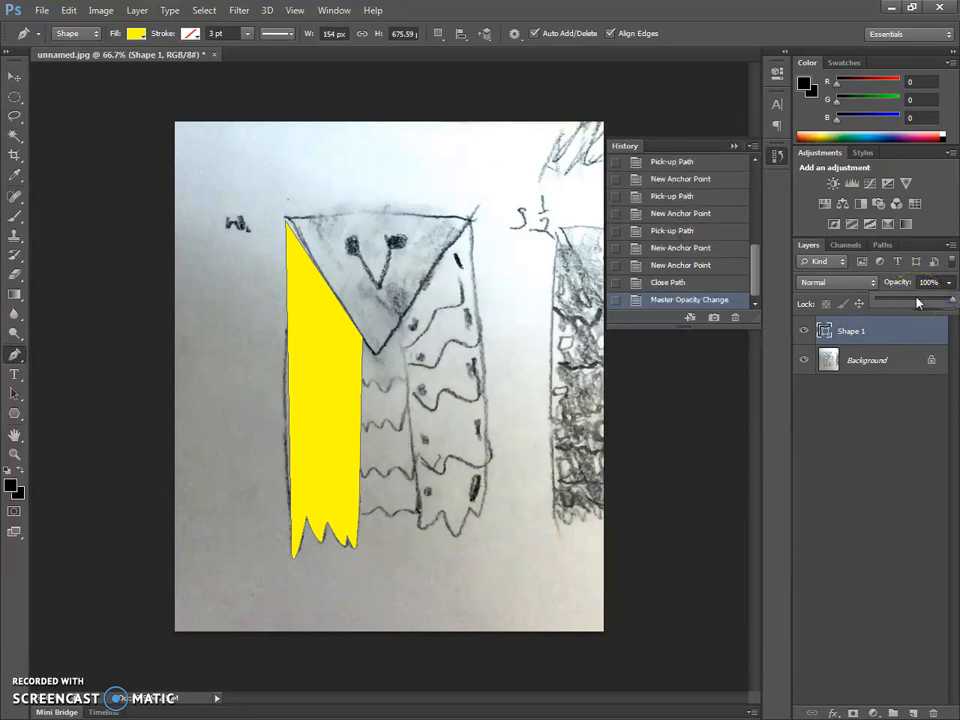
left_click_drag(943, 298, 908, 306)
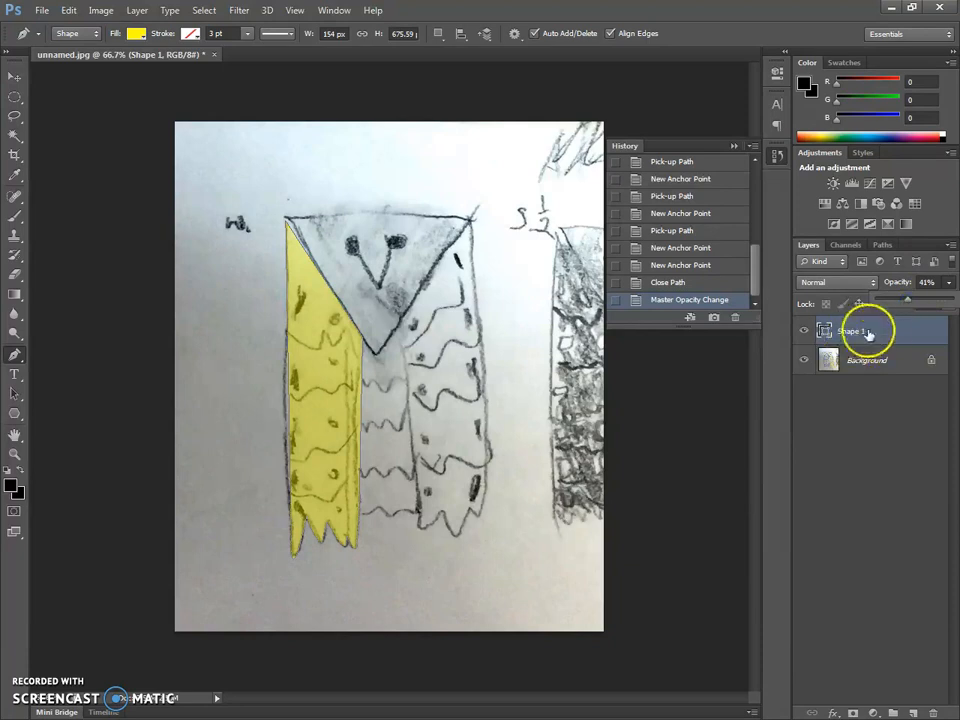
right_click(896, 331)
left_click(918, 338)
right_click(904, 332)
left_click(756, 195)
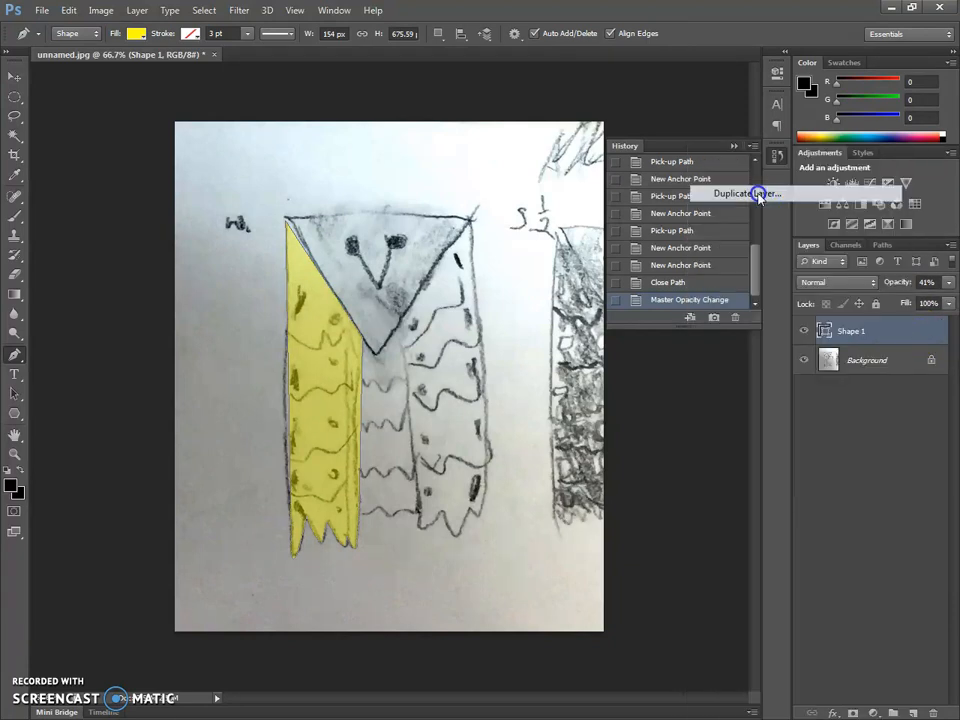
left_click(609, 214)
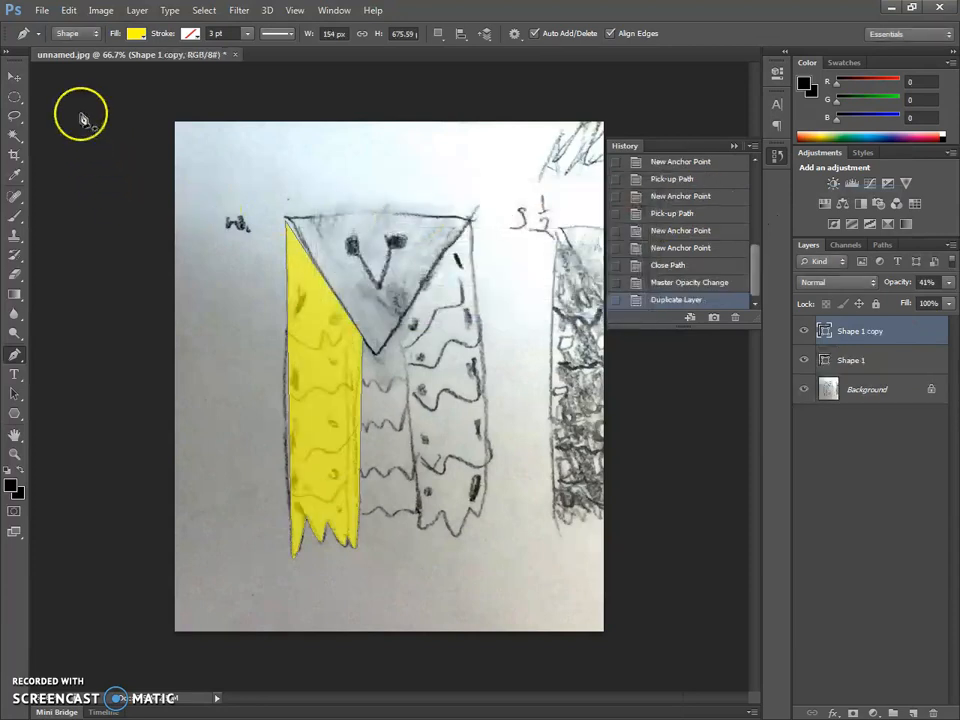
- Flip the duplicated wing horizontally and move it over the sketched wing on the other side of the head
left_click(68, 10)
left_click(150, 304)
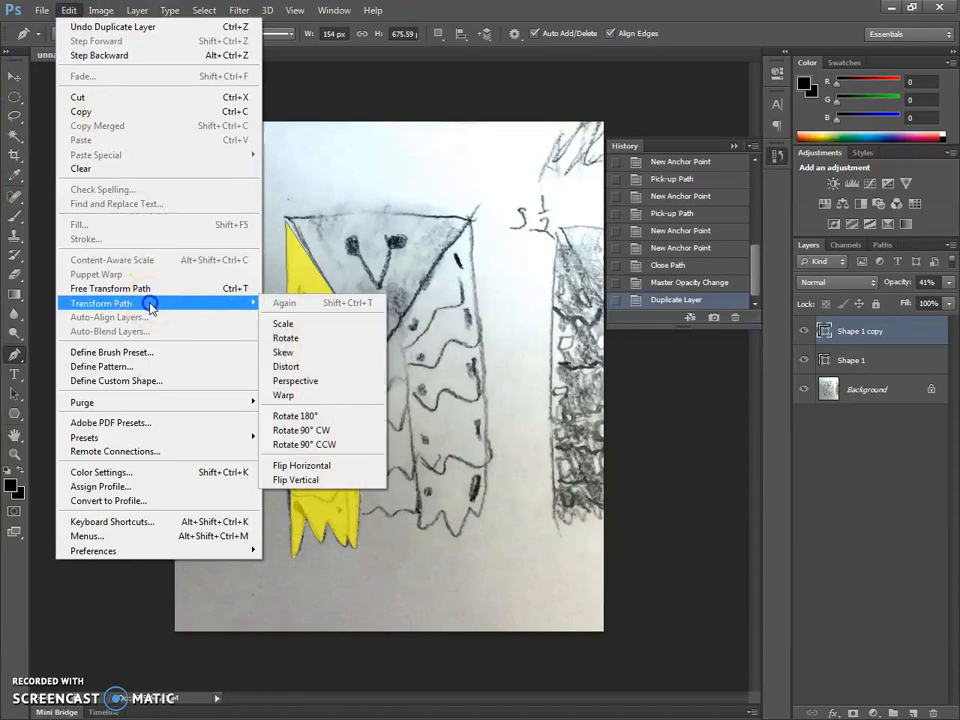
left_click(323, 466)
left_click(14, 77)
left_click_drag(311, 343, 456, 373)
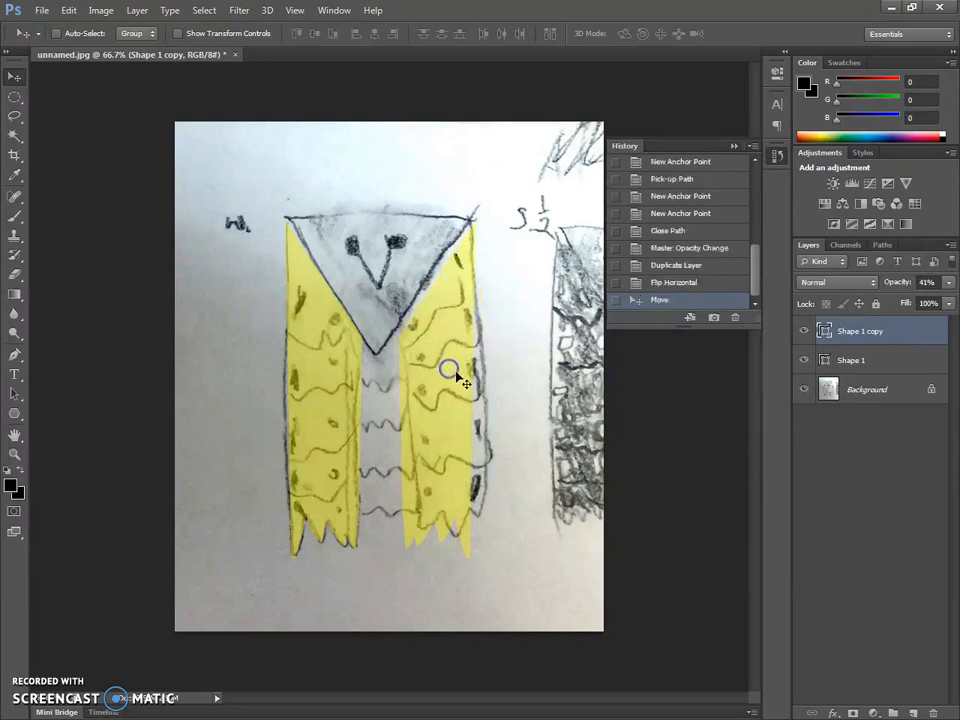
- Rotate and reposition the flipped wing copy with Free Transform to follow the sketched right wing, nudging it slightly right
key("ctrl+t")
left_click_drag(525, 336, 514, 326)
left_click_drag(461, 407, 509, 409)
key("Return")
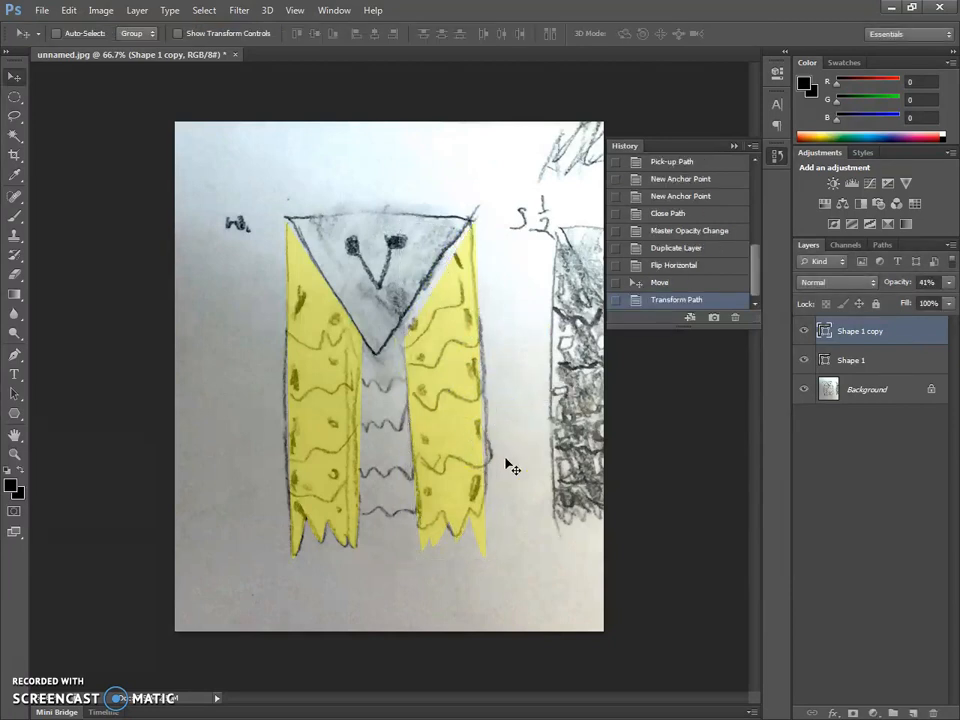
key("Right")
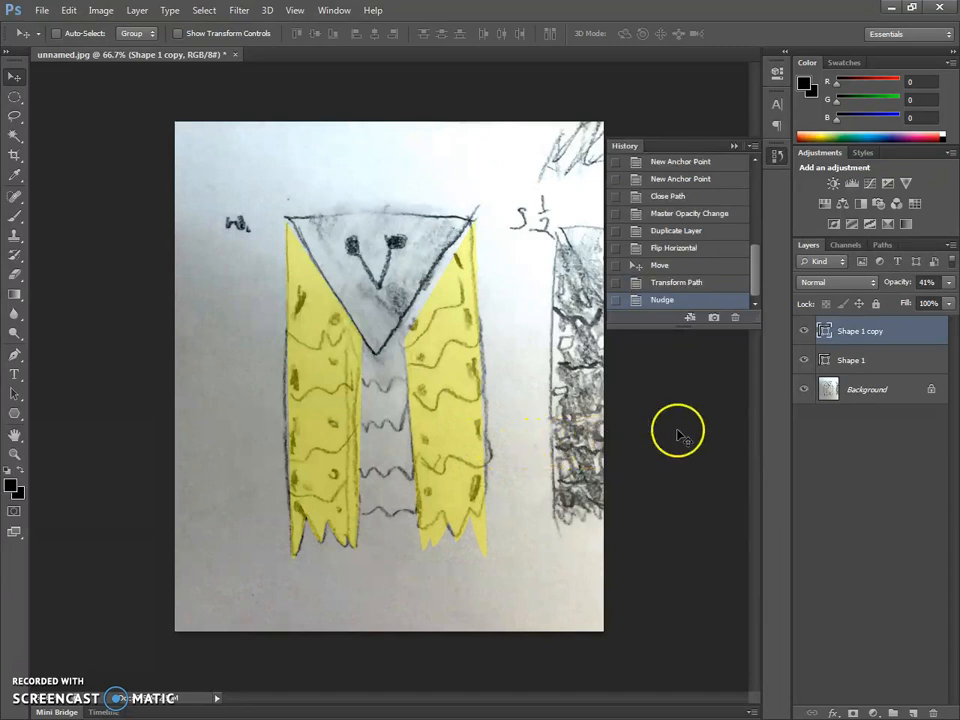
- Rotate the original wing (Shape 1) clockwise by about 2° and nudge it slightly left to fit the sketch
left_click(858, 361)
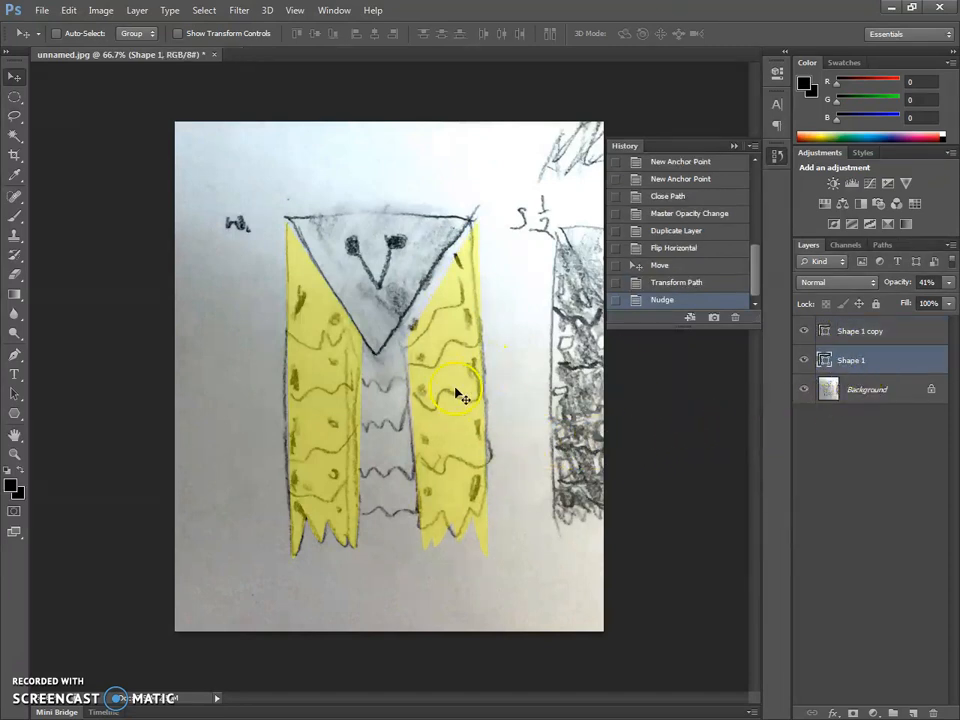
key("ctrl+t")
mouse_move(398, 223)
left_mouse_down()
mouse_move(407, 225)
mouse_move(396, 225)
left_mouse_up()
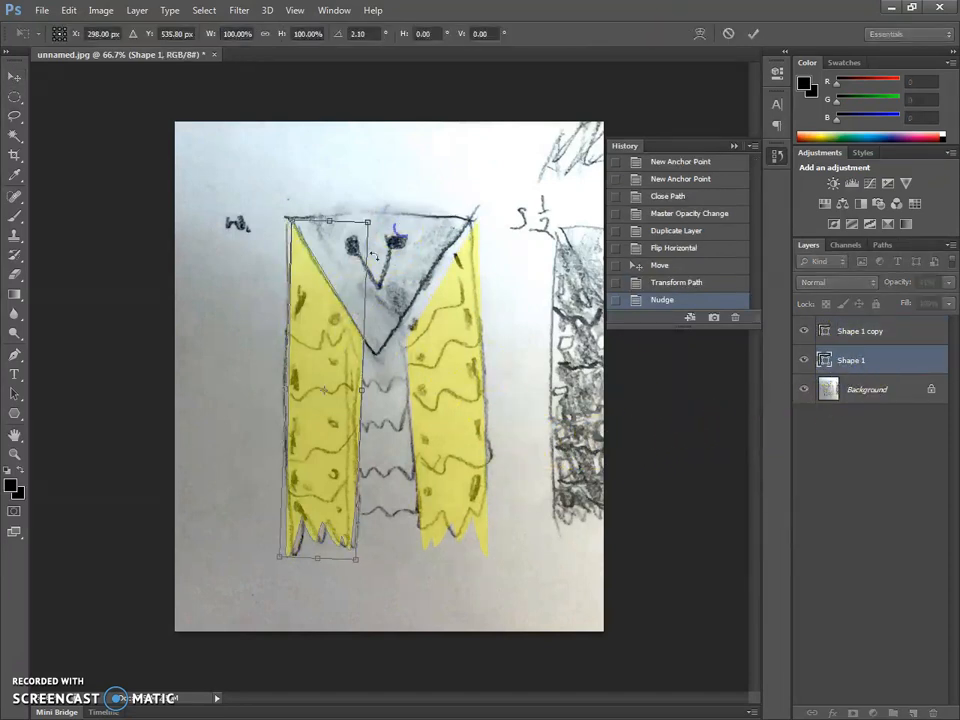
key("Return")
key("Left")
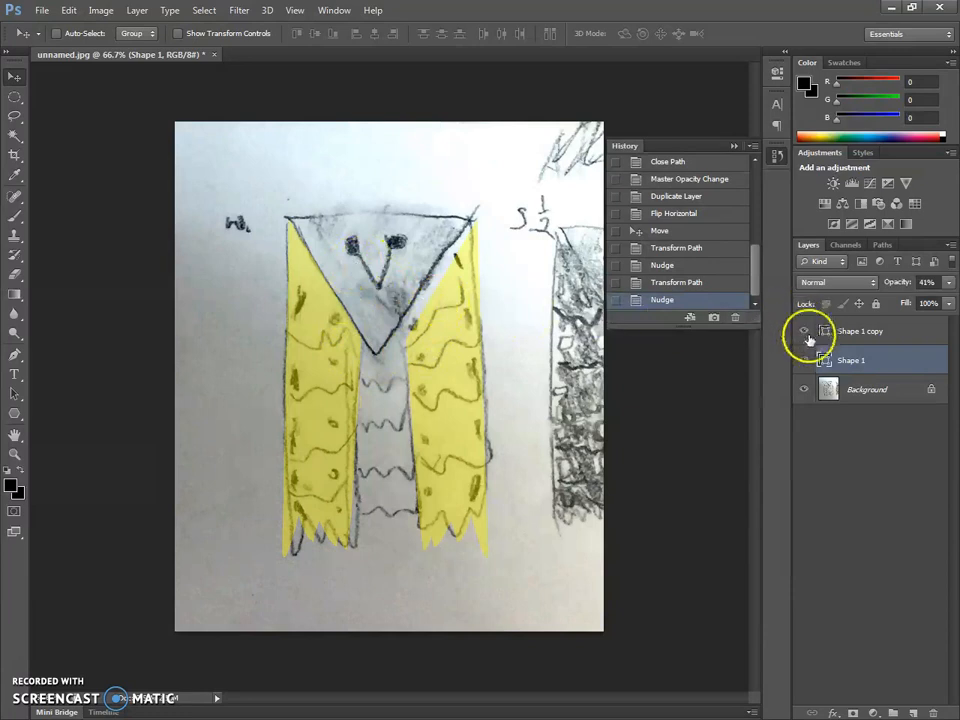
- Add a new layer above the wing copy and set its opacity to 70%
left_click(876, 333)
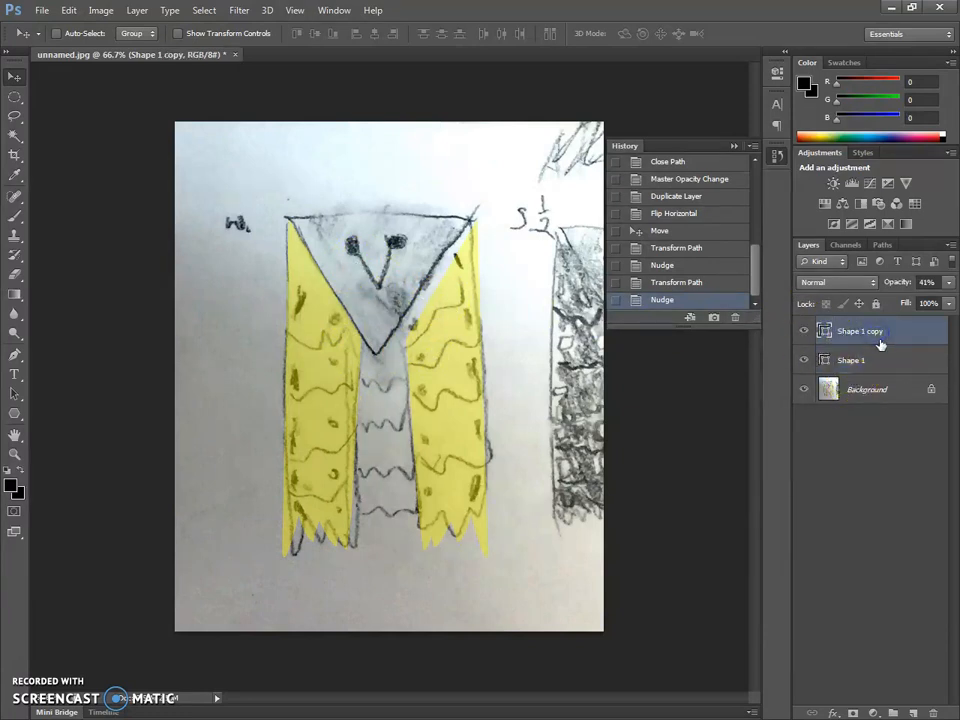
key("ctrl+shift+n")
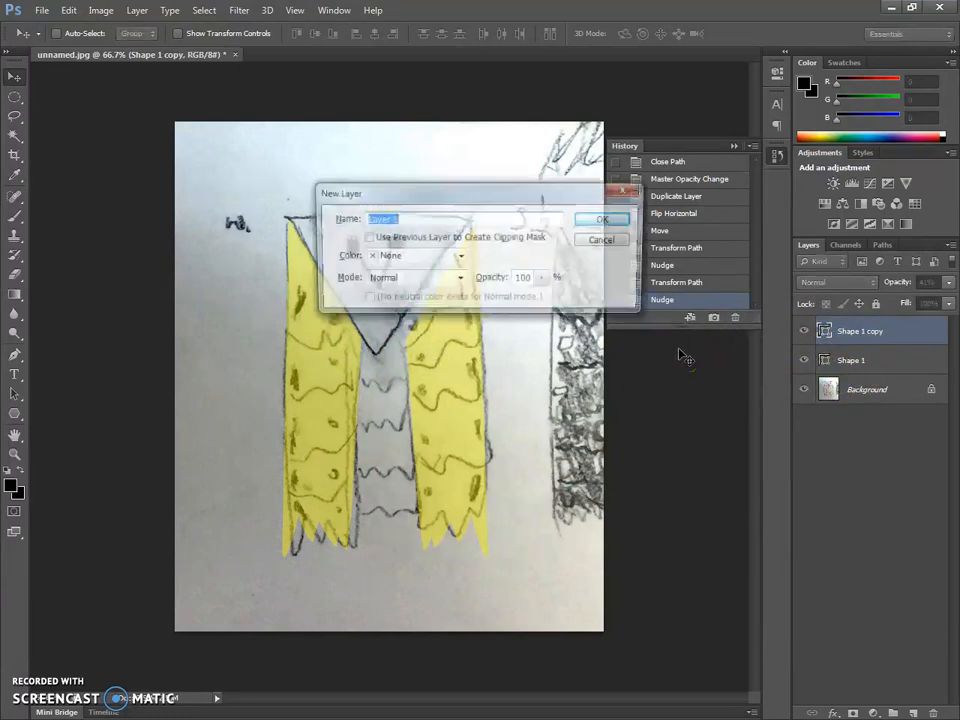
key("Return")
left_click(950, 282)
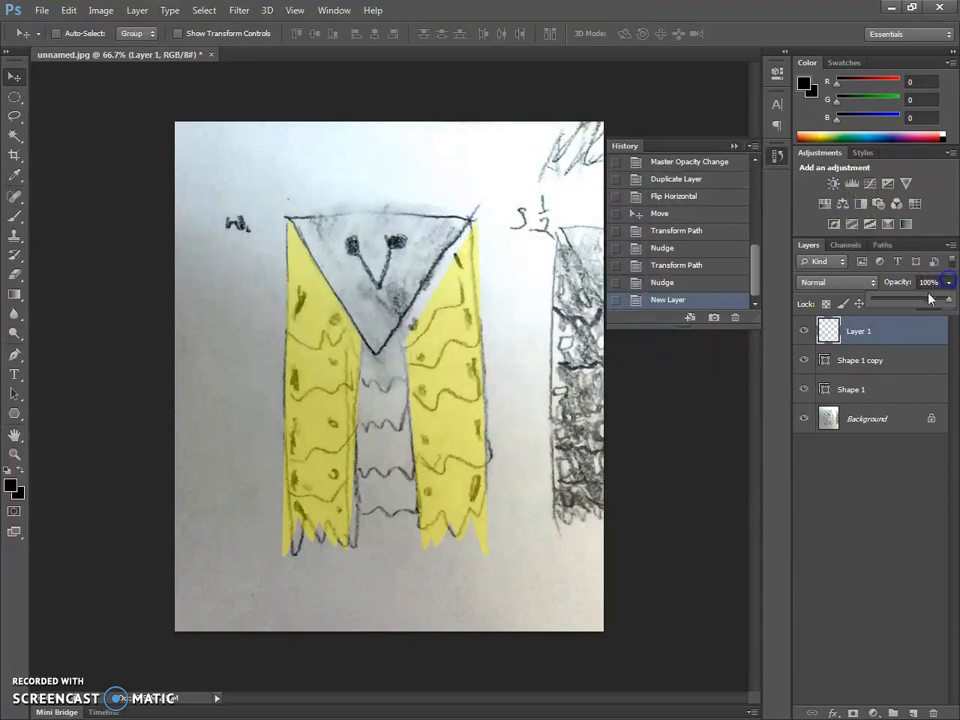
left_click_drag(927, 302, 929, 301)
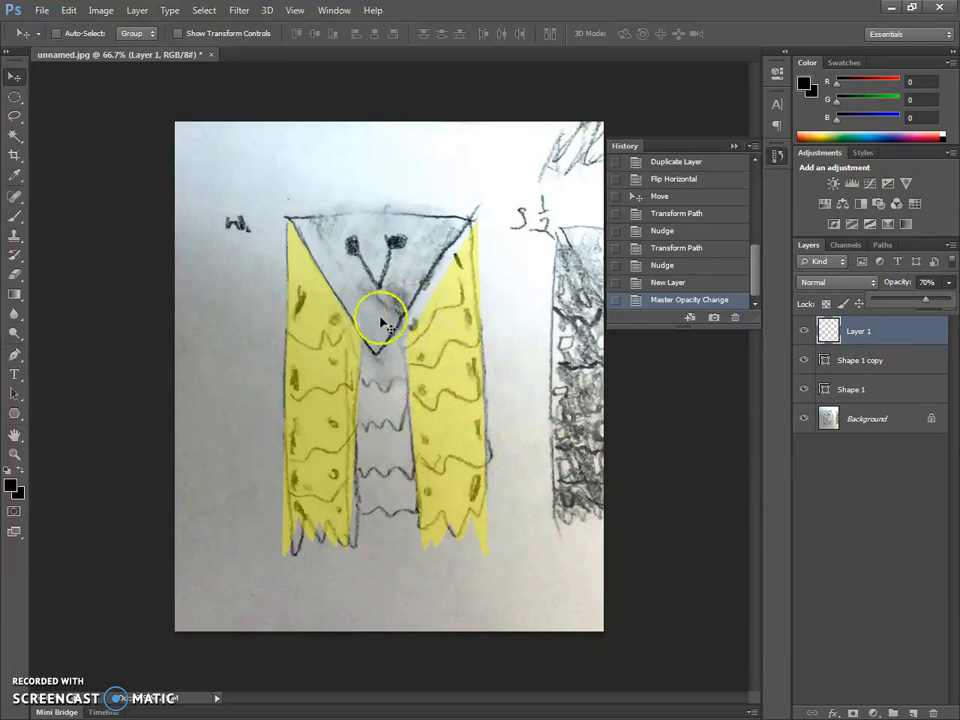
- Set the Pen tool's shape fill to orange
left_click(14, 354)
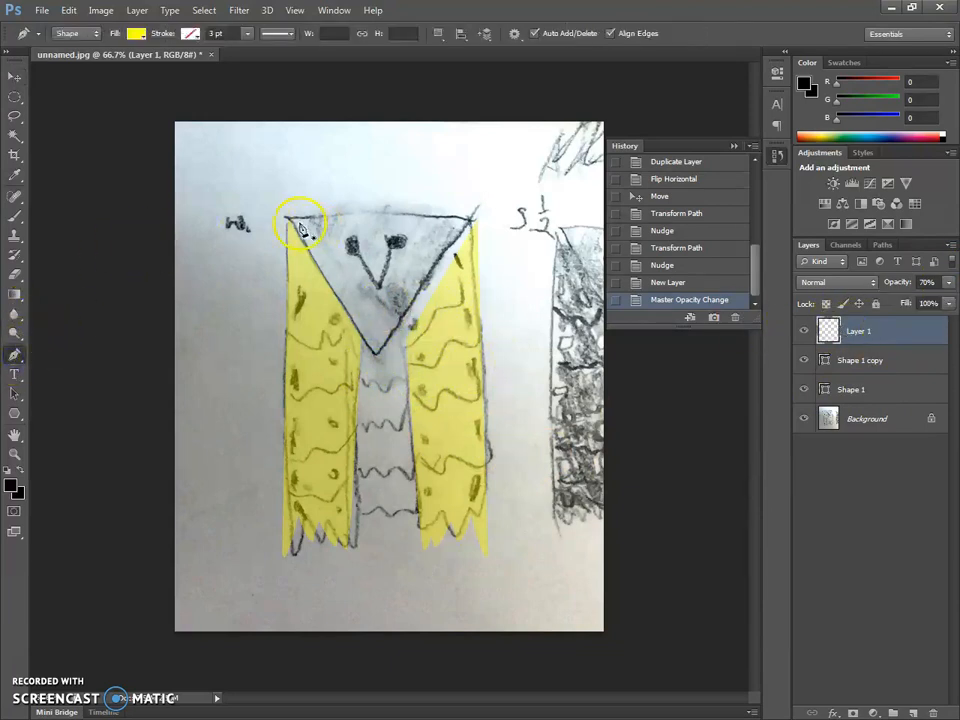
left_click(136, 33)
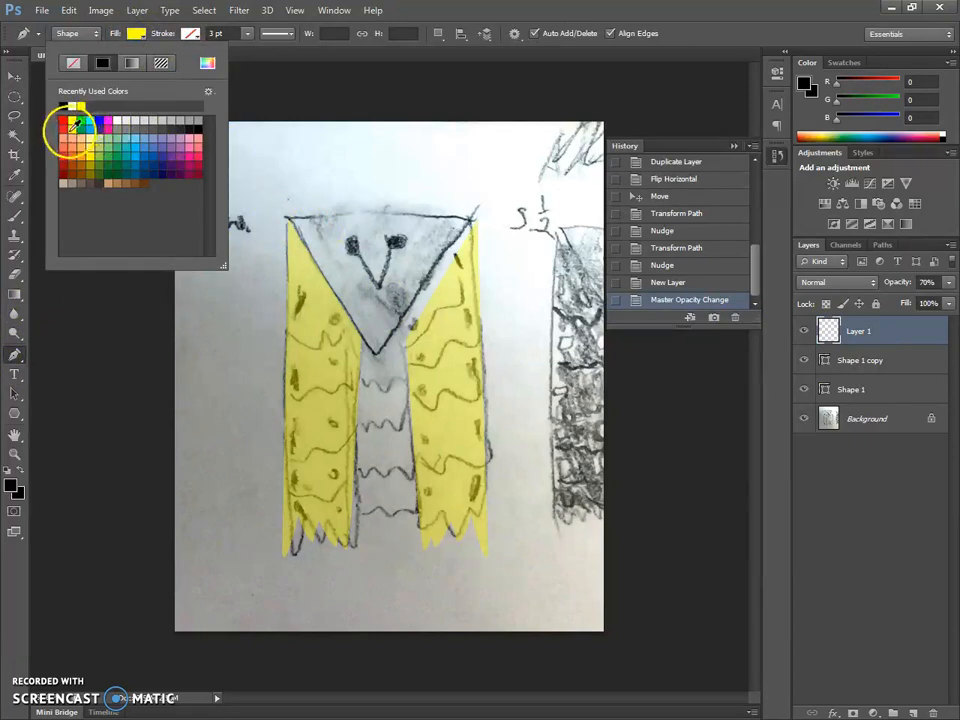
left_click(87, 155)
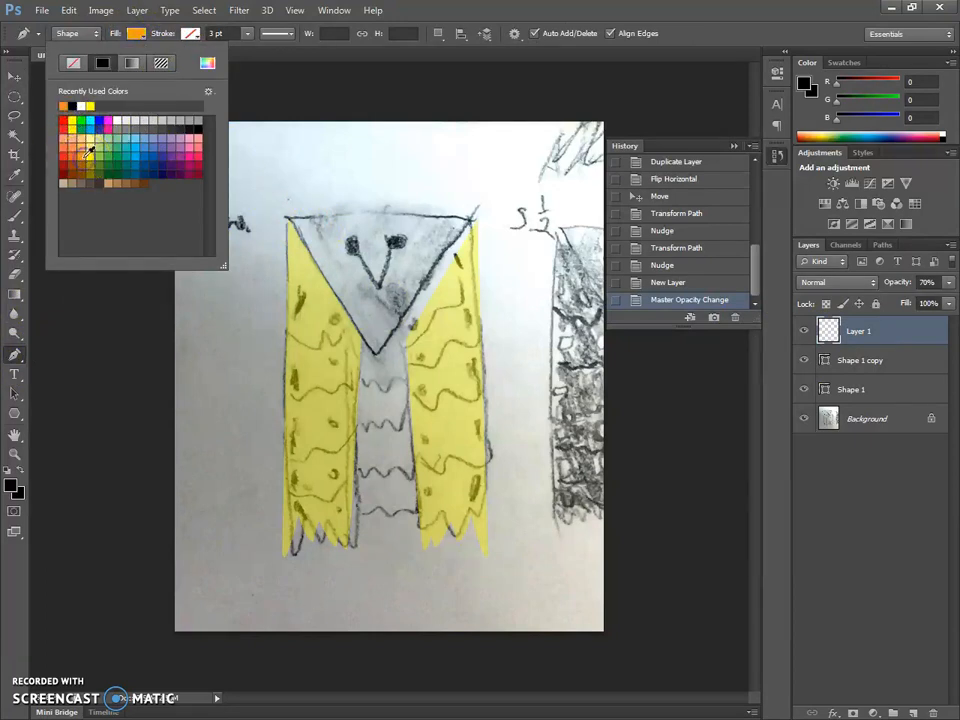
left_click(155, 27)
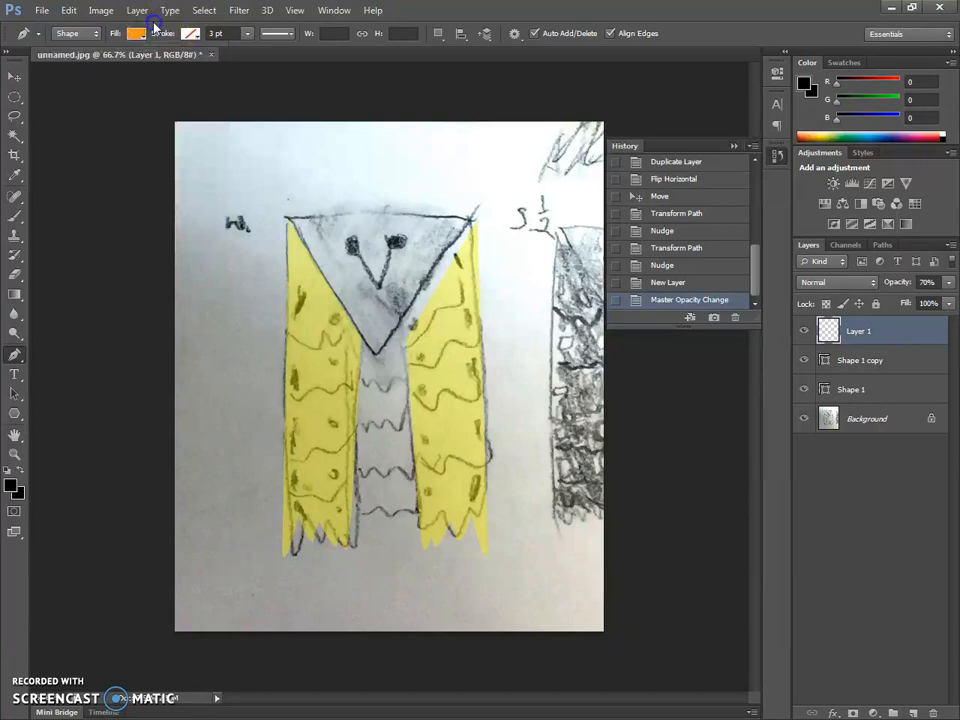
- Trace the owl's head triangle through its three corners with a slightly raised top edge, and close the path
left_click(288, 220)
left_click(382, 356)
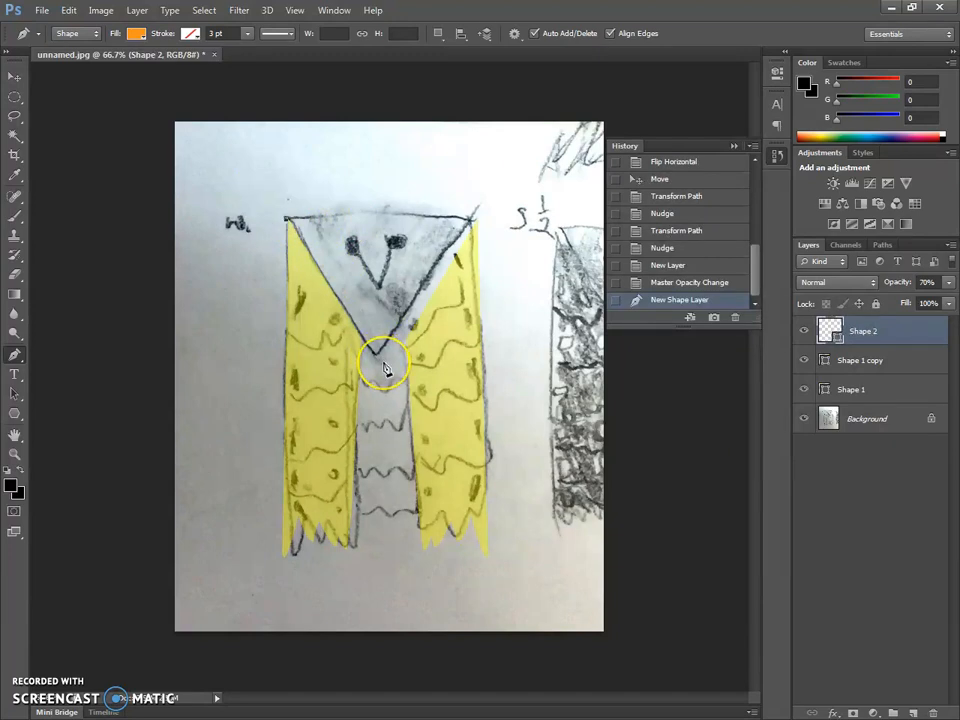
left_click(383, 362)
left_click(472, 219)
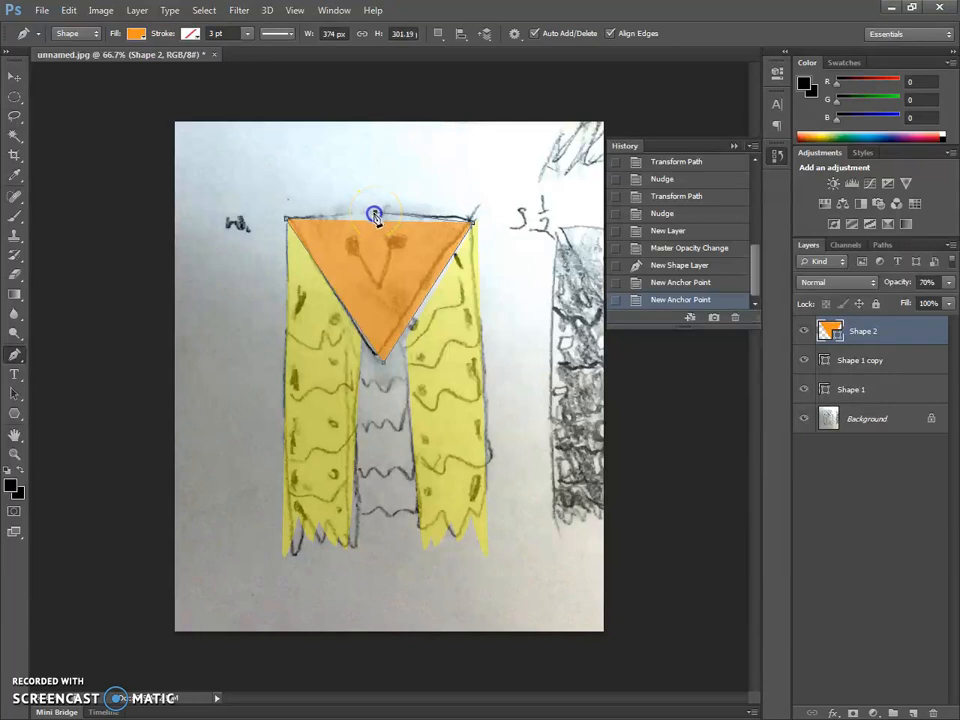
left_click(363, 214)
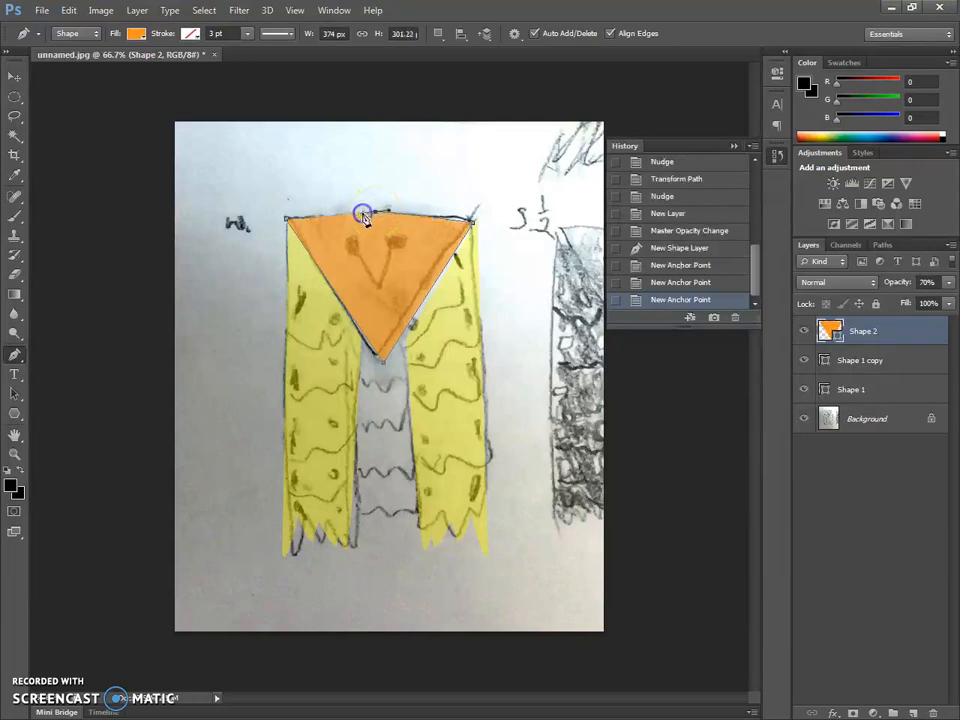
left_click(287, 222)
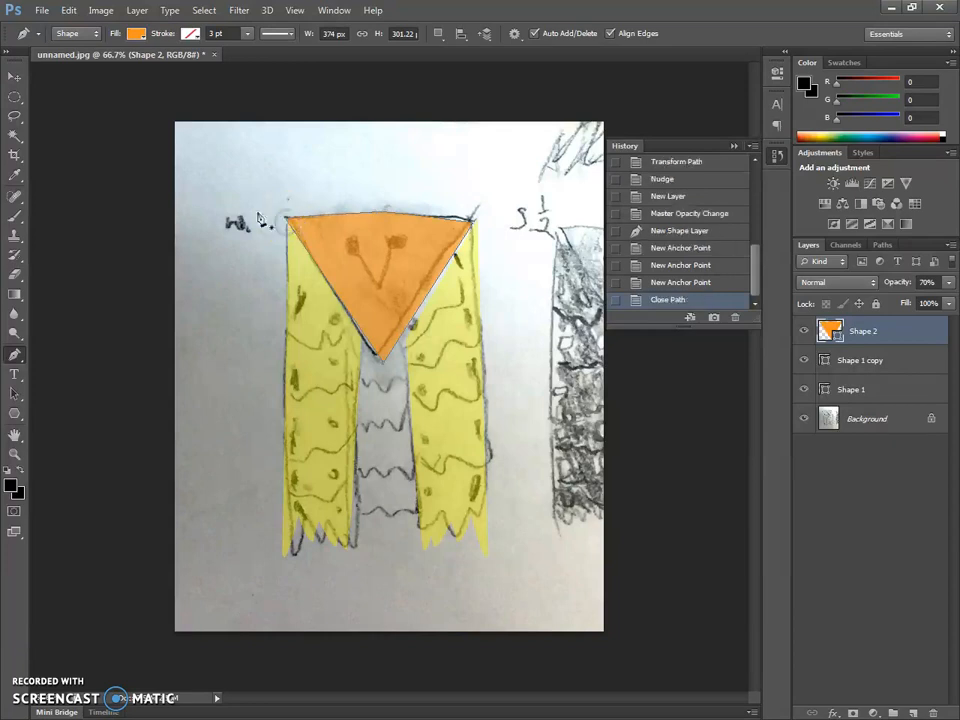
- Move the orange head triangle slightly to line up with the pencil sketch
left_click(14, 76)
left_click_drag(353, 252, 345, 251)
key("Down")
key("Down")
key("Down")
key("Down")
key("Right")
key("Right")
key("Right")
key("Right")
key("Right")
key("Right")
key("Right")
key("Up")
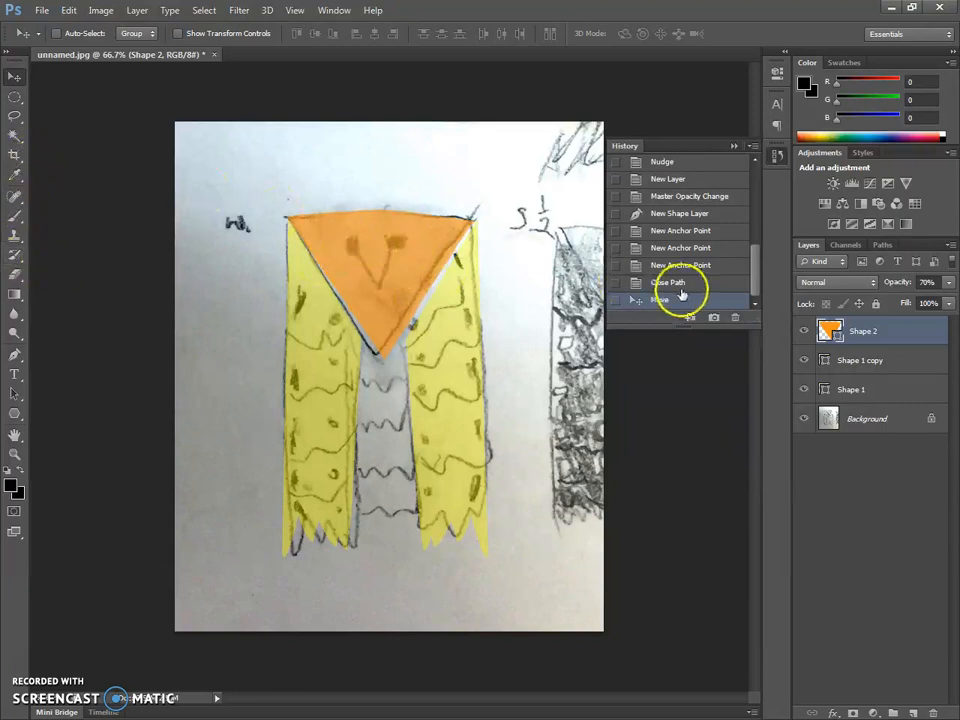
- On a new layer, draw a black ellipse about 39 px across and align it with the sketched left eye
key("ctrl+shift+n")
key("Return")
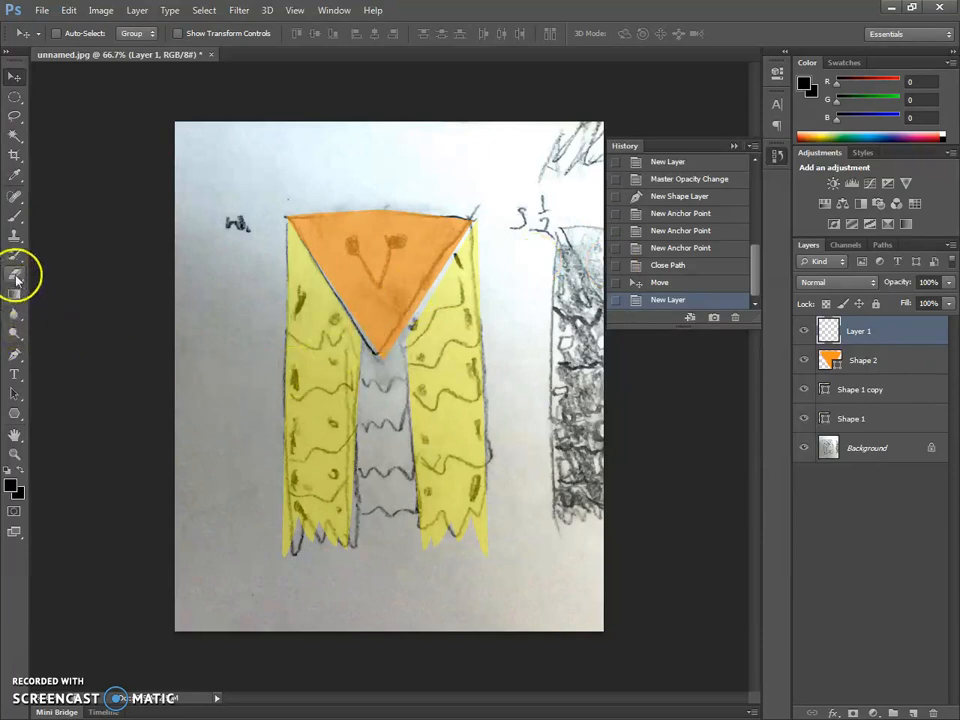
left_click(14, 413)
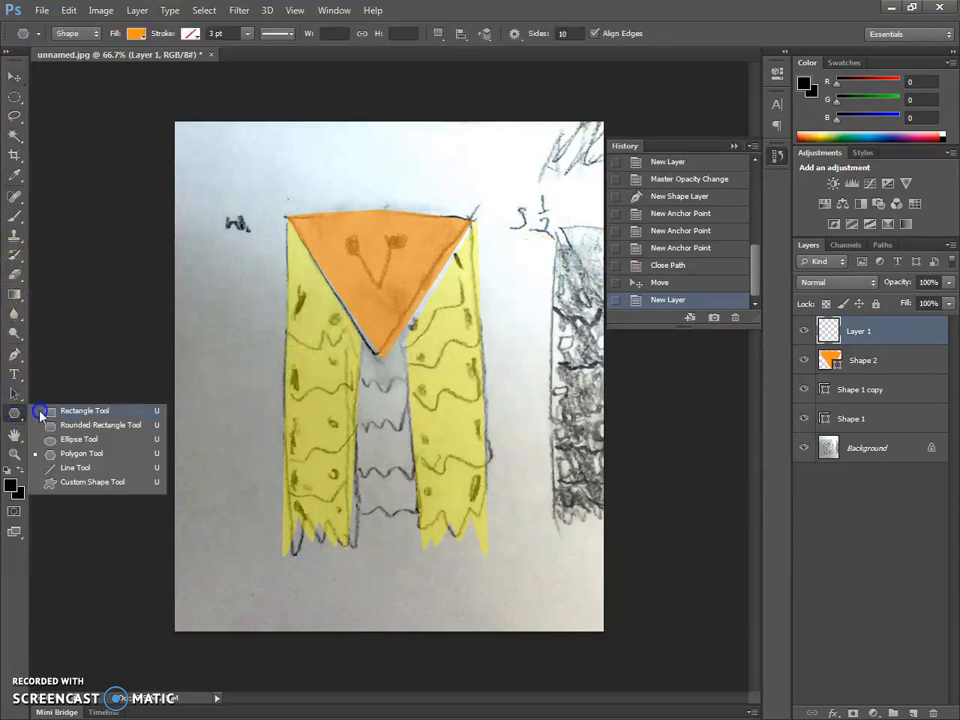
left_click(77, 441)
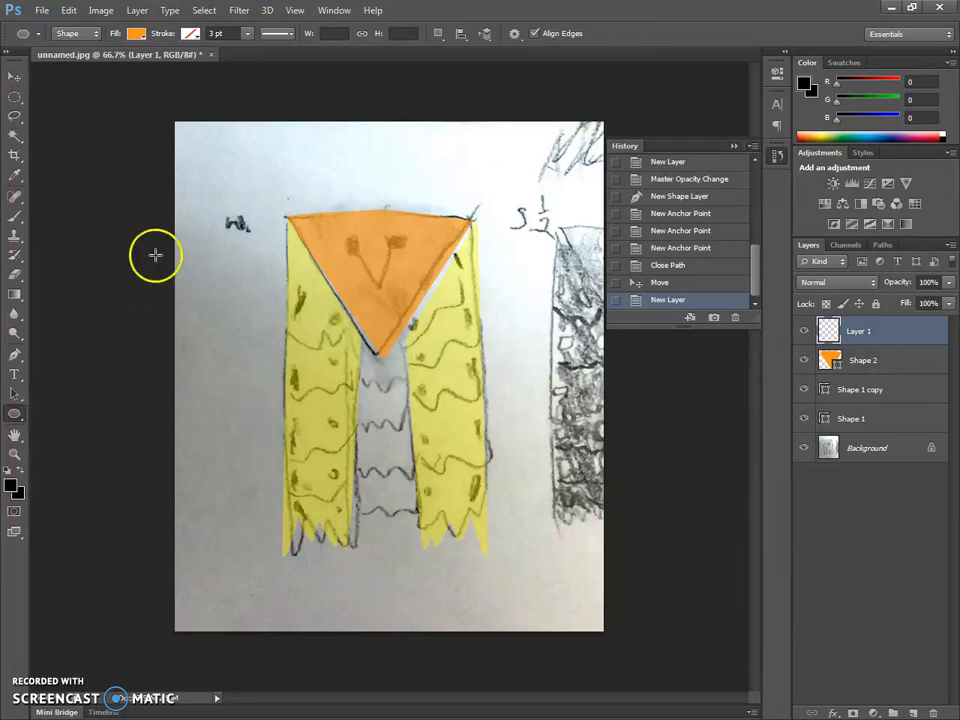
left_click(136, 33)
left_click(73, 106)
left_click(925, 338)
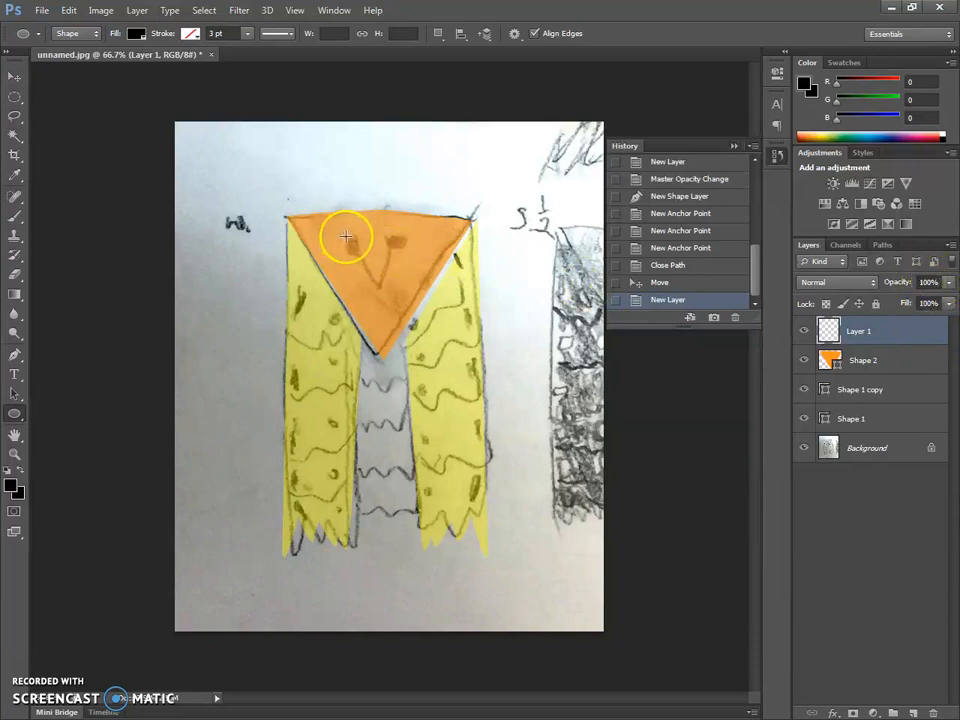
mouse_move(346, 237)
left_mouse_down()
mouse_move(363, 255)
mouse_move(345, 244)
mouse_move(354, 246)
left_mouse_up()
left_click(16, 78)
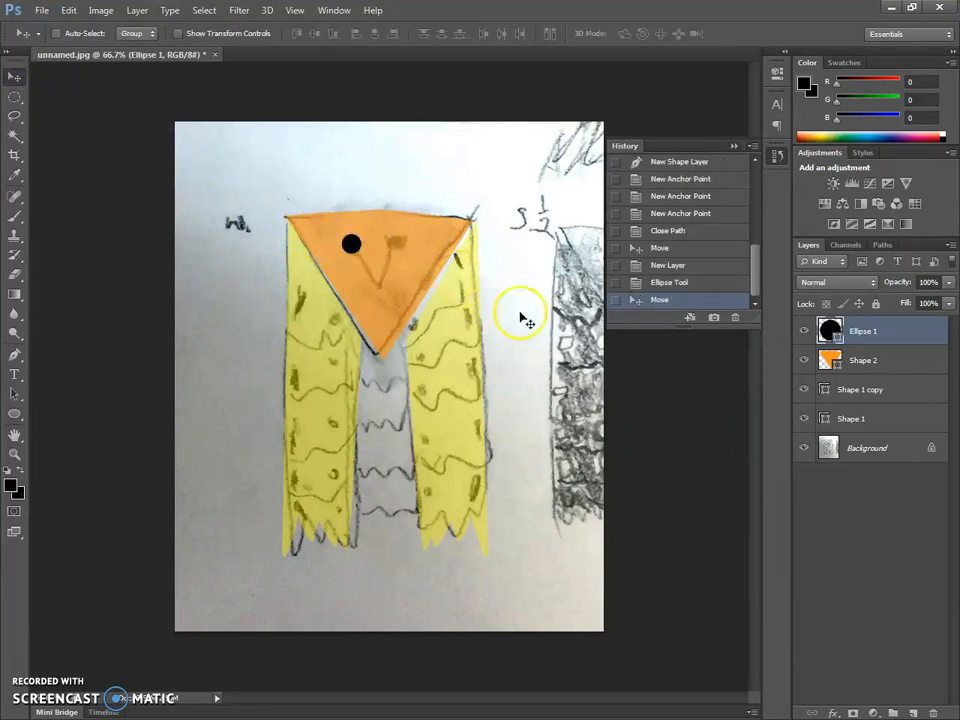
- Duplicate the eye layer and move the copy over the sketched right eye
right_click(909, 326)
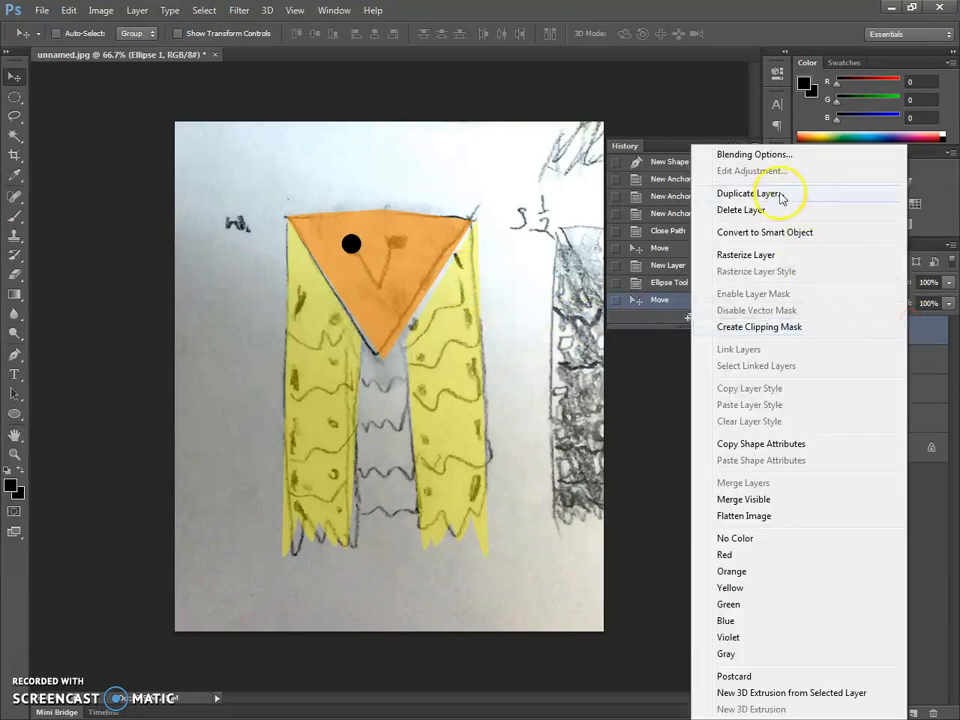
left_click(778, 195)
left_click(617, 214)
left_click_drag(386, 257, 424, 256)
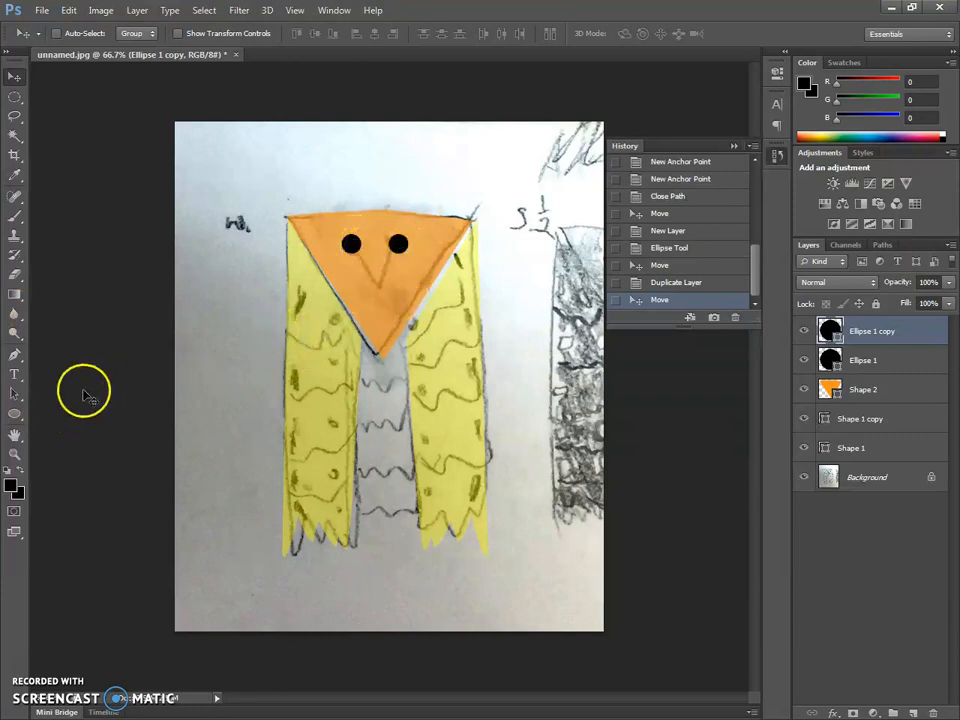
- Set up the Line tool with a black stroke 6 pt wide
left_click(15, 413)
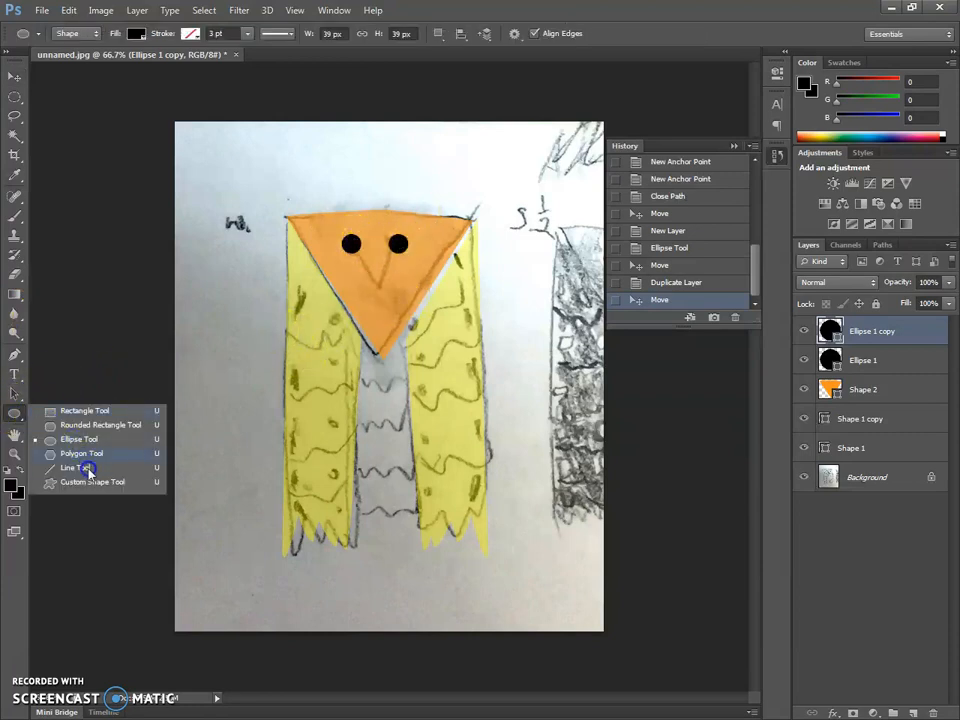
left_click(88, 469)
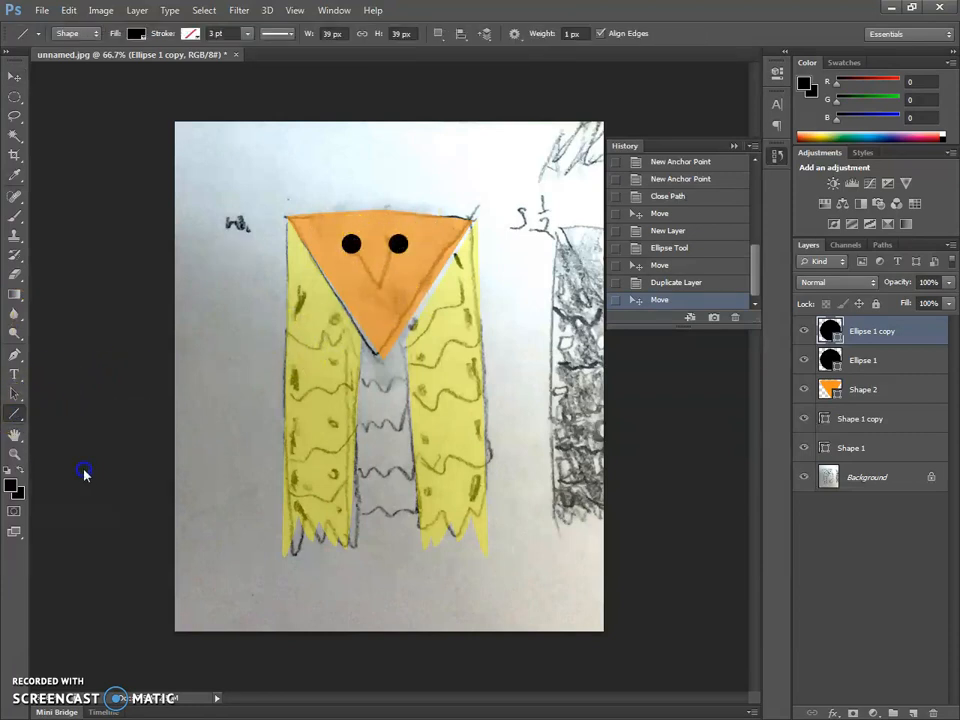
left_click(247, 33)
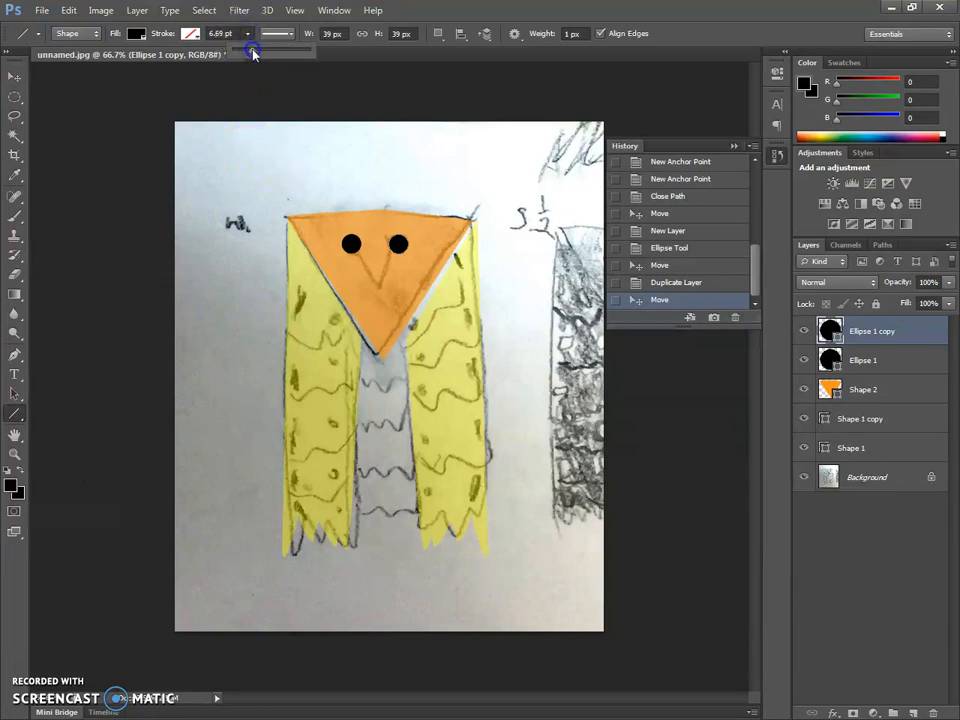
left_click(228, 33)
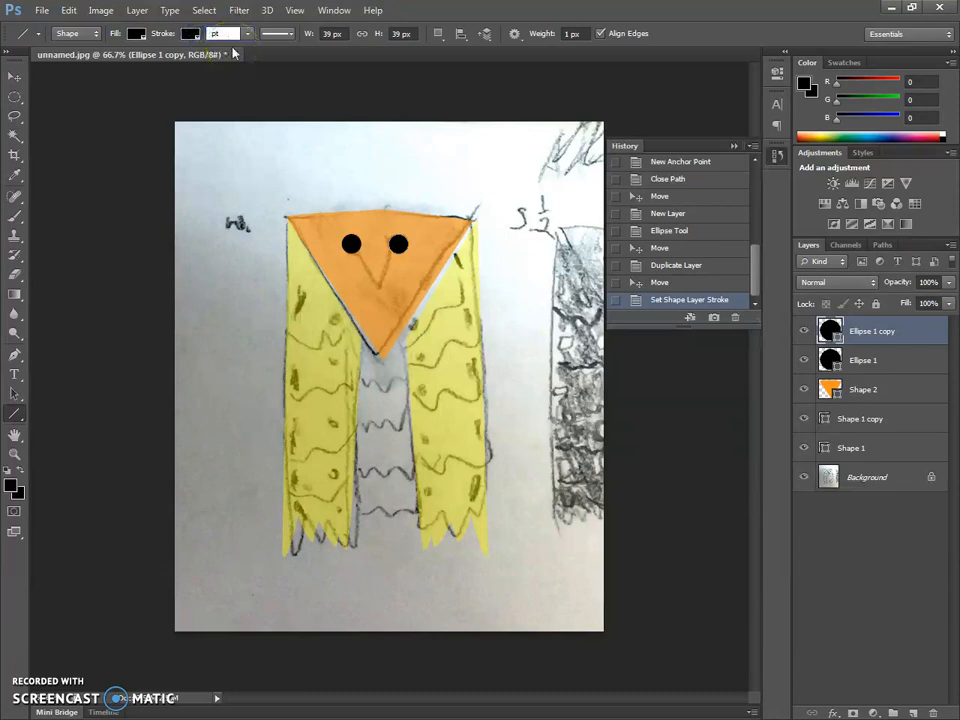
key("Return")
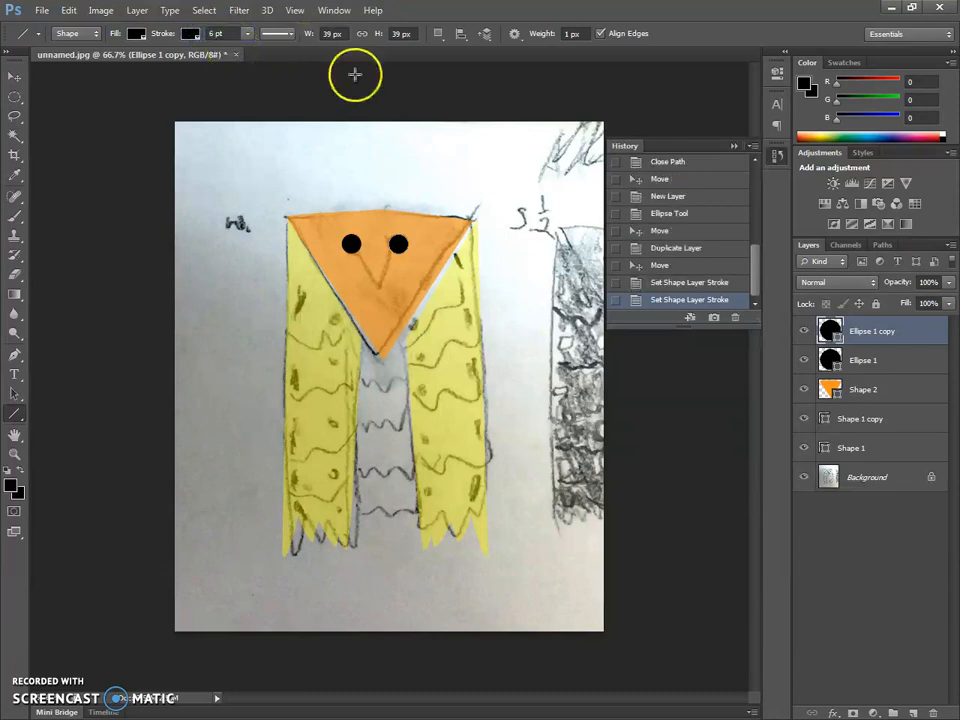
- Draw a trial beak line from the left eye, undo it, and redraw it to the beak tip with a 20 pt stroke
left_click_drag(351, 245, 383, 290)
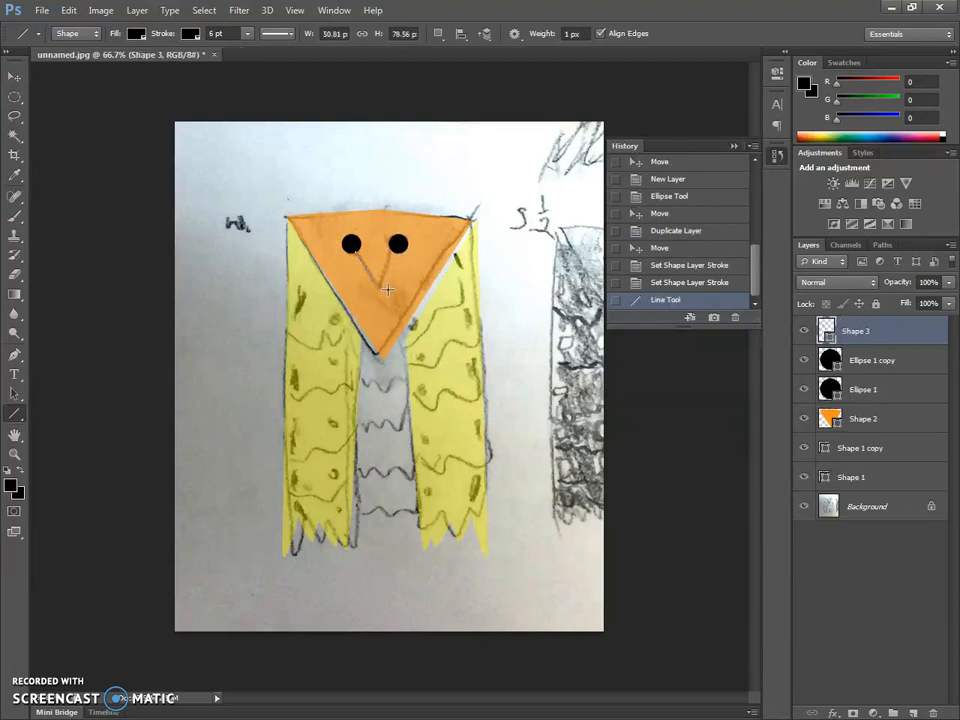
key("ctrl+z")
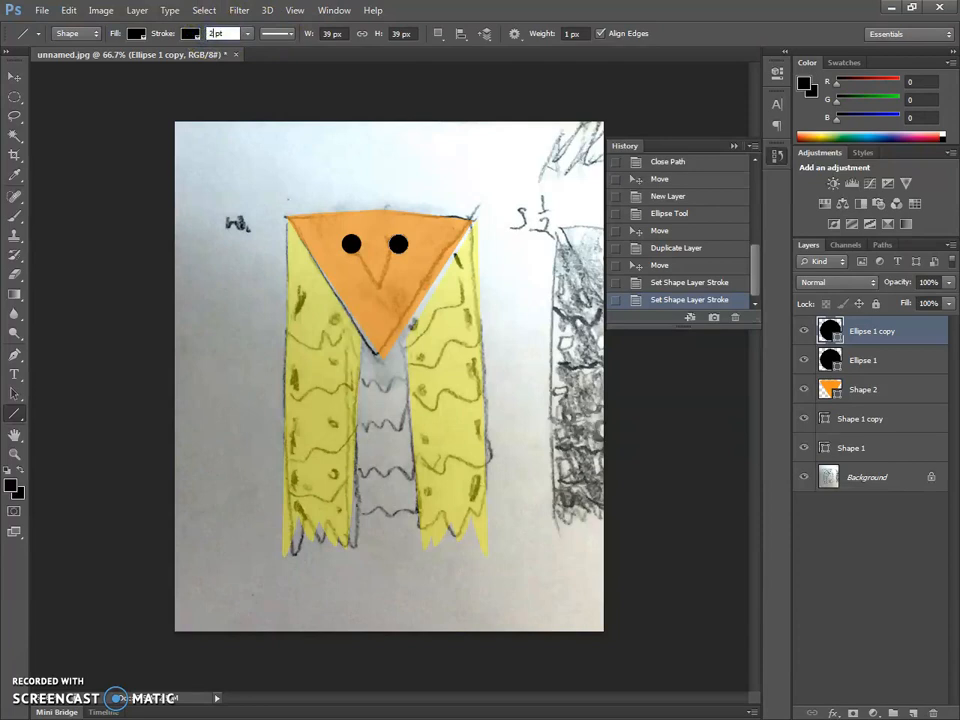
type("0")
key("Return")
left_click_drag(358, 252, 381, 285)
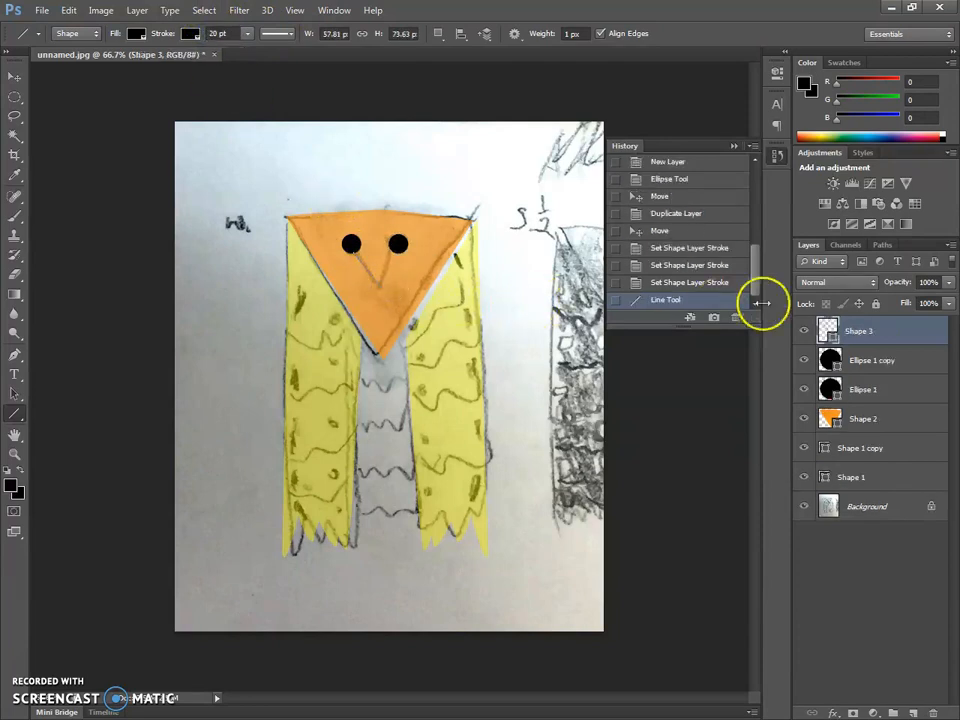
- Undo the thin beak line, raise the stroke width to 100 pt, and undo a trial line drawn from the left eye
left_click(878, 360)
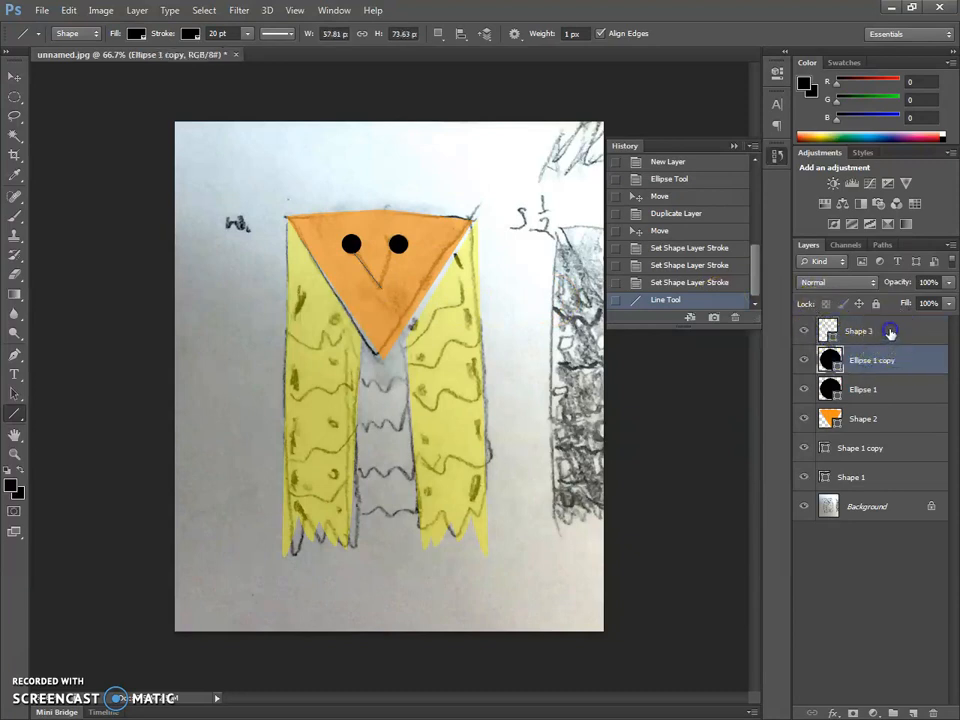
key("ctrl+z")
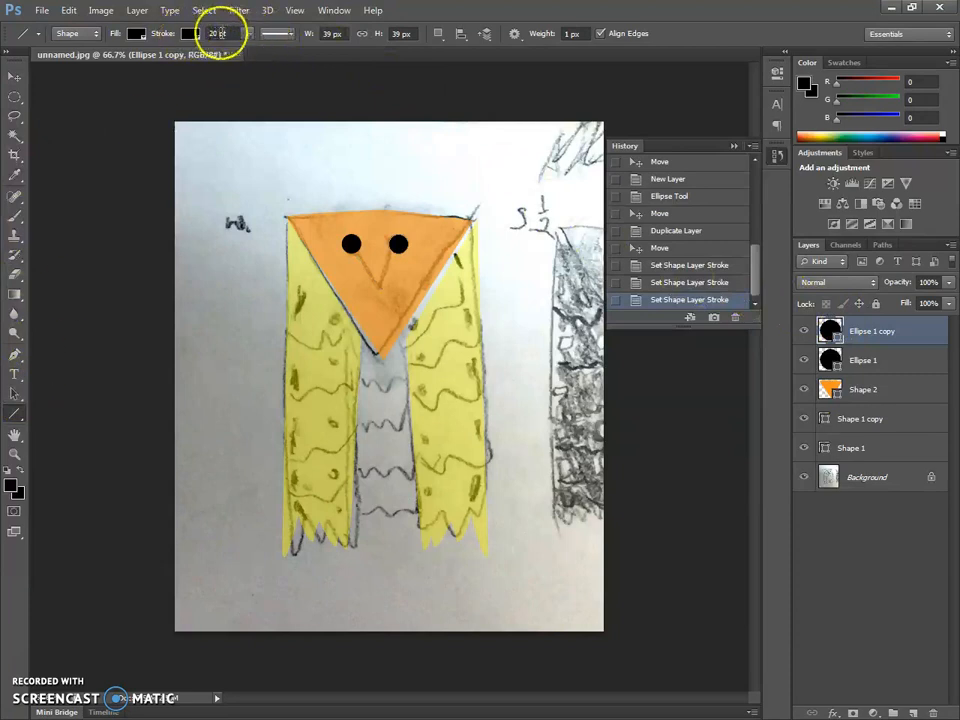
left_click(289, 35)
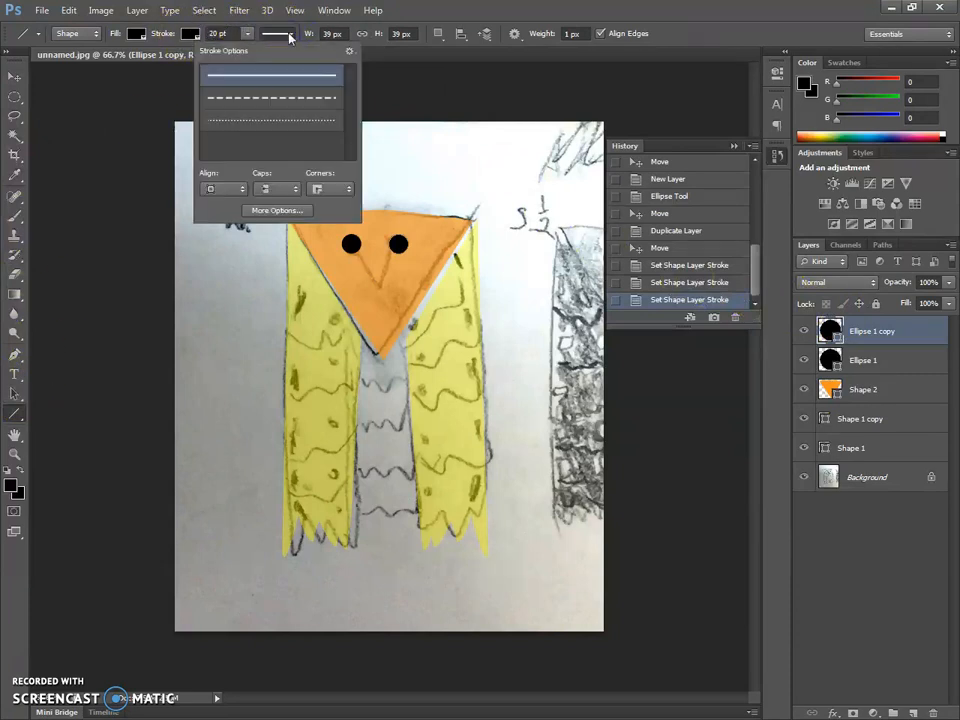
left_click(240, 32)
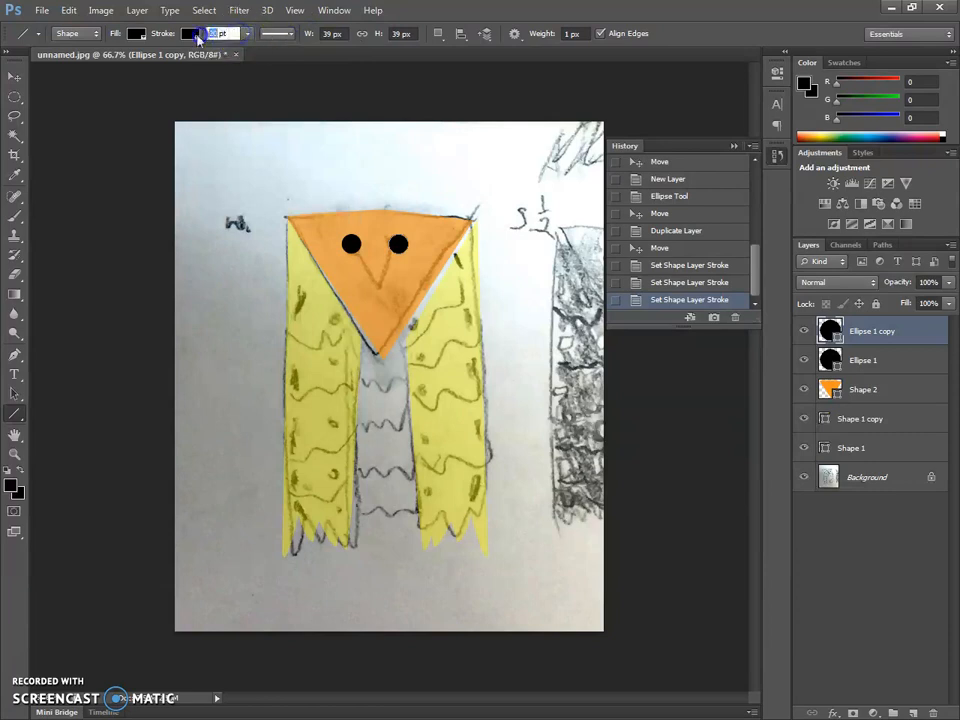
left_click_drag(340, 235, 381, 296)
key("ctrl+z")
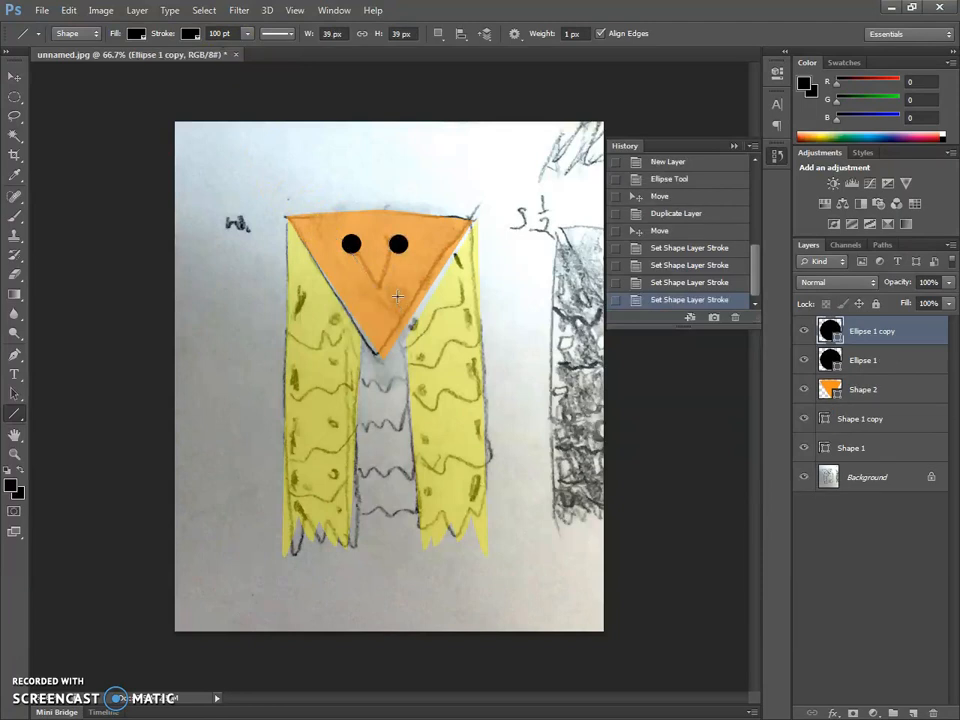
- Set the line weight to 10 px in Shape mode and draw two black beak lines from the eyes to the sketched beak tip
left_click(70, 33)
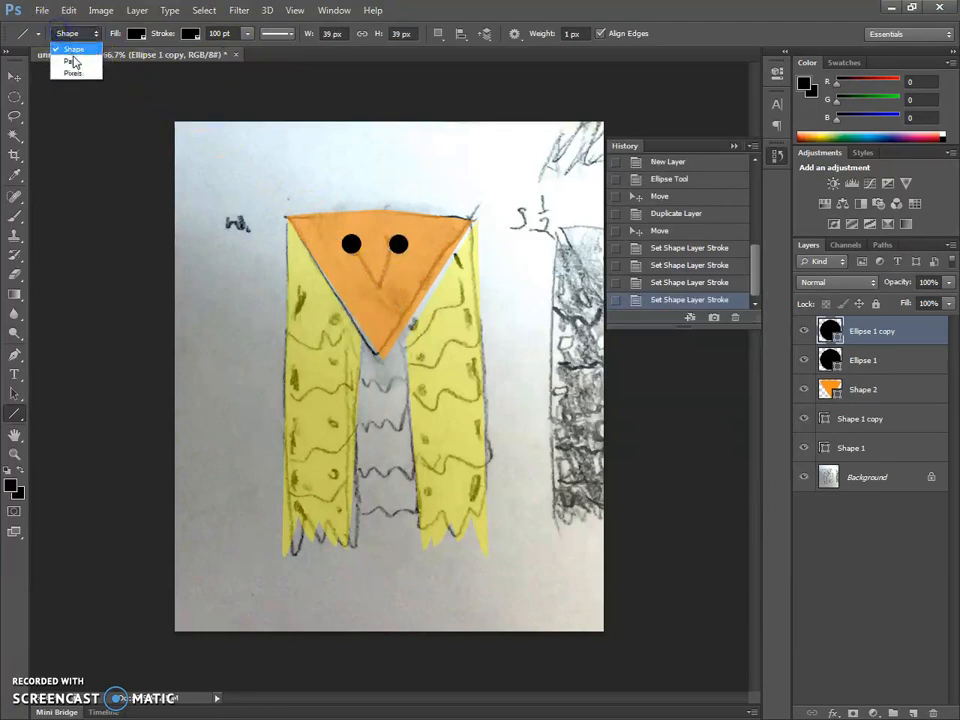
left_click(71, 61)
left_click(73, 37)
left_click(58, 22)
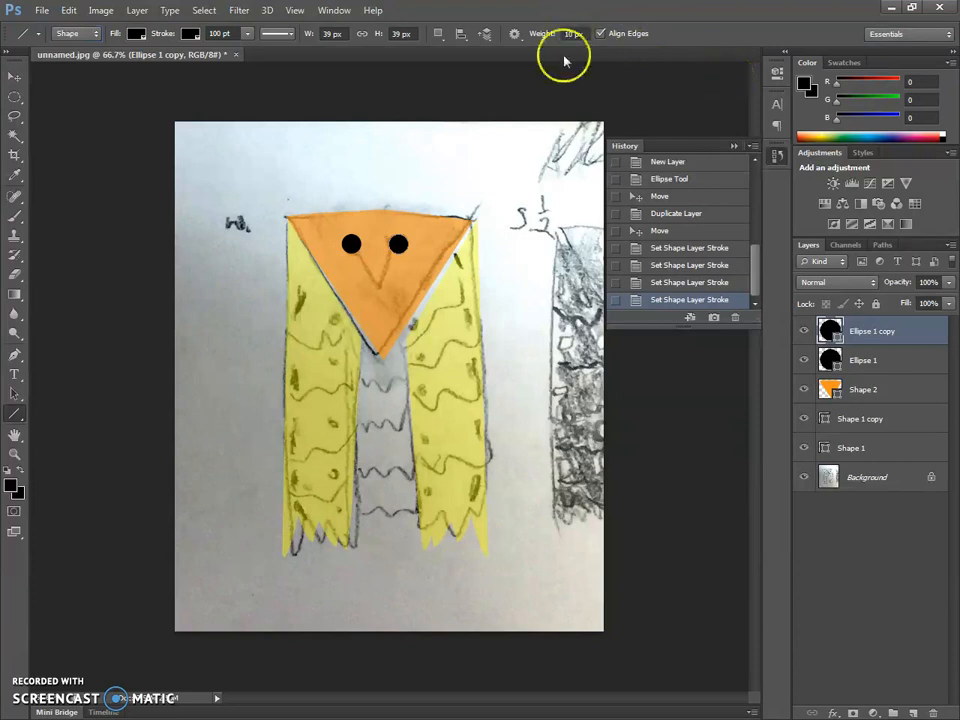
left_click_drag(352, 246, 398, 246)
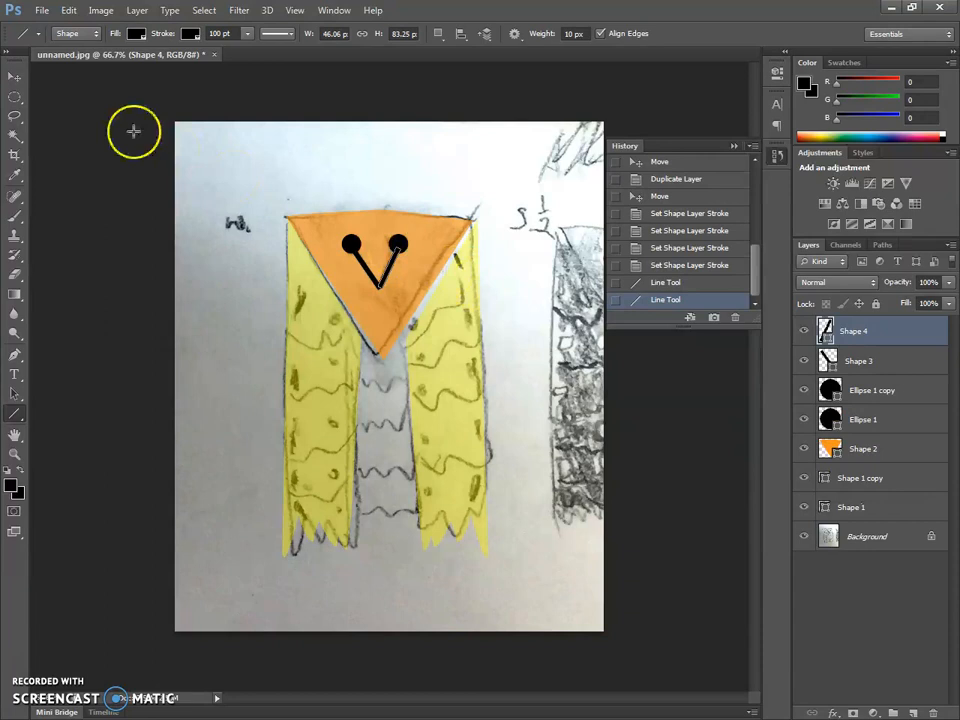
left_click(14, 76)
left_click(182, 232)
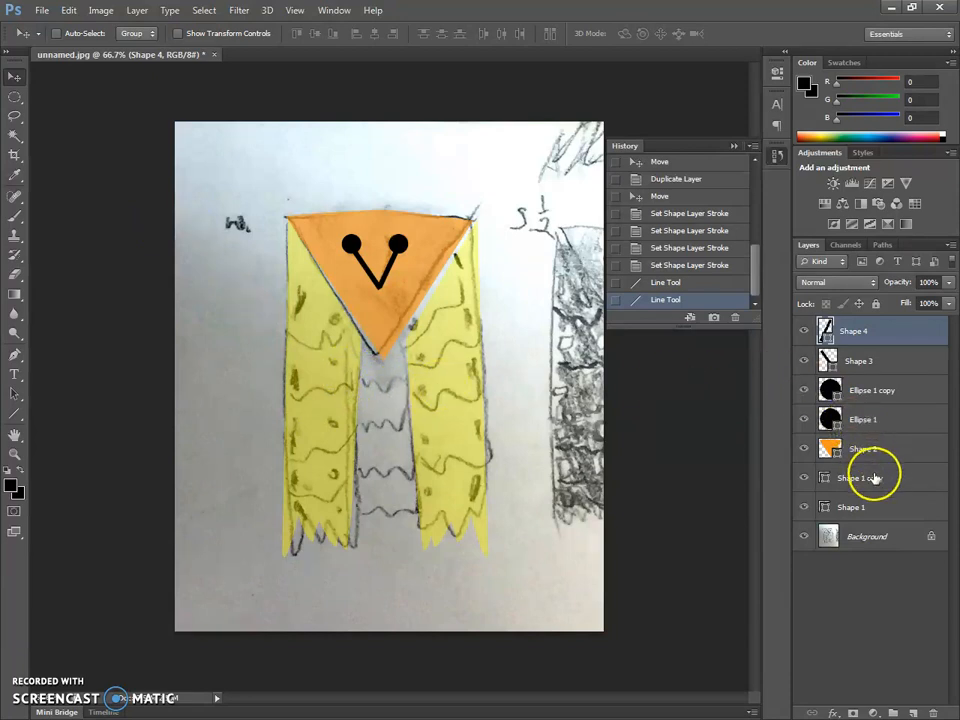
- Create a new layer directly above the background and set up the Pen tool with a light grey fill
left_click(878, 537)
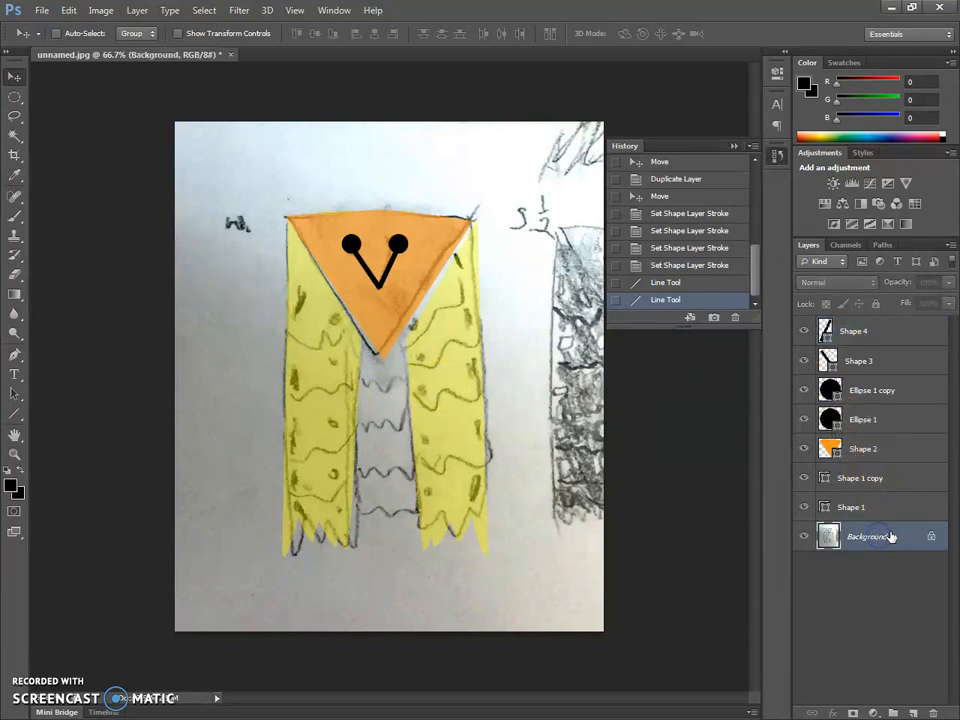
key("ctrl+shift+n")
key("Return")
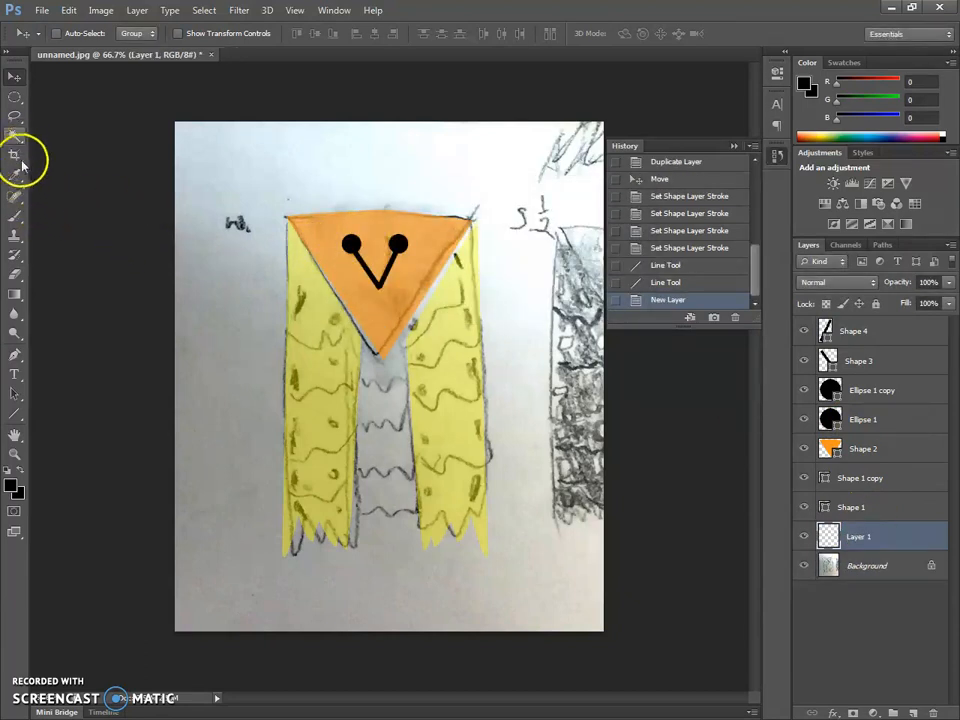
left_click(15, 355)
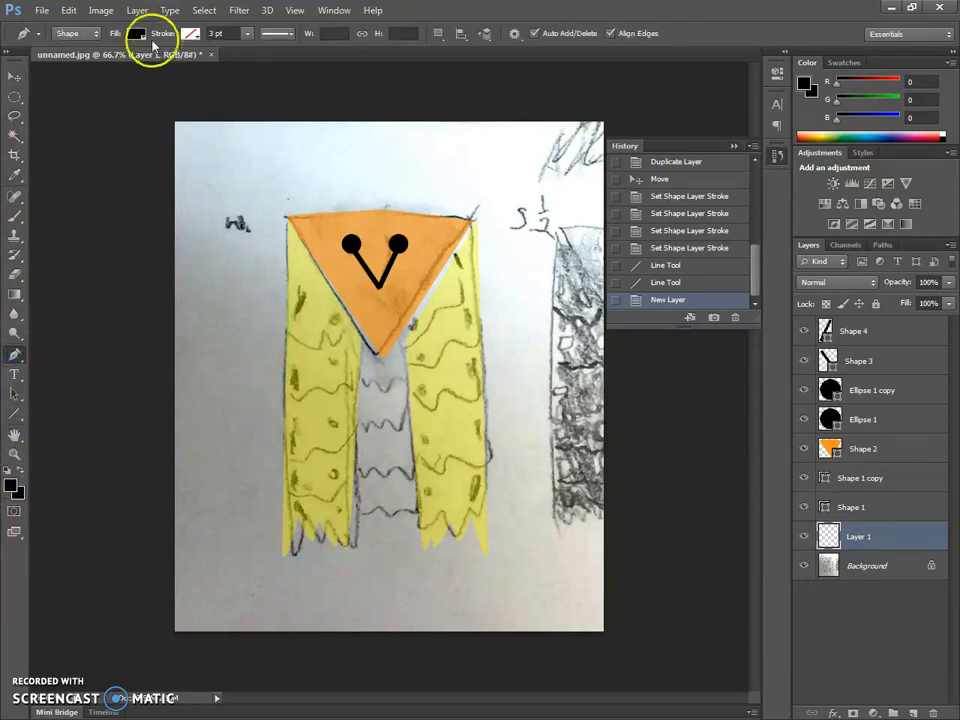
left_click(136, 34)
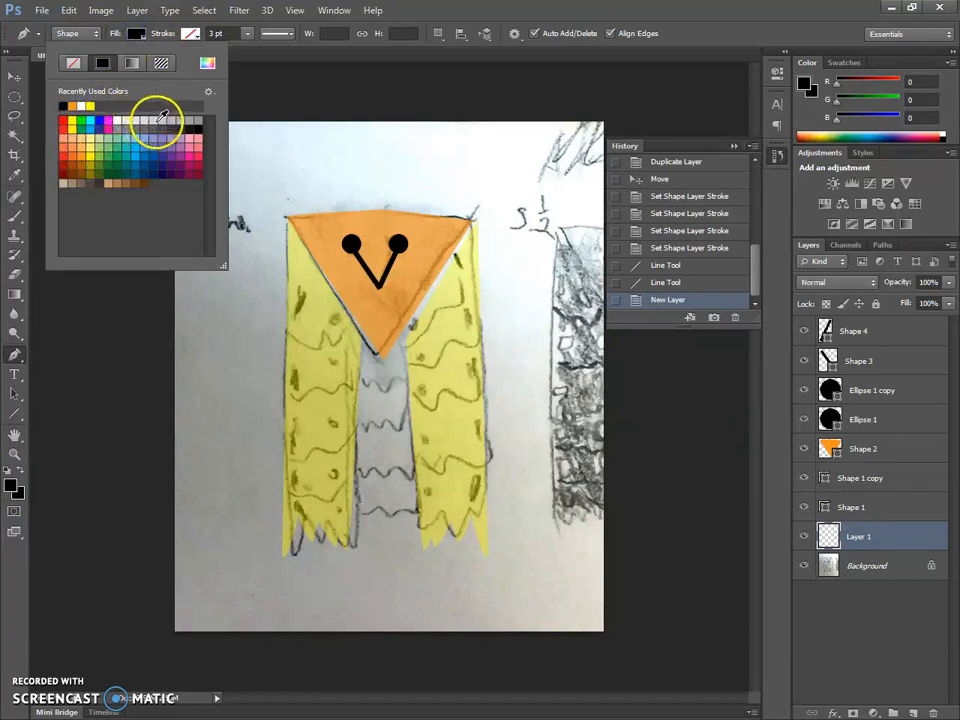
left_click(125, 120)
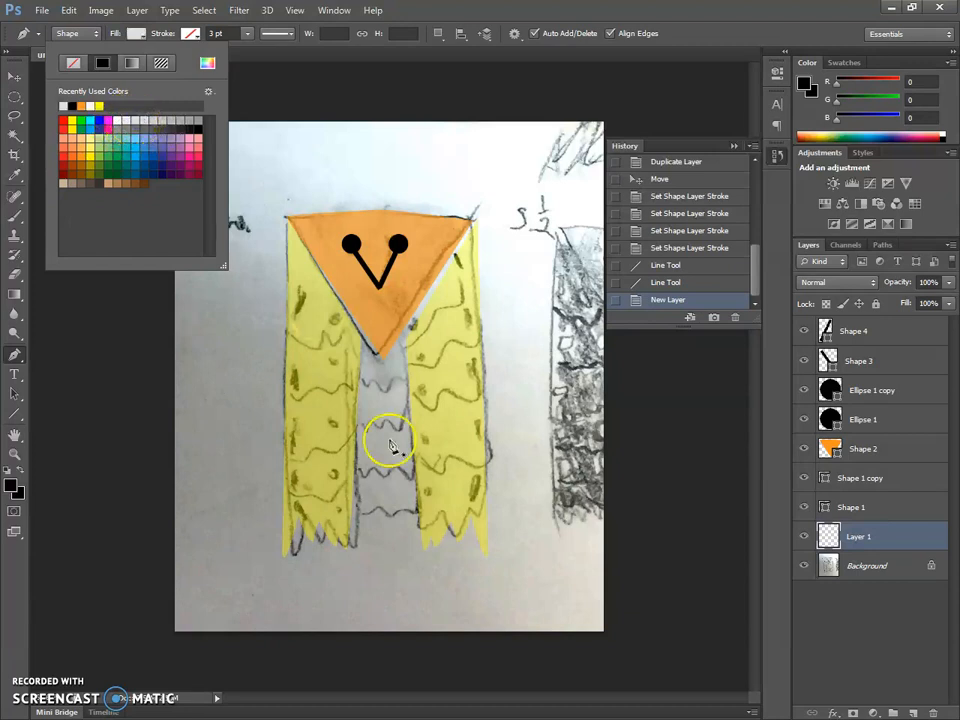
- Trace the third wavy feather line of the belly with curved anchor points, running from the left wing's inner edge to the right wing
left_click(352, 476)
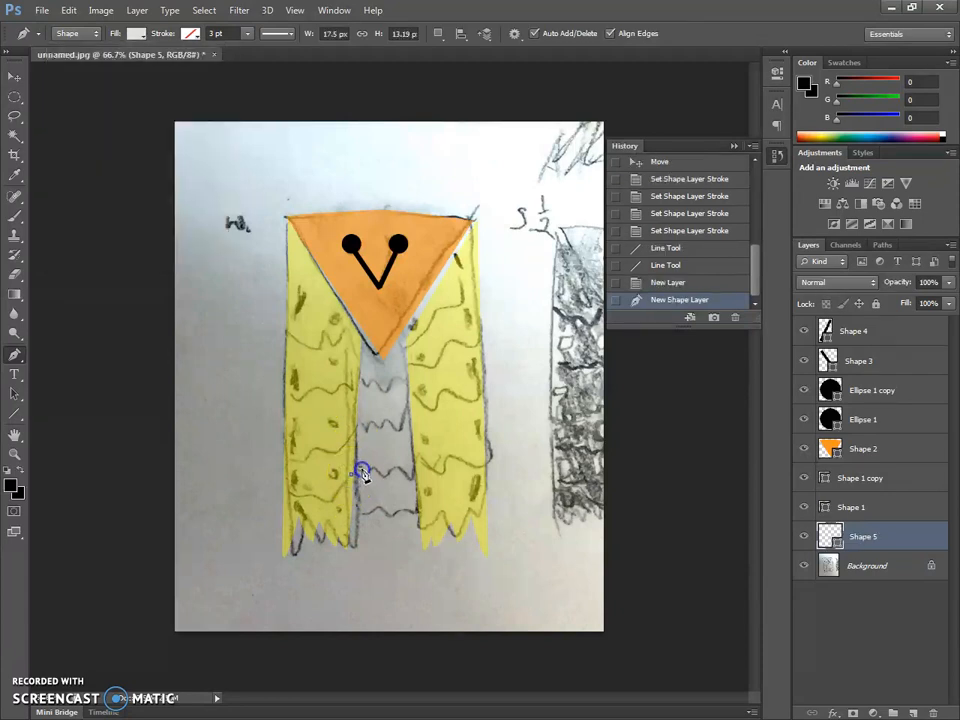
left_click(361, 476)
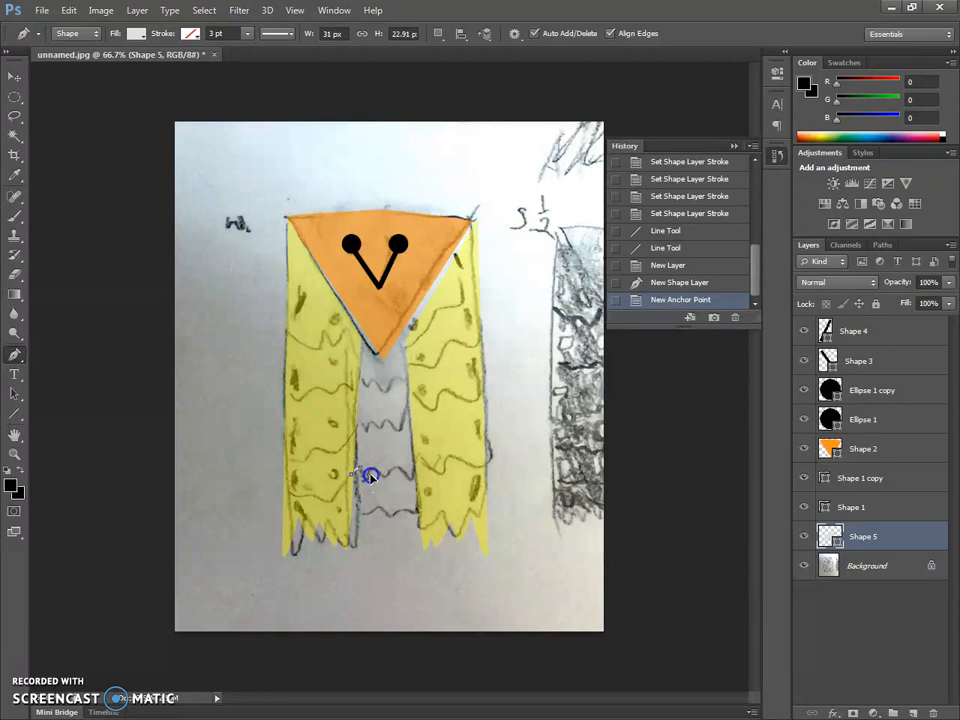
left_click(373, 479)
key("ctrl+plus")
key("ctrl+plus")
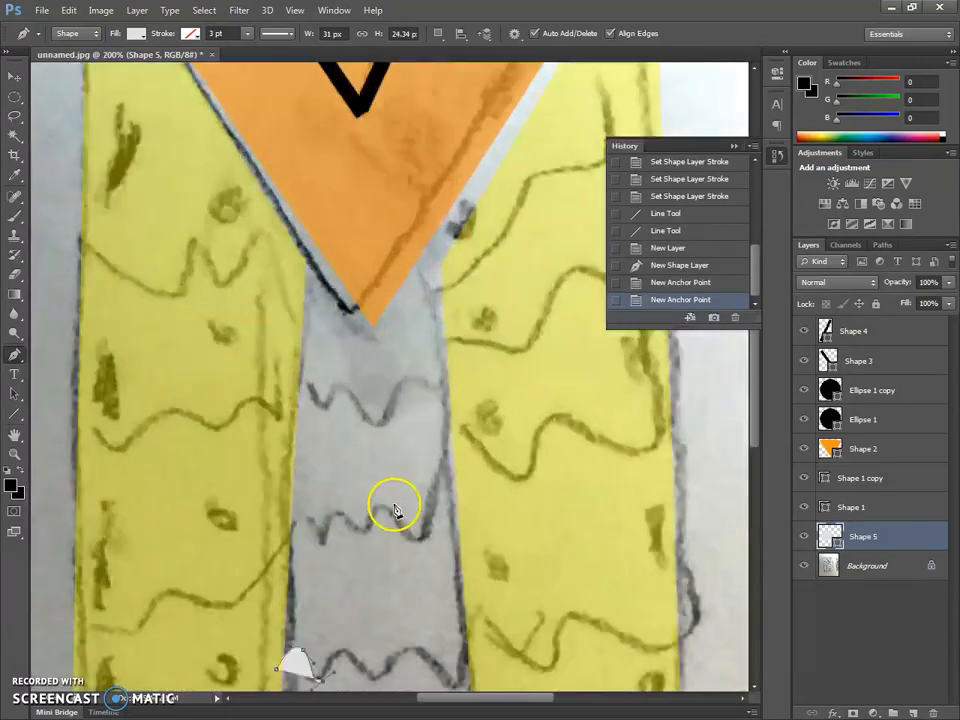
scroll(391, 510, "down", 2)
scroll(388, 511, "down", 1)
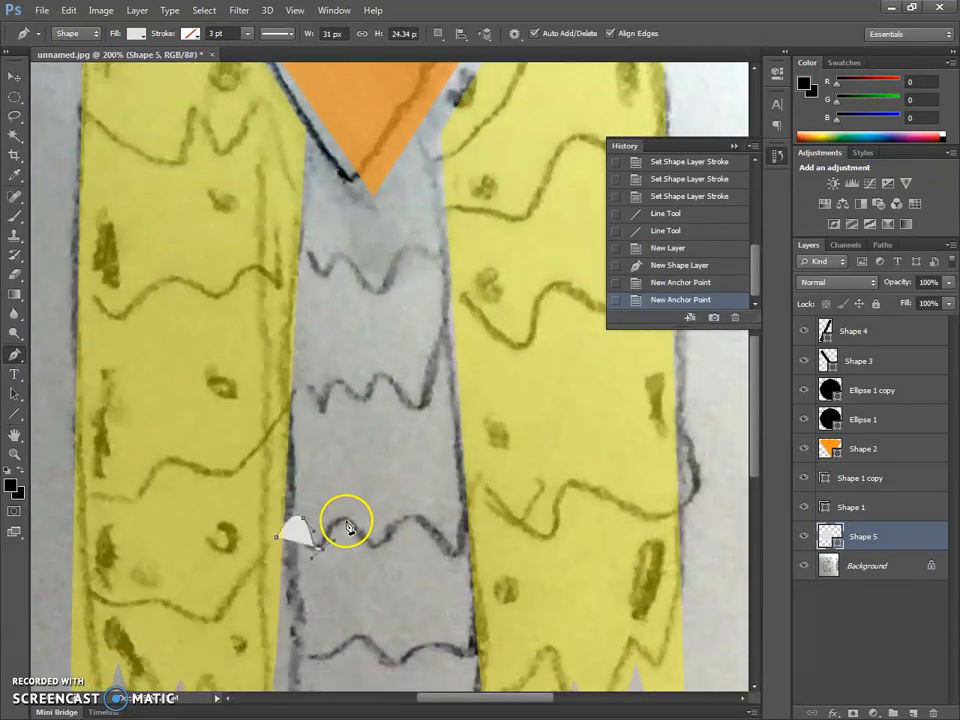
left_click(362, 532)
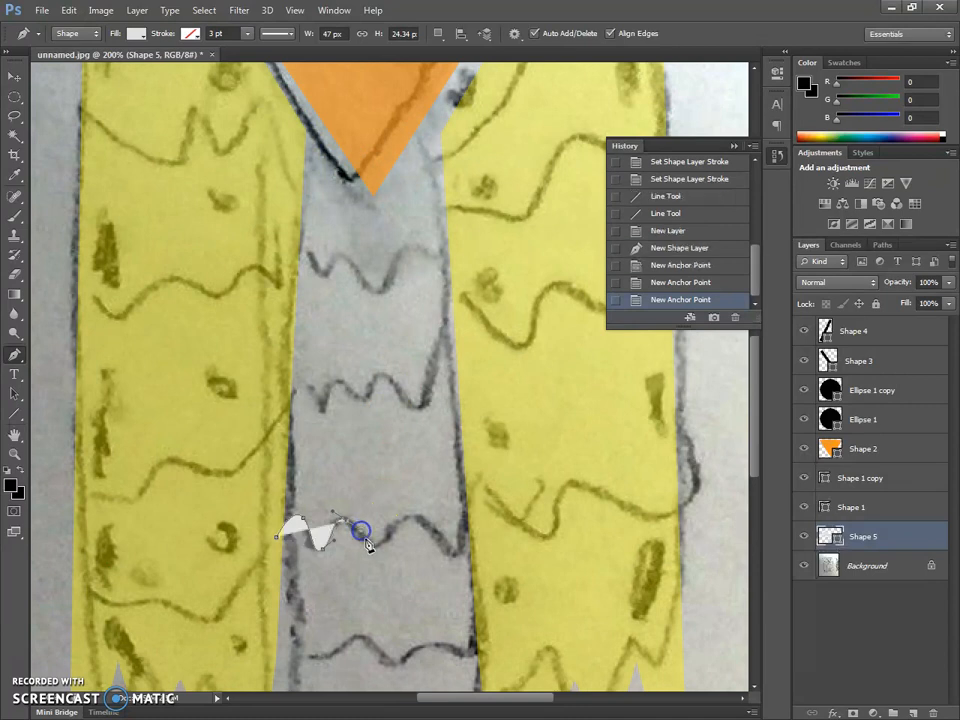
left_click_drag(372, 545, 418, 524)
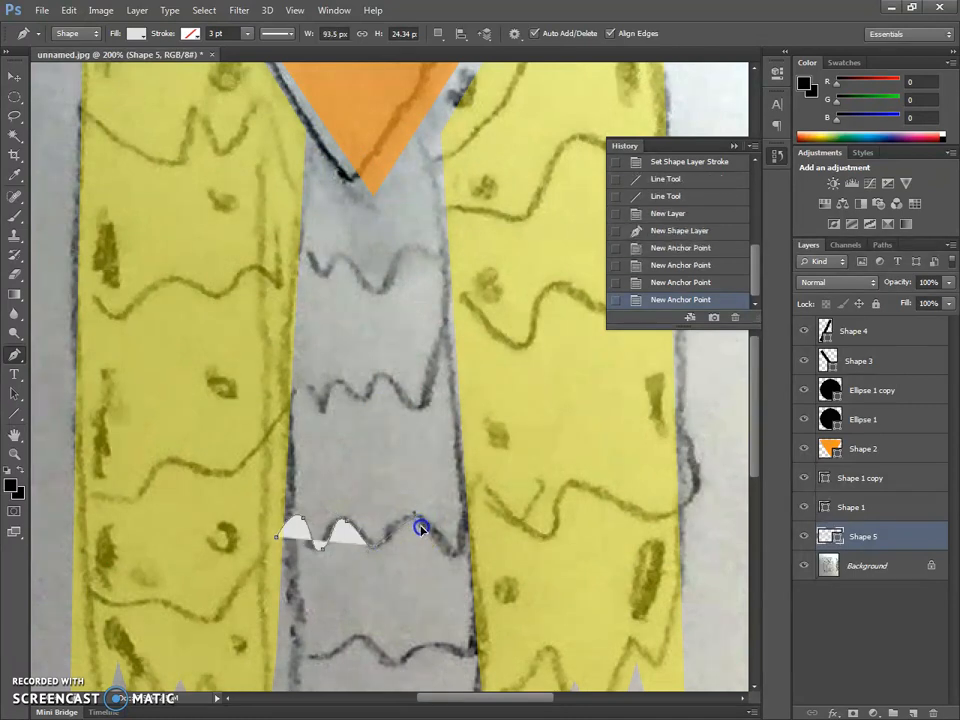
left_click(424, 534)
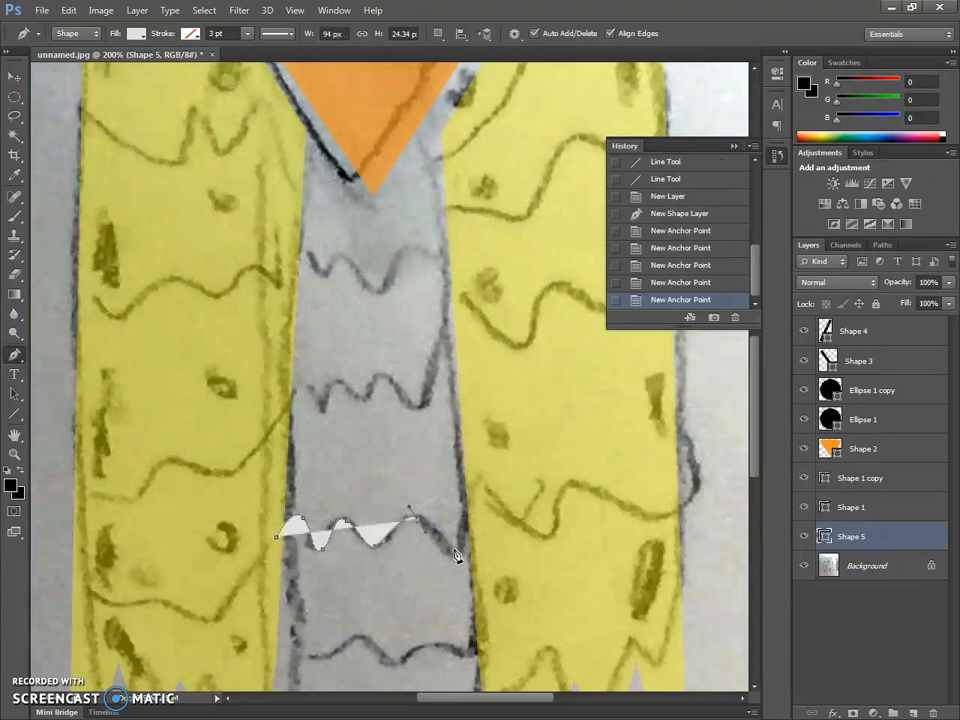
left_click_drag(461, 553, 480, 510)
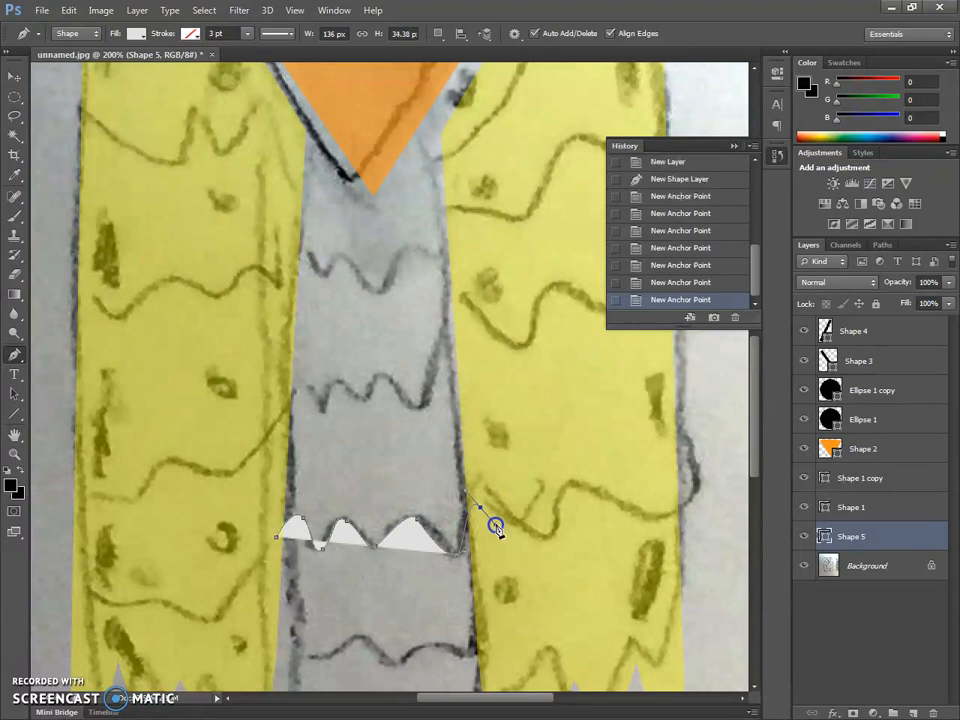
left_click(490, 517)
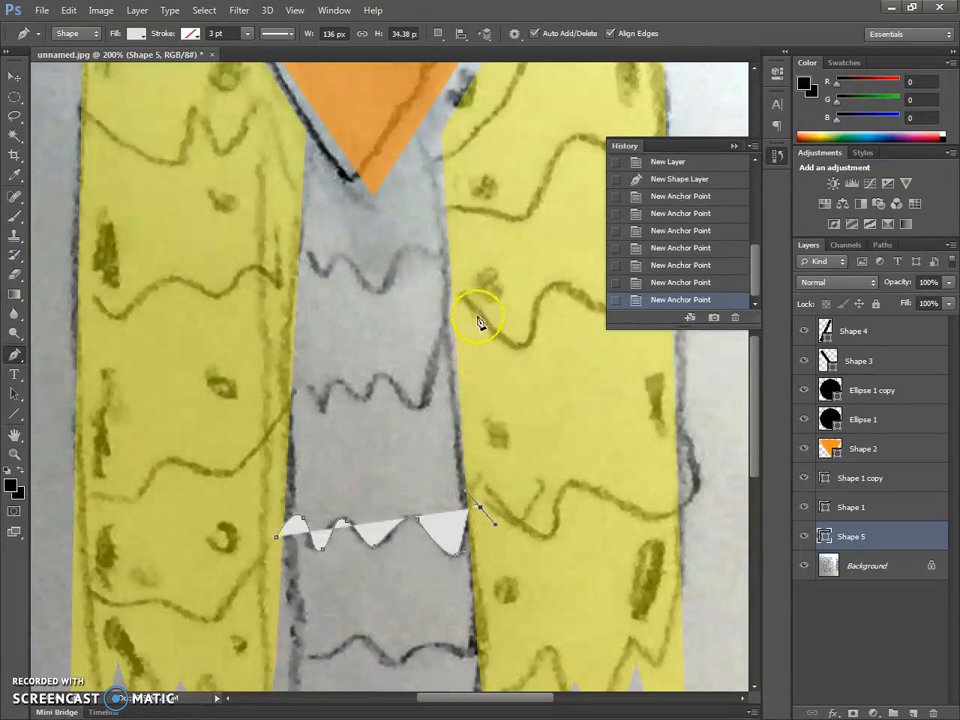
left_click(480, 508)
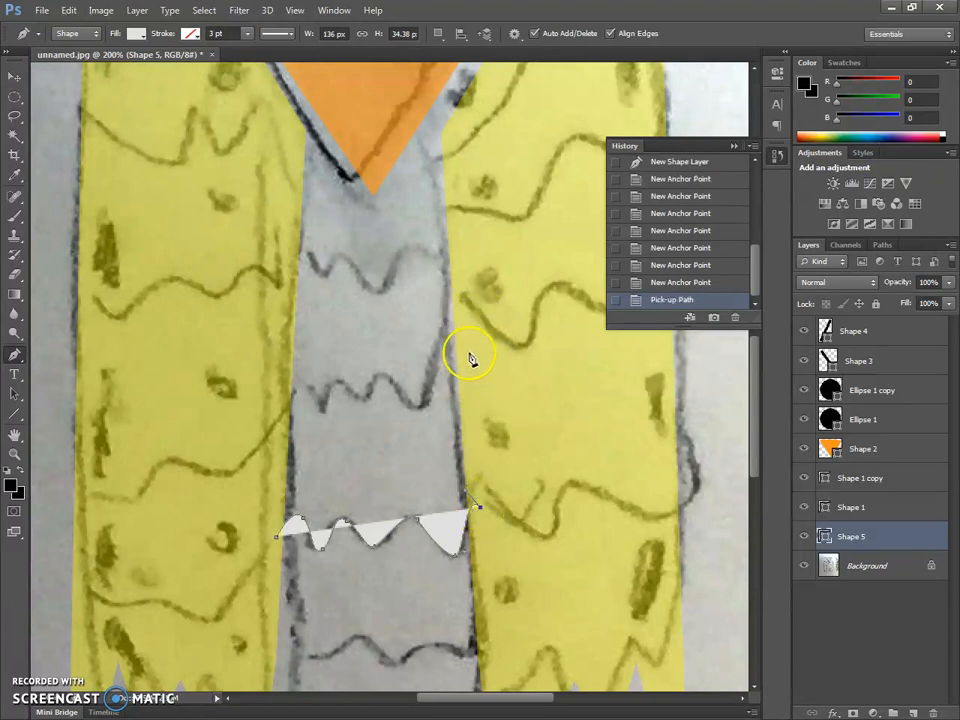
- Close the belly feather shape with straight sides and a straight upper edge, making it about 147 px wide and 177 px high
left_click(464, 300)
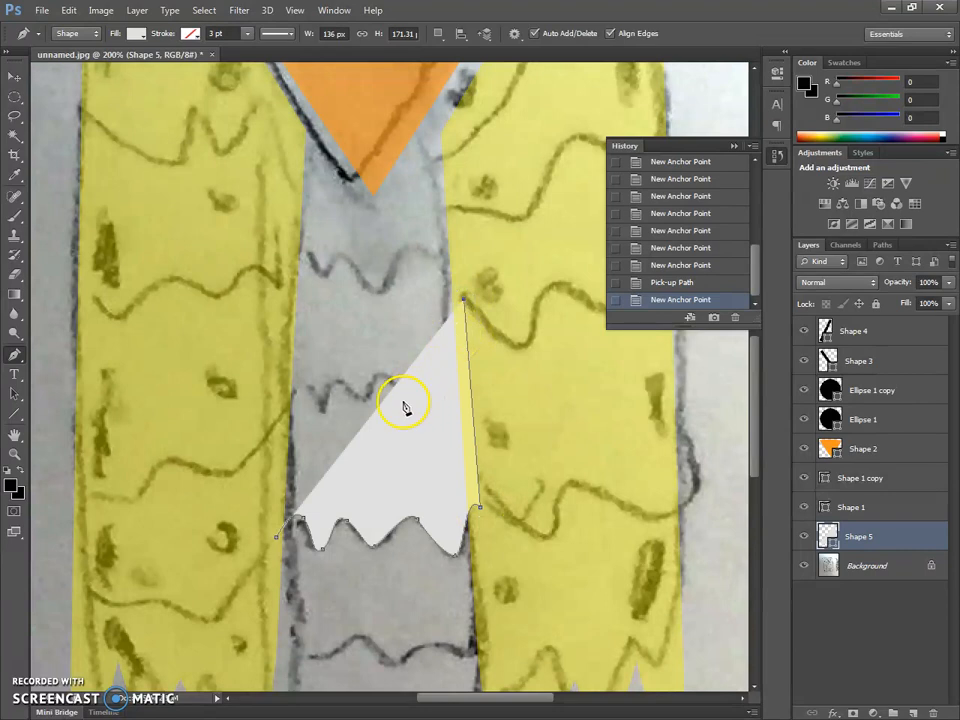
left_click(260, 291)
left_click(279, 539)
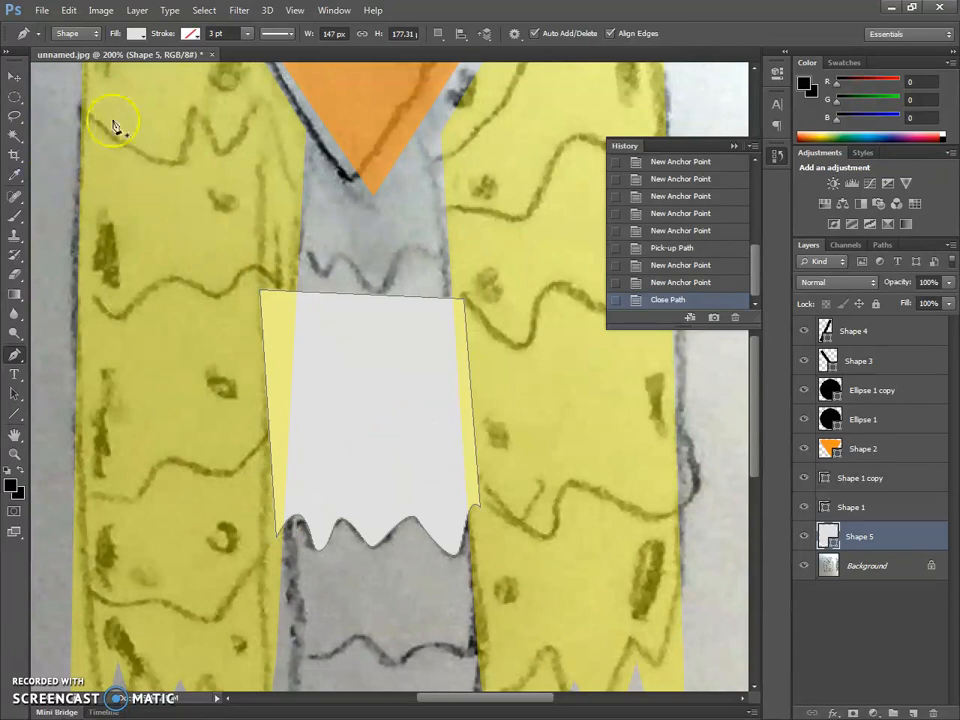
- Try a black 3 pt stroke on the belly feather shape and inspect its fill color
left_click(189, 34)
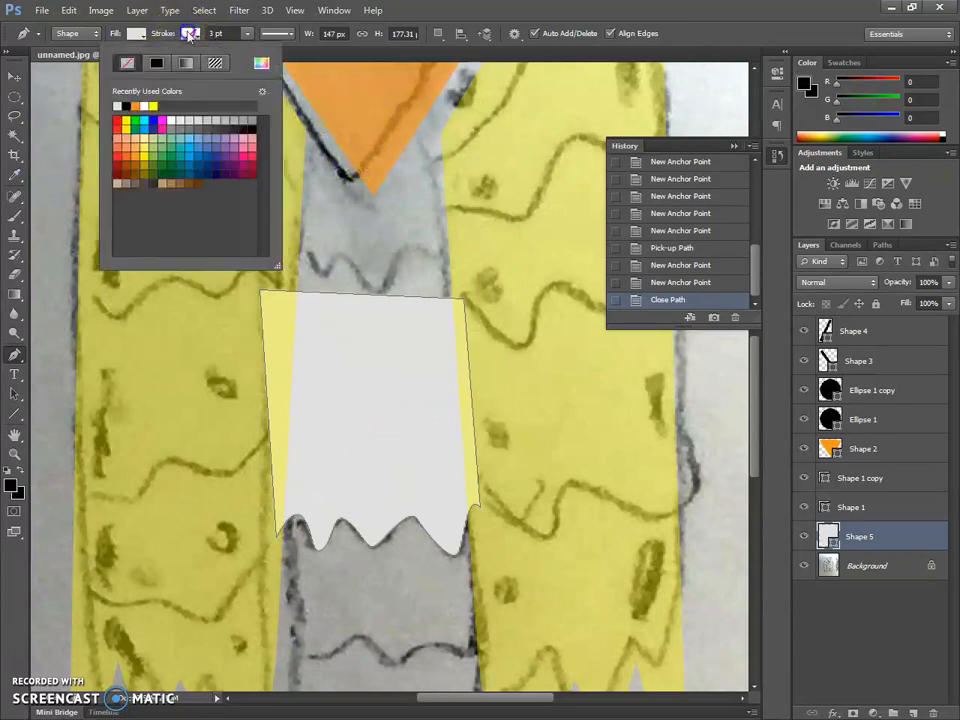
left_click(127, 103)
left_click(14, 76)
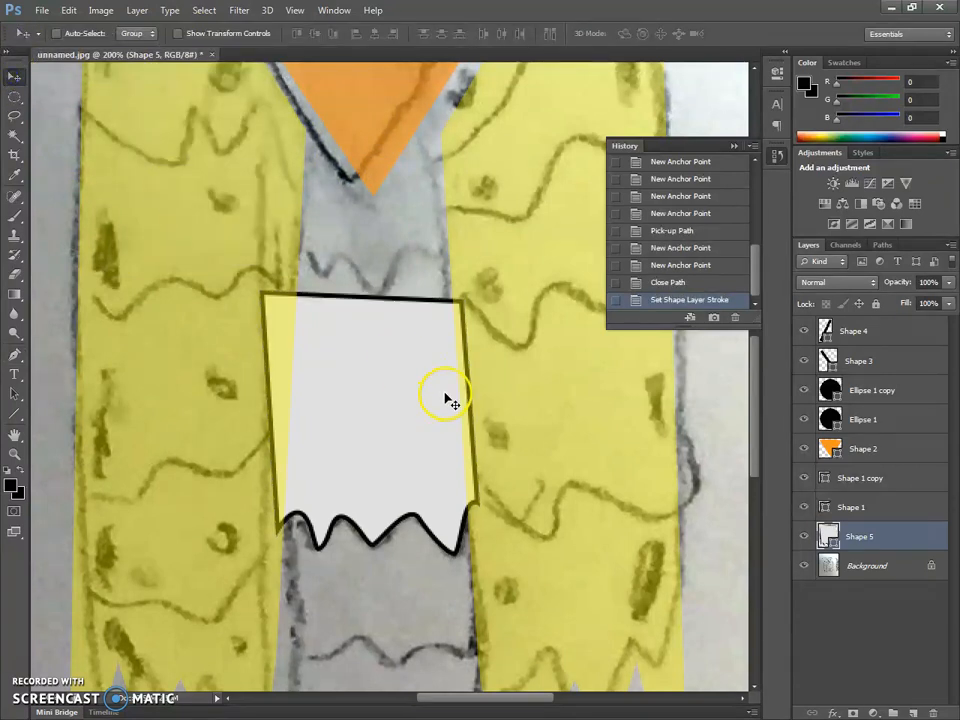
key("ctrl+minus")
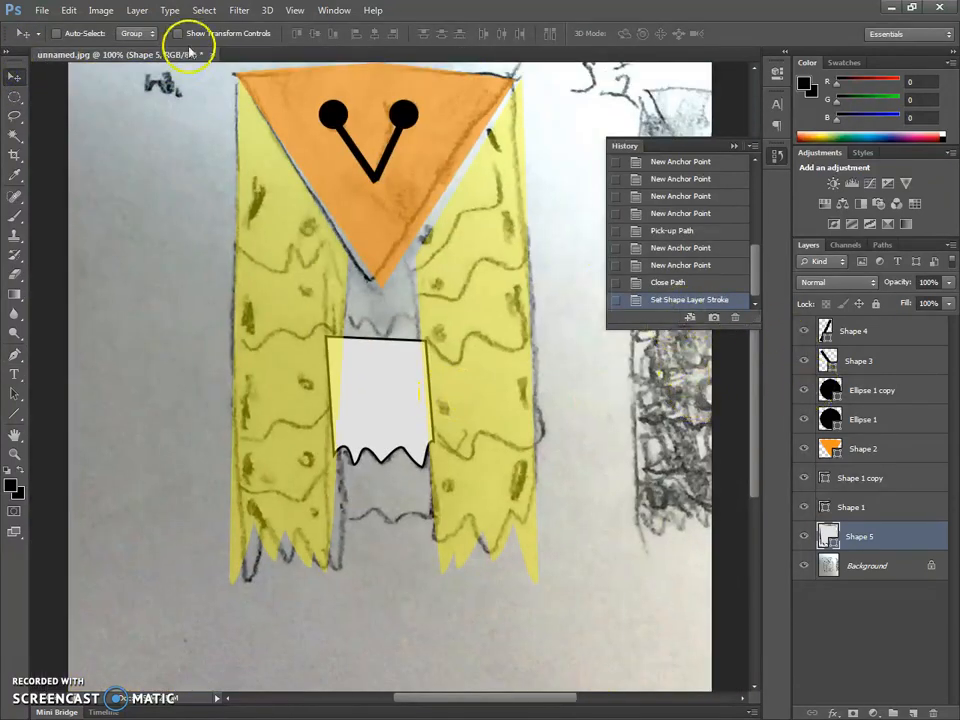
double_click(830, 537)
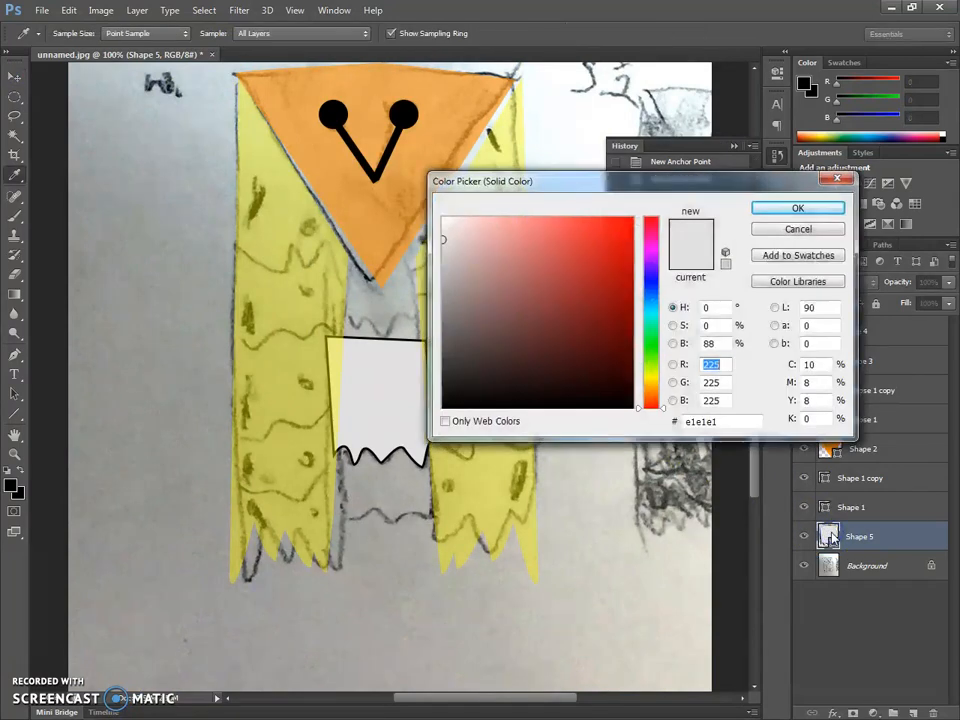
left_click(806, 229)
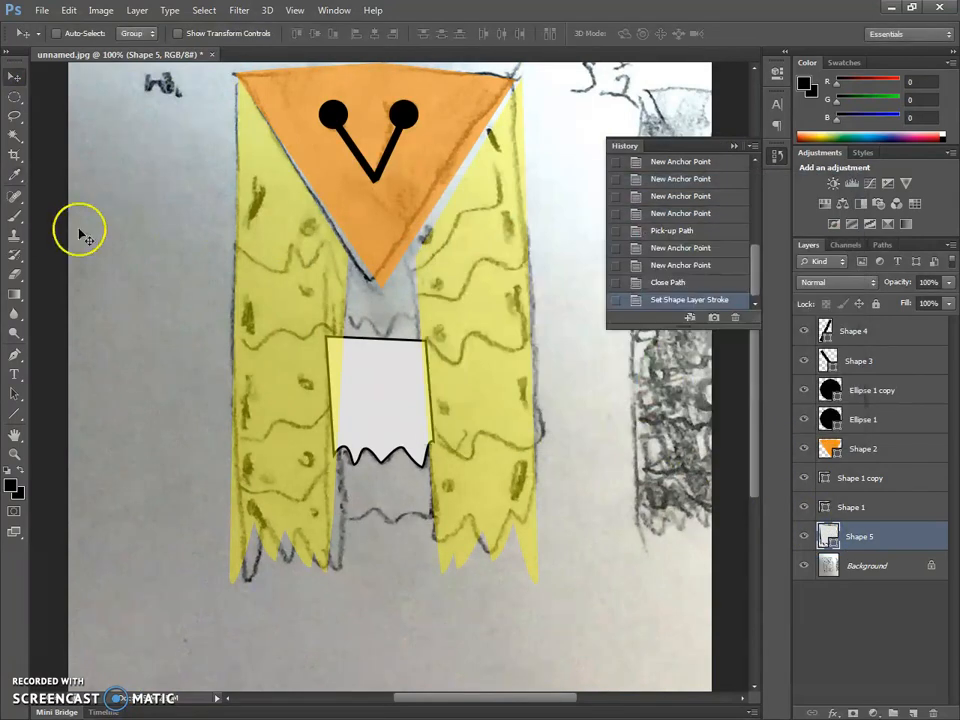
- Set the belly feather shape's stroke to the light grey of its fill and move it down onto the lowest sketched feather row
left_click(13, 354)
left_click(138, 33)
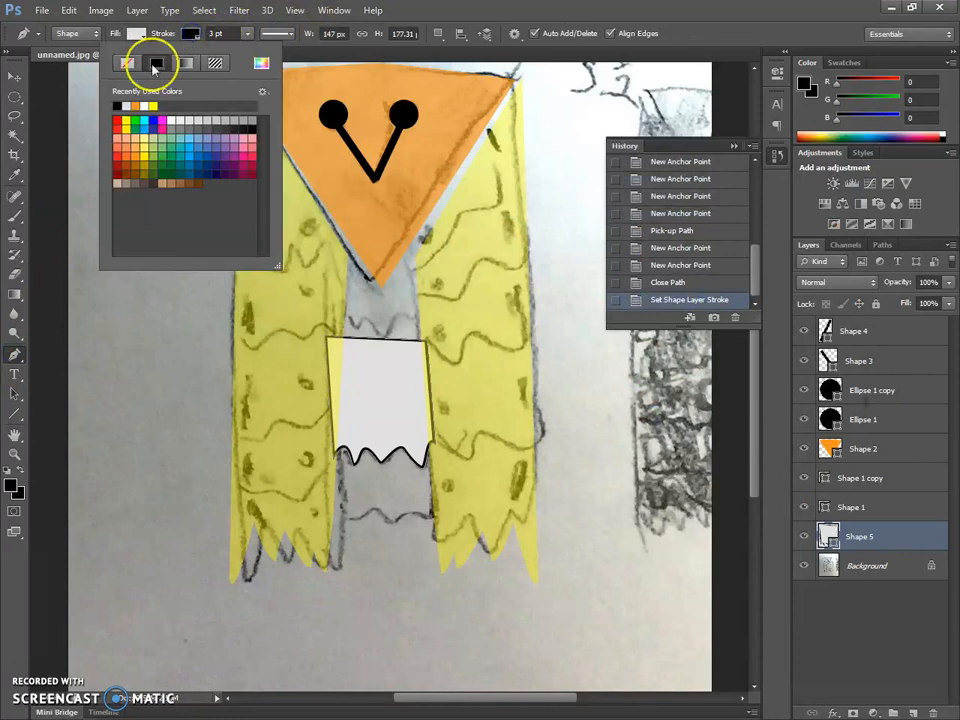
left_click(128, 104)
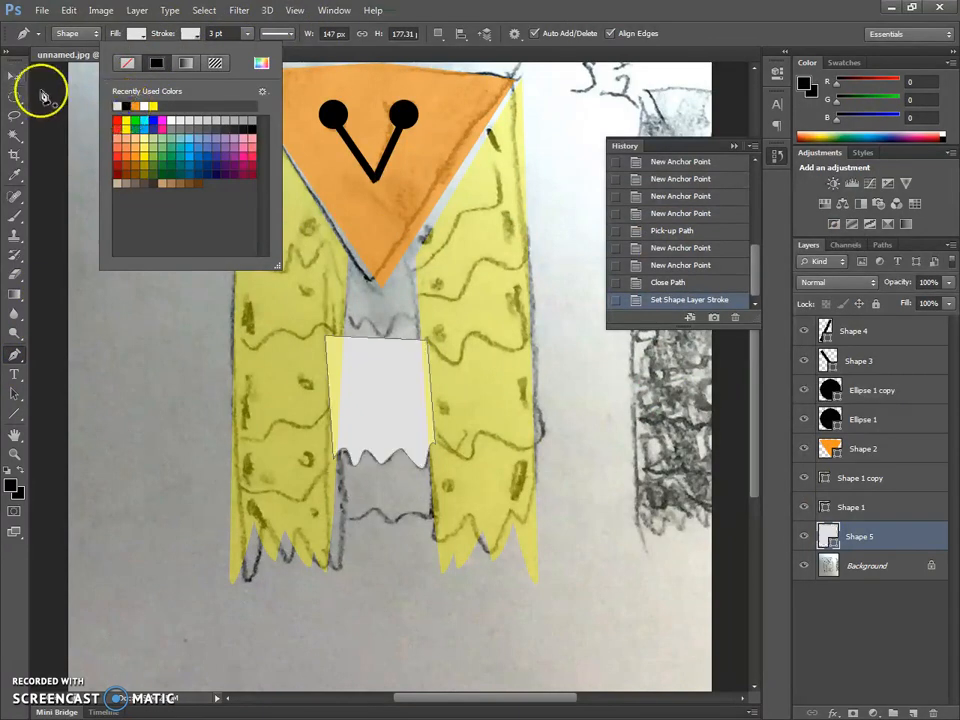
left_click(15, 77)
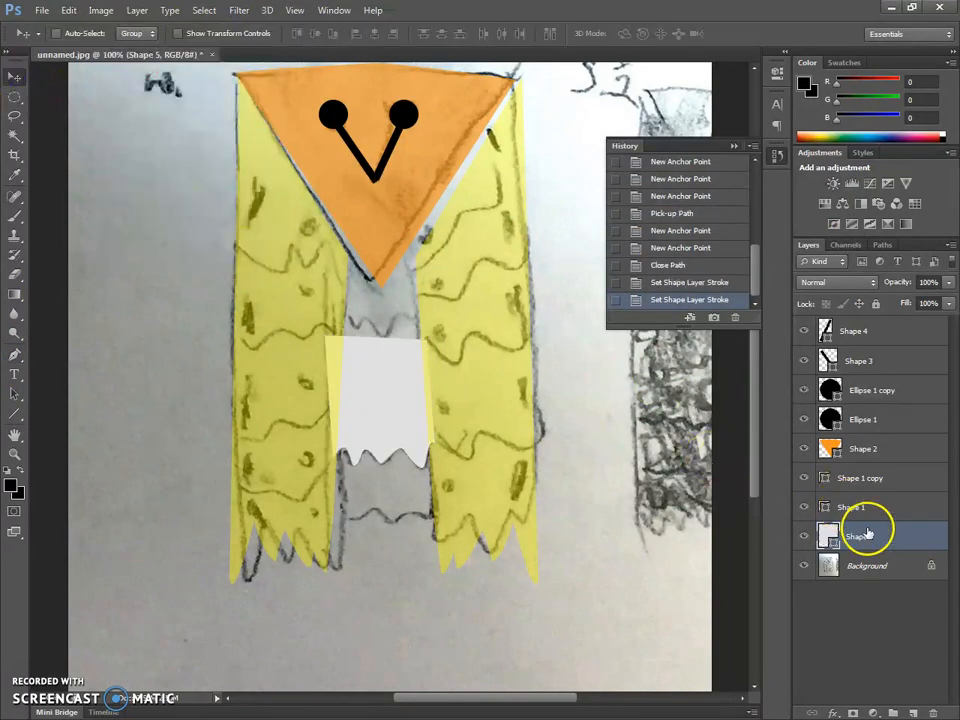
left_click_drag(376, 380, 381, 440)
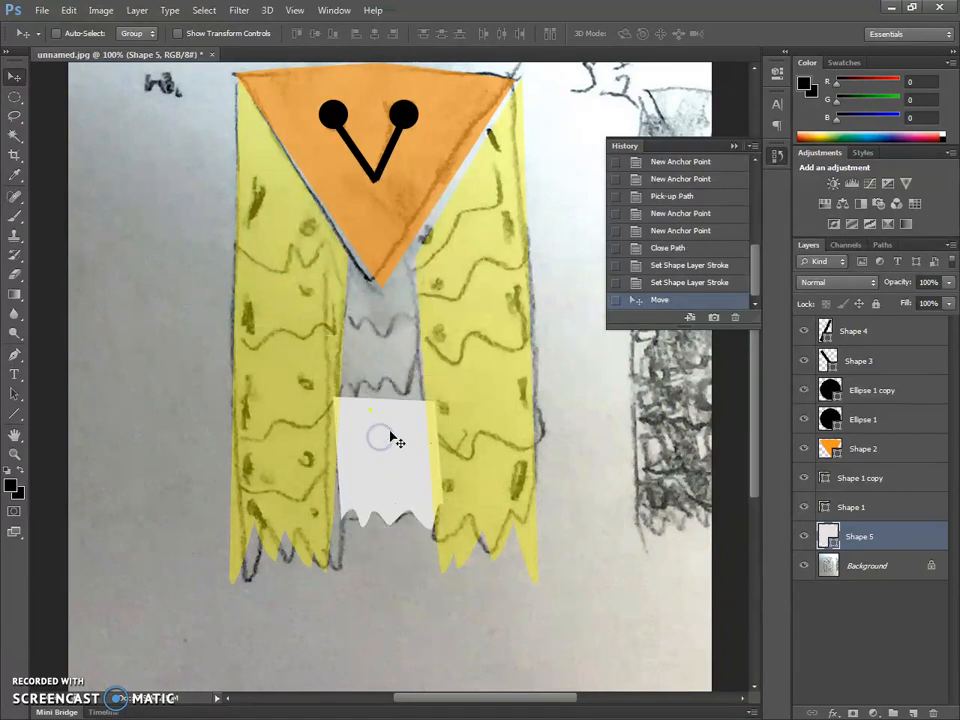
- Widen the belly feather shape by stretching its left side outward to about 167 px wide, and nudge it slightly right
key("ctrl+t")
left_click_drag(332, 463, 322, 465)
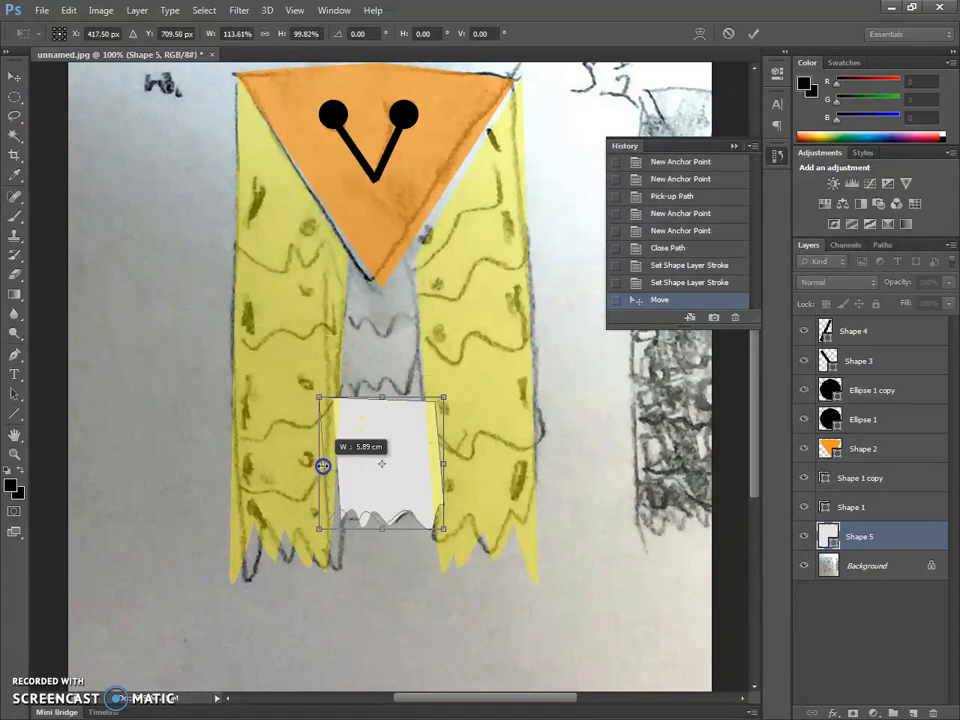
double_click(411, 476)
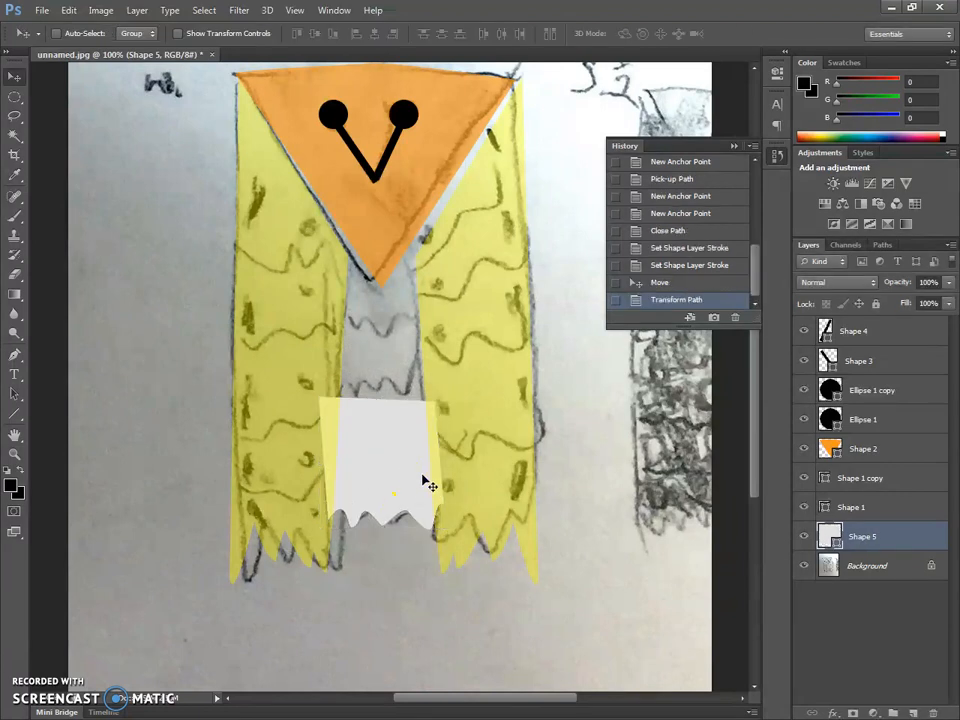
key("Right")
- Lower the belly feather shape's opacity to 54% and place a duplicate of it over the next sketched feather row above
left_click(946, 282)
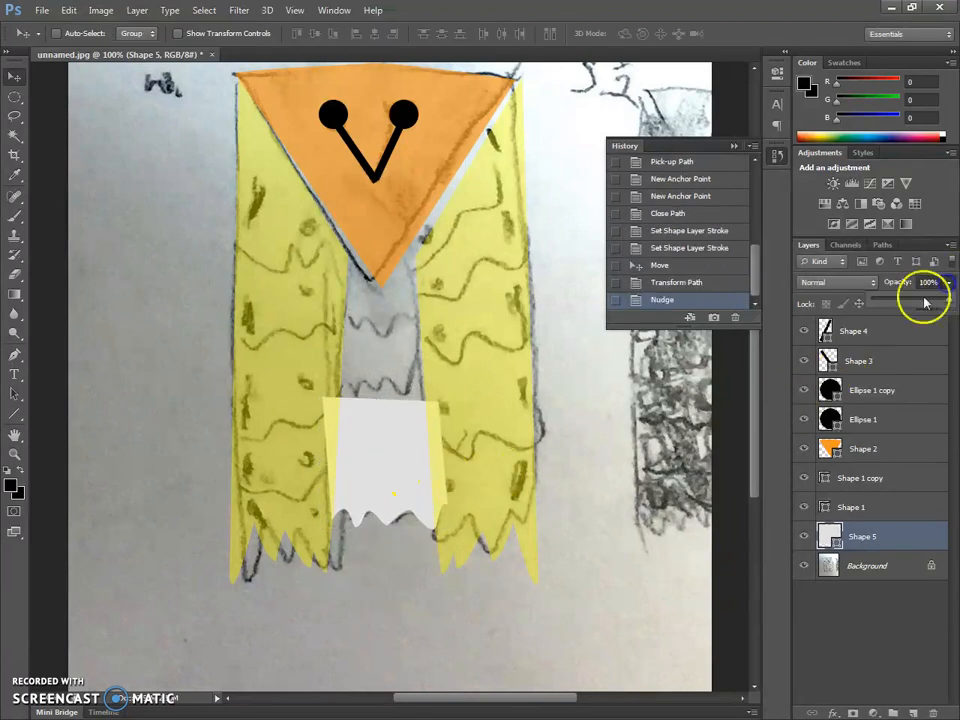
left_click_drag(924, 302, 914, 302)
right_click(911, 542)
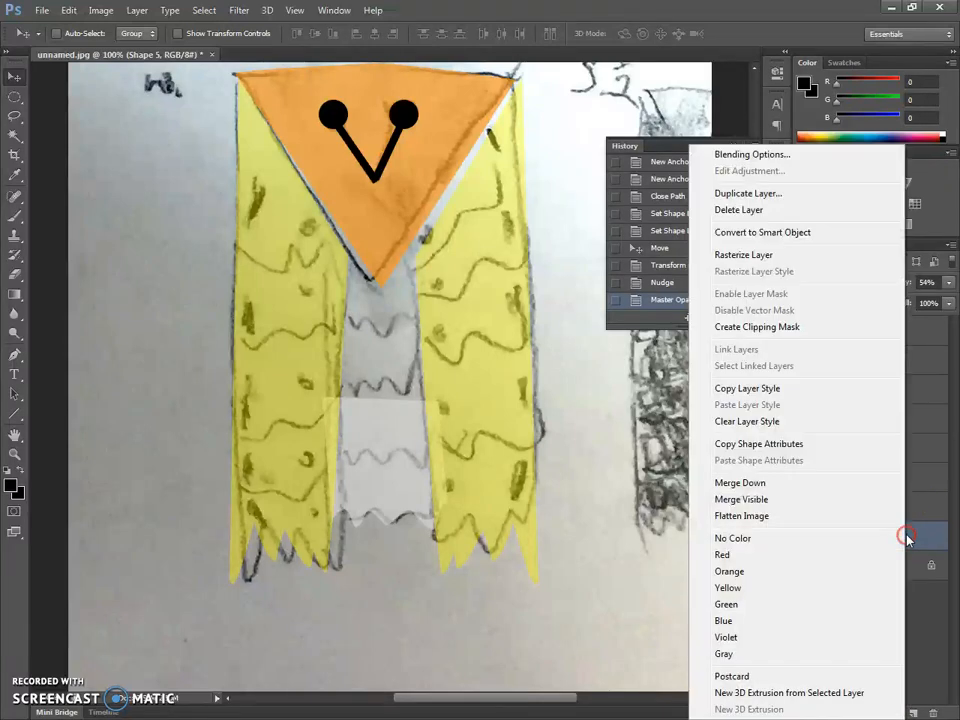
left_click(793, 198)
left_click(606, 216)
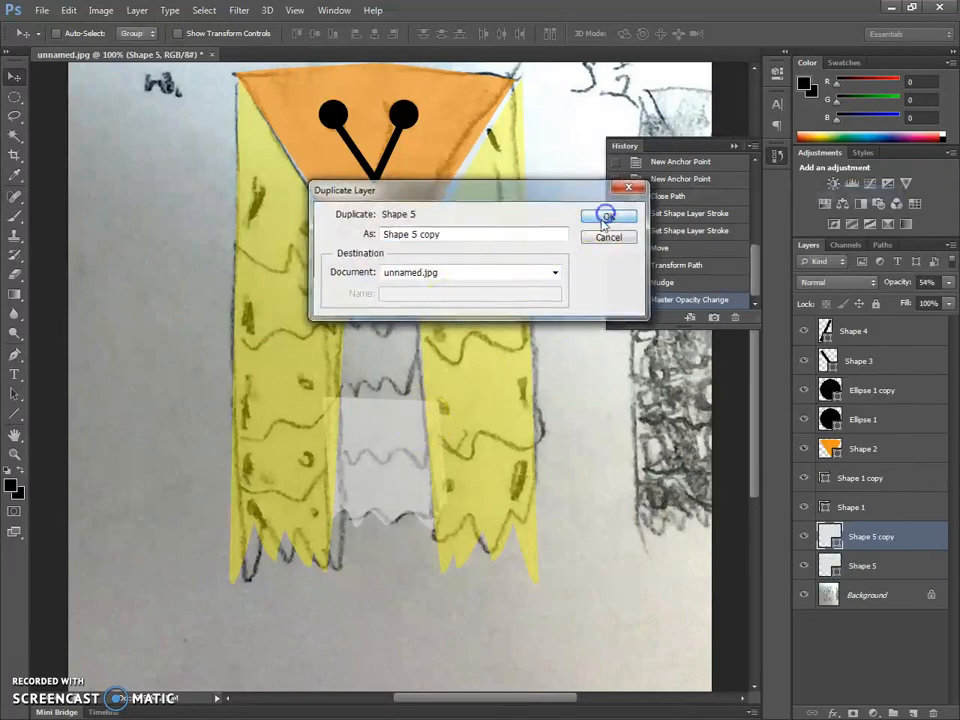
left_click_drag(360, 446, 369, 389)
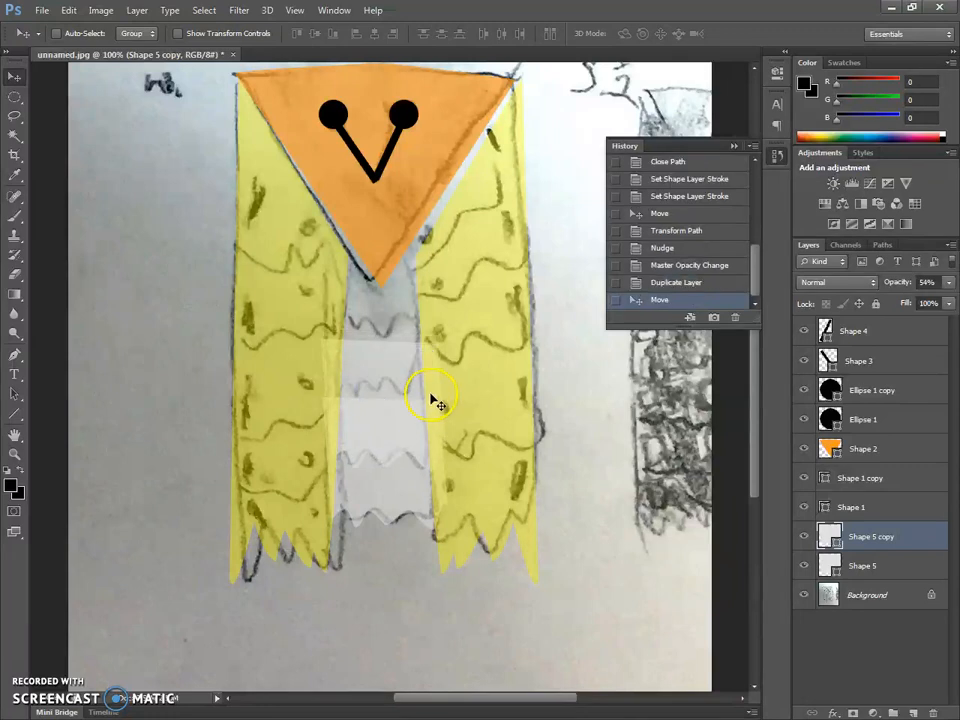
- Duplicate the Shape 5 copy layer and align the duplicate with the second sketched feather row from the top
right_click(880, 534)
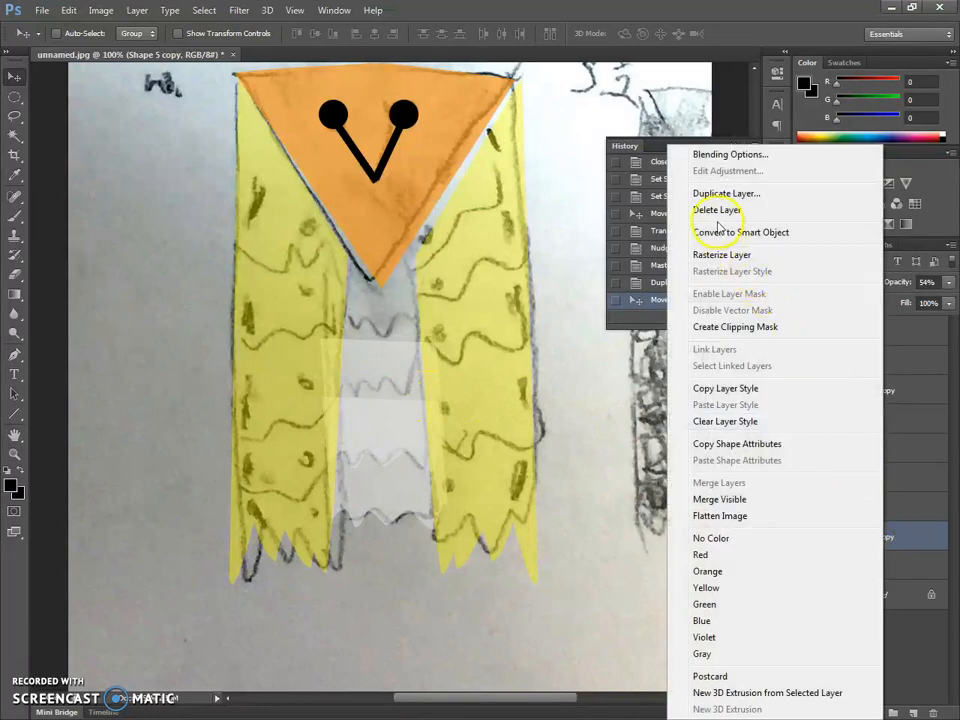
left_click(726, 193)
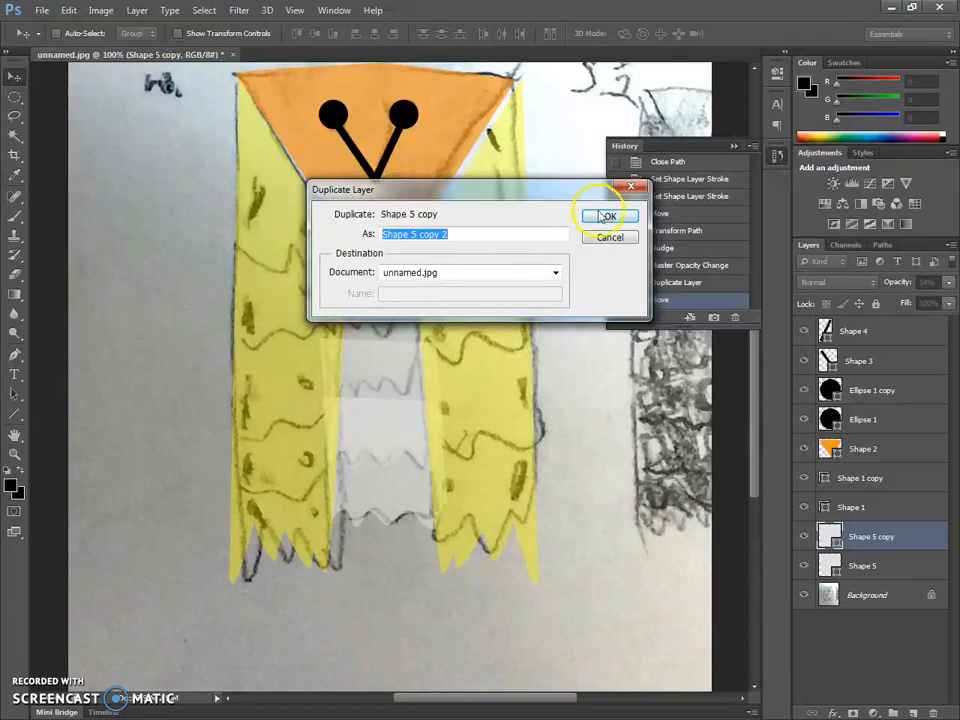
left_click(603, 217)
left_click_drag(390, 426, 378, 358)
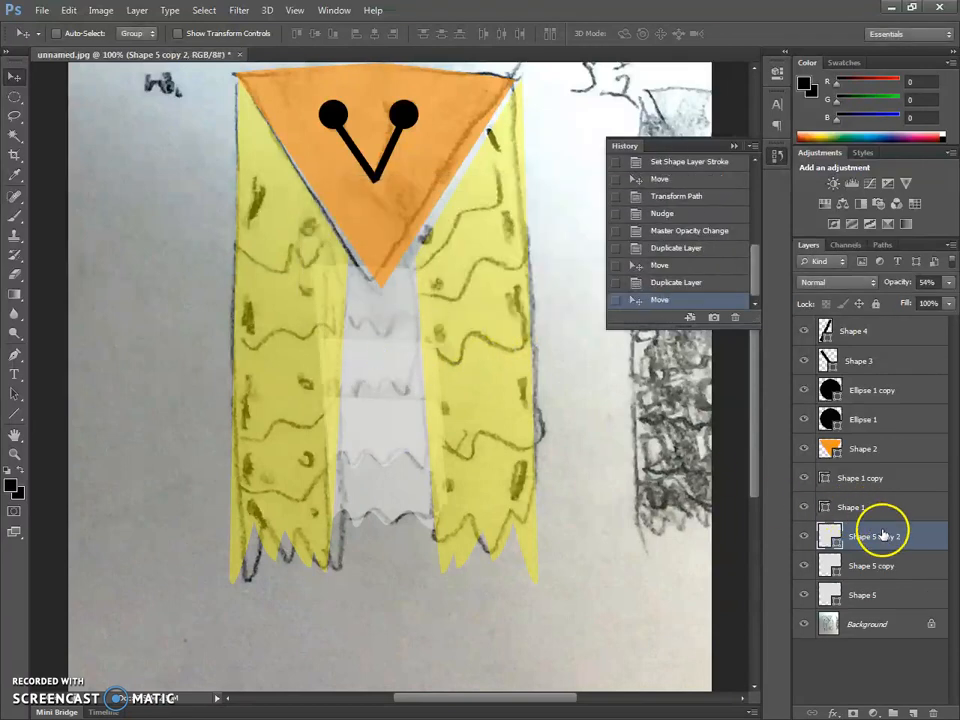
- Duplicate the Shape 5 copy 2 layer and move the duplicate up to the topmost feather row beneath the orange head
right_click(882, 530)
left_click(748, 198)
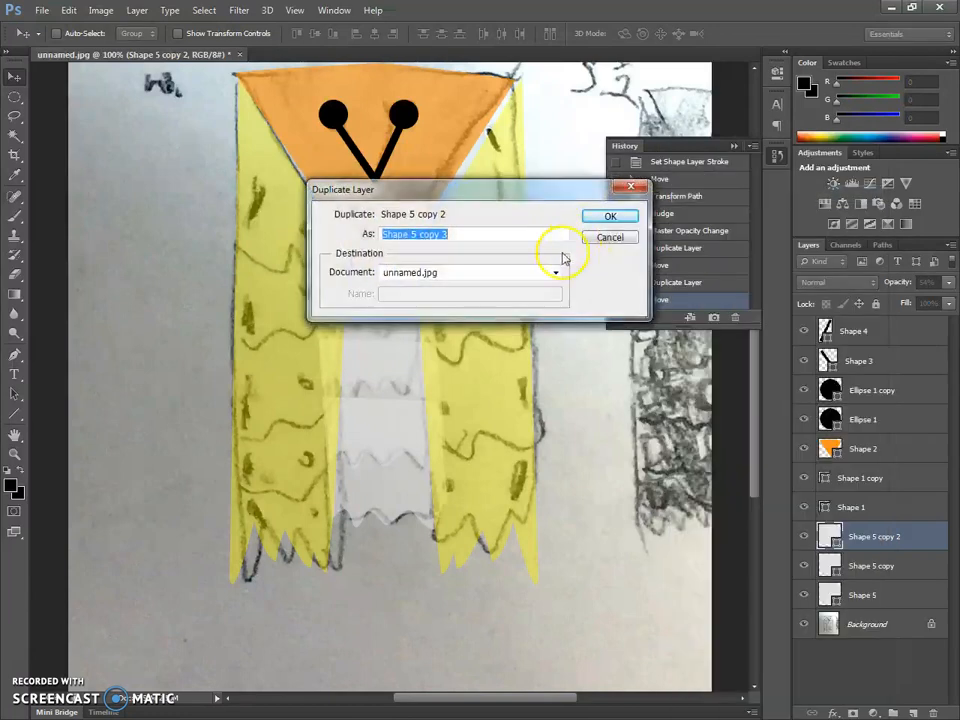
left_click(590, 218)
left_click_drag(386, 354, 393, 302)
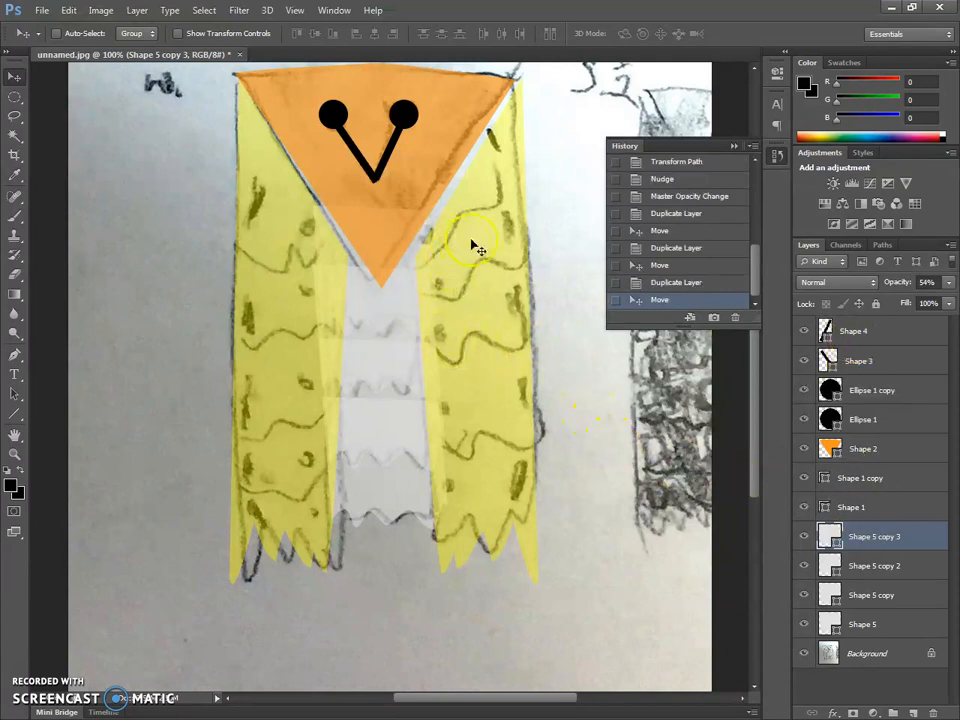
- Restore the opacity of all four belly feather shapes to 100%
scroll(482, 330, "up", 1)
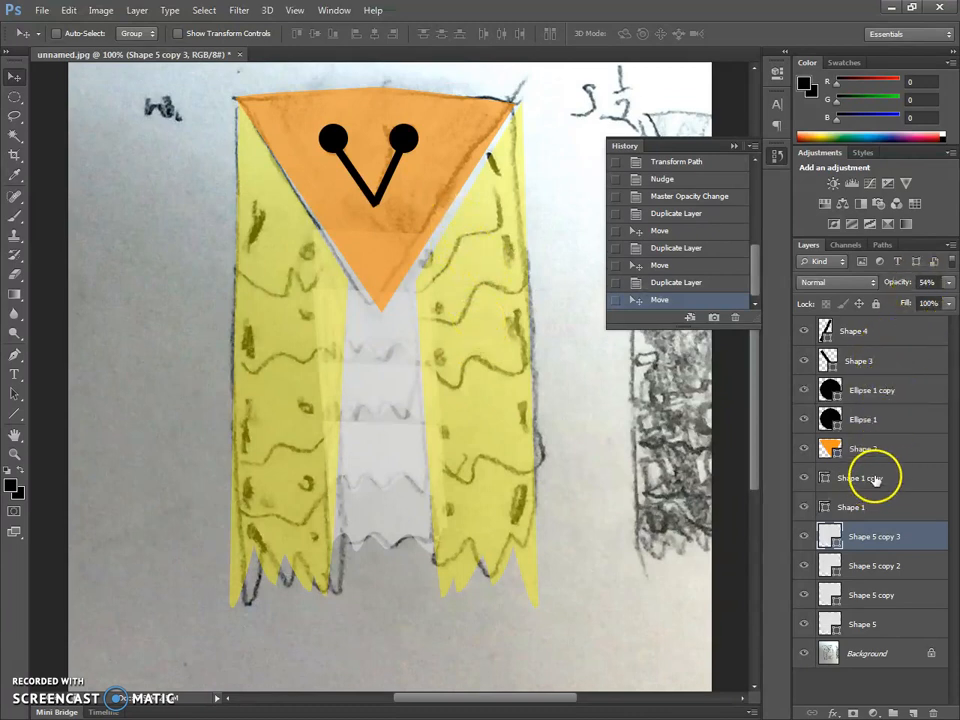
left_click(948, 282)
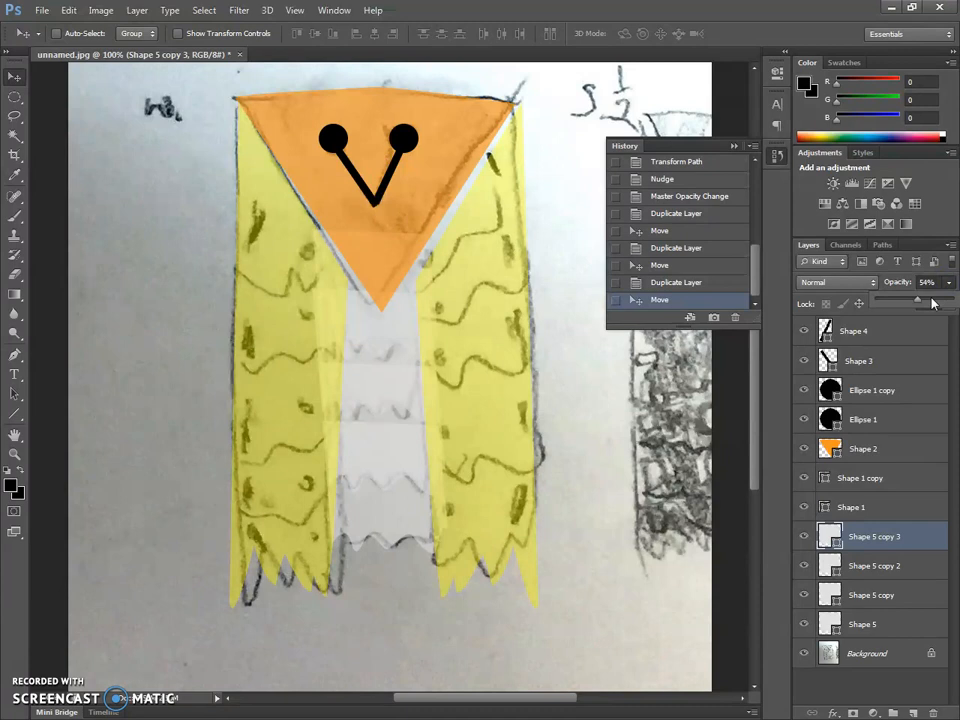
left_click(881, 495)
left_click(819, 566)
left_click(948, 282)
left_click_drag(955, 314, 948, 300)
left_click(907, 593)
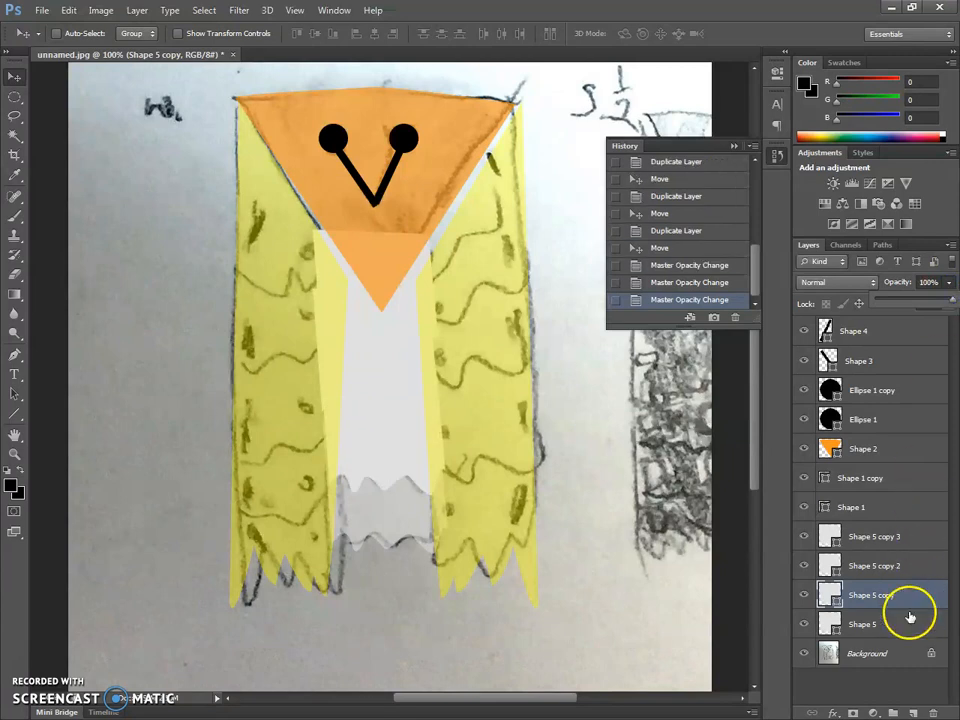
left_click(905, 624)
left_click(948, 282)
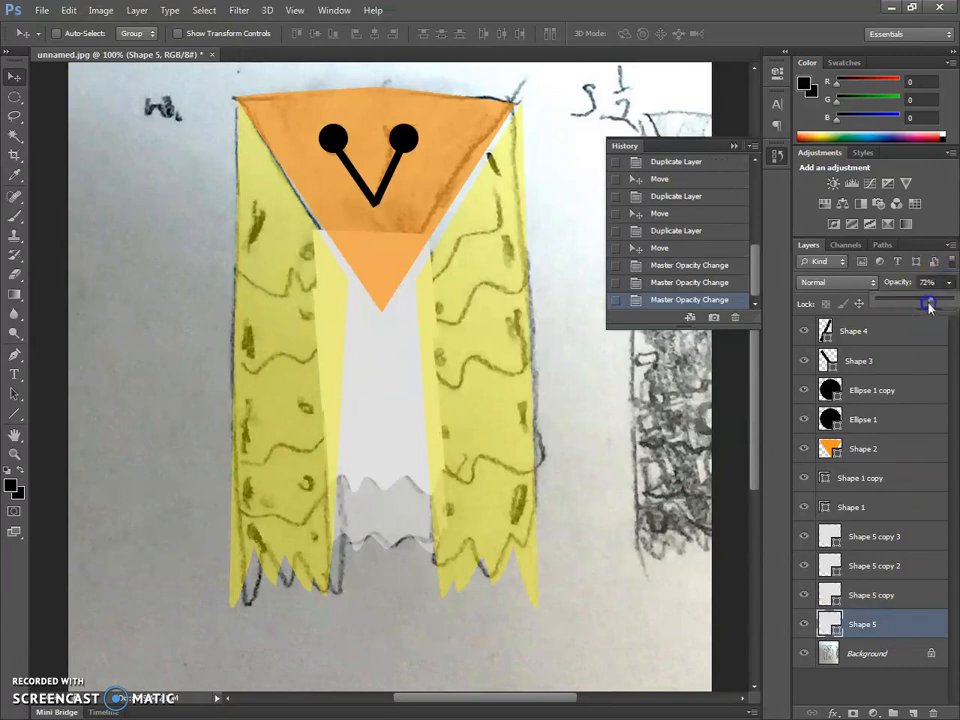
left_click_drag(930, 298, 952, 298)
left_click(880, 625)
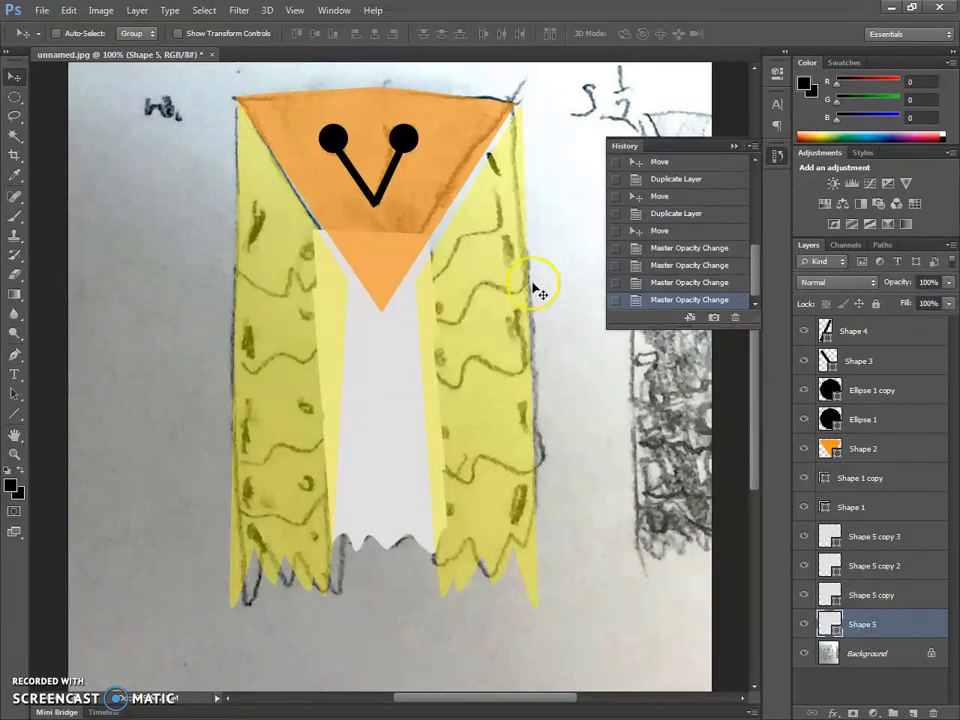
- Remove the stroke from the lowest belly feather shape and fill it with dark grey
left_click(14, 357)
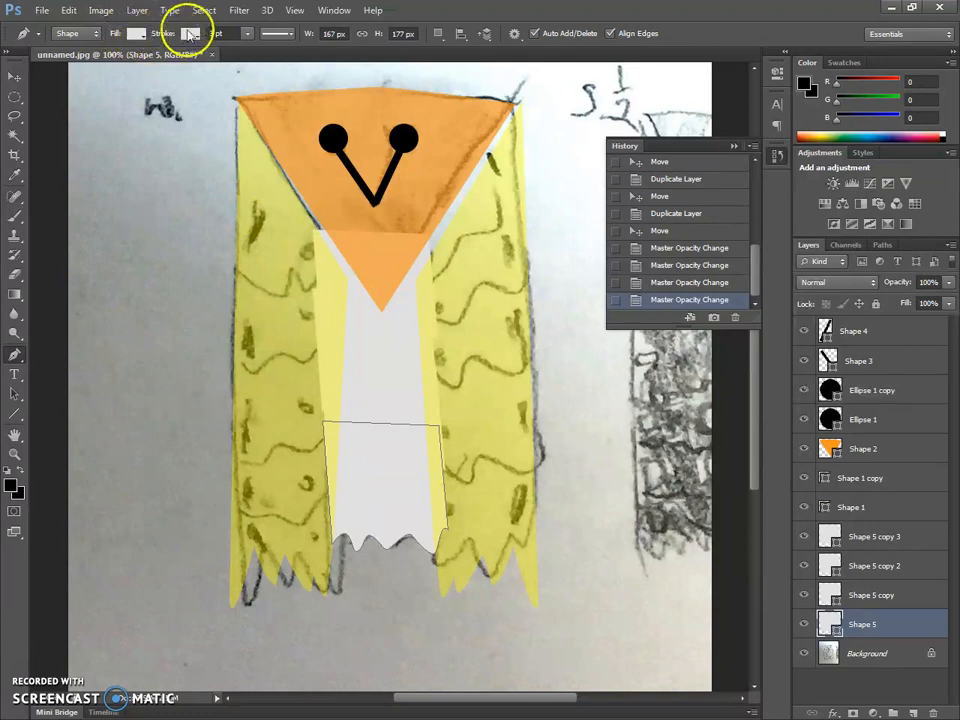
left_click(190, 35)
left_click(127, 64)
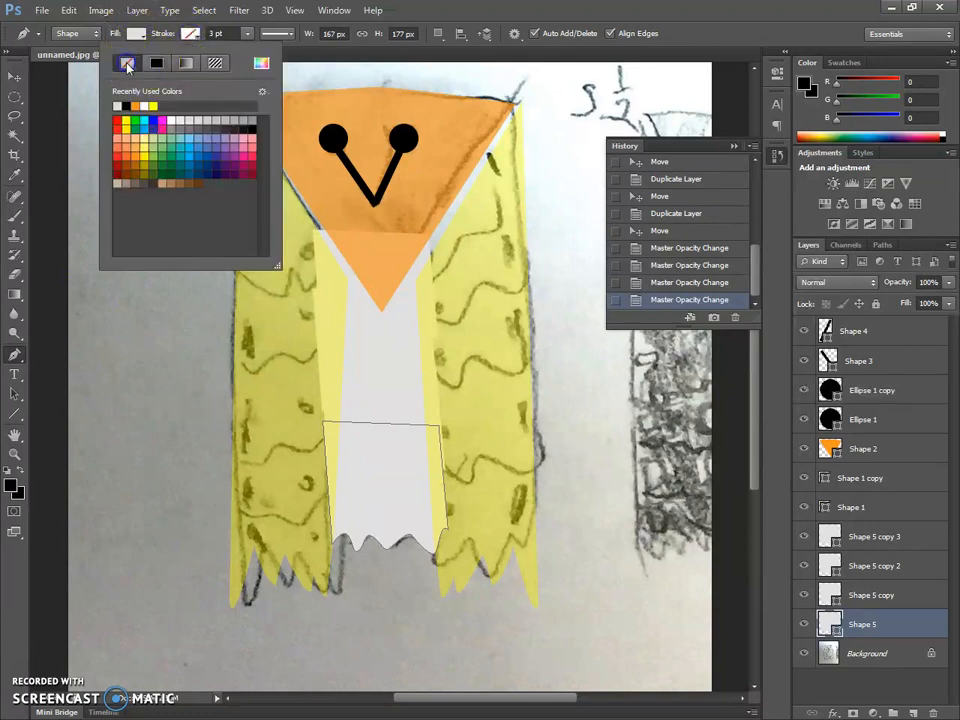
left_click(135, 35)
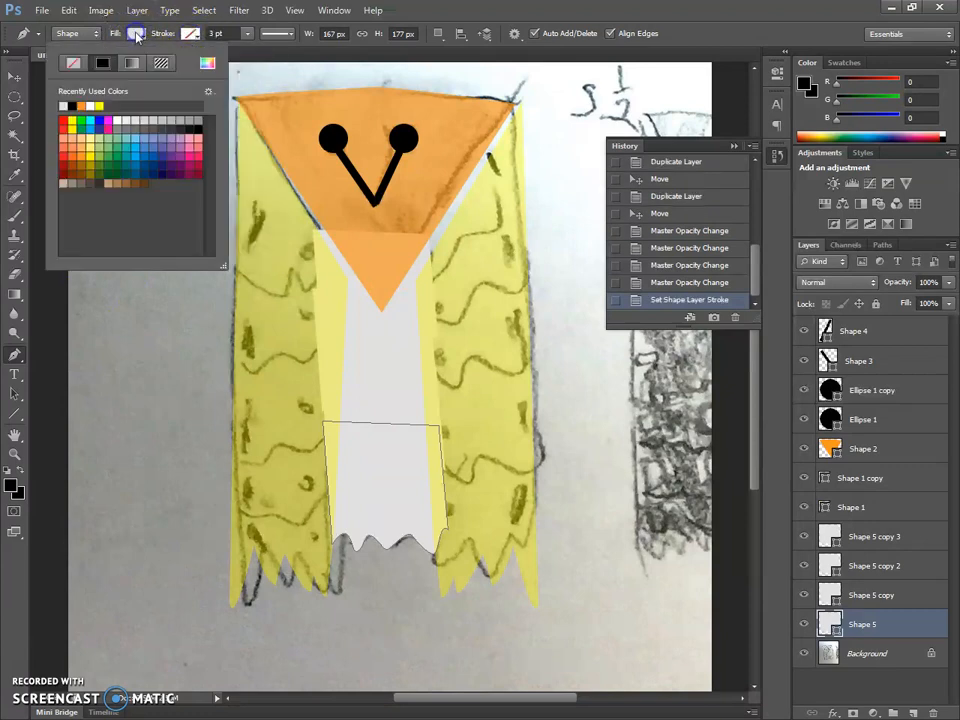
left_click(118, 126)
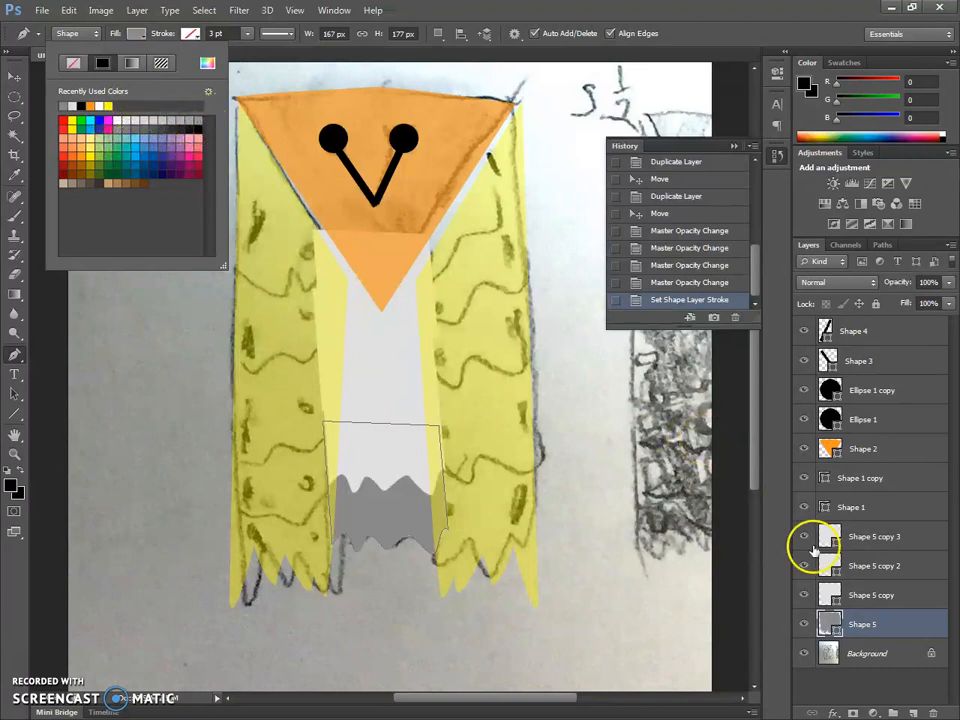
- Remove the stroke from the second-lowest belly feather shape and fill it with a medium grey lighter than the lowest row
left_click(831, 594)
left_click(821, 592)
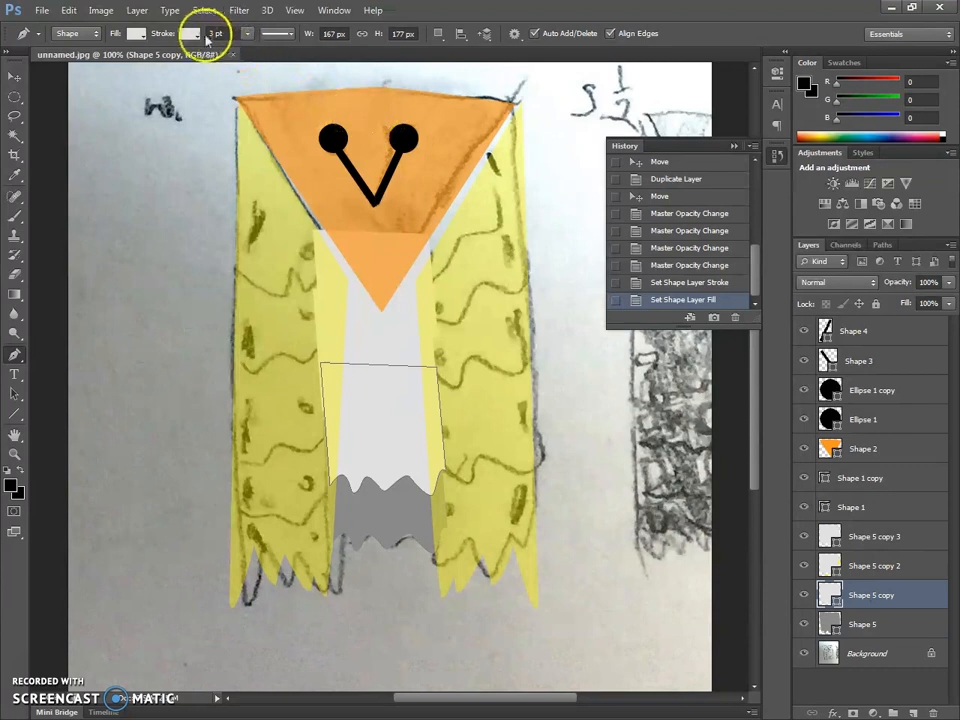
left_click(190, 33)
left_click(127, 62)
left_click(137, 34)
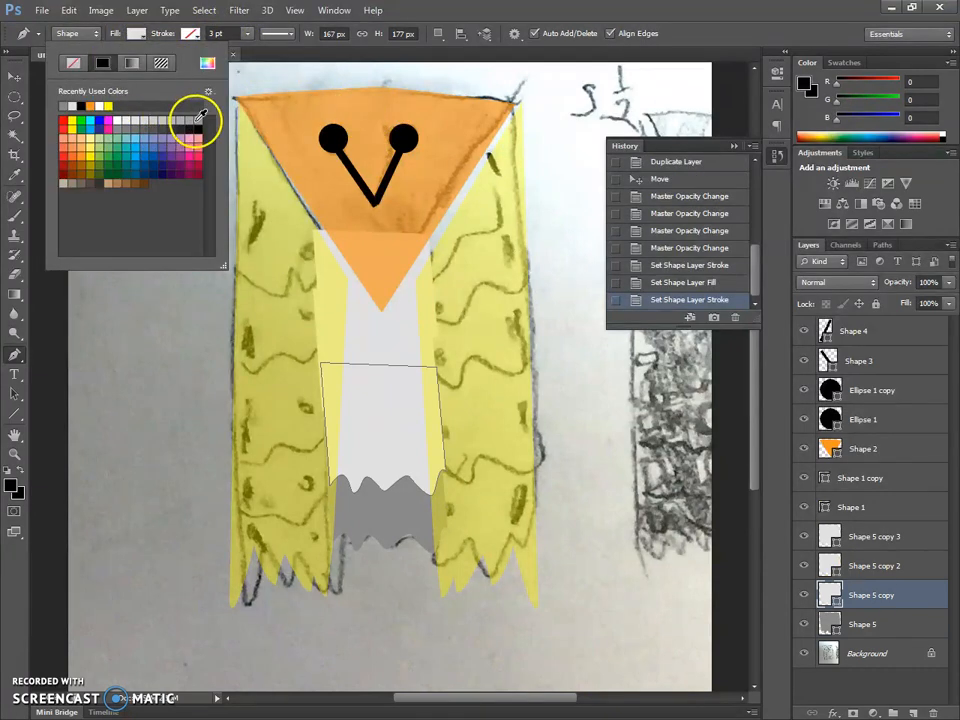
left_click(181, 119)
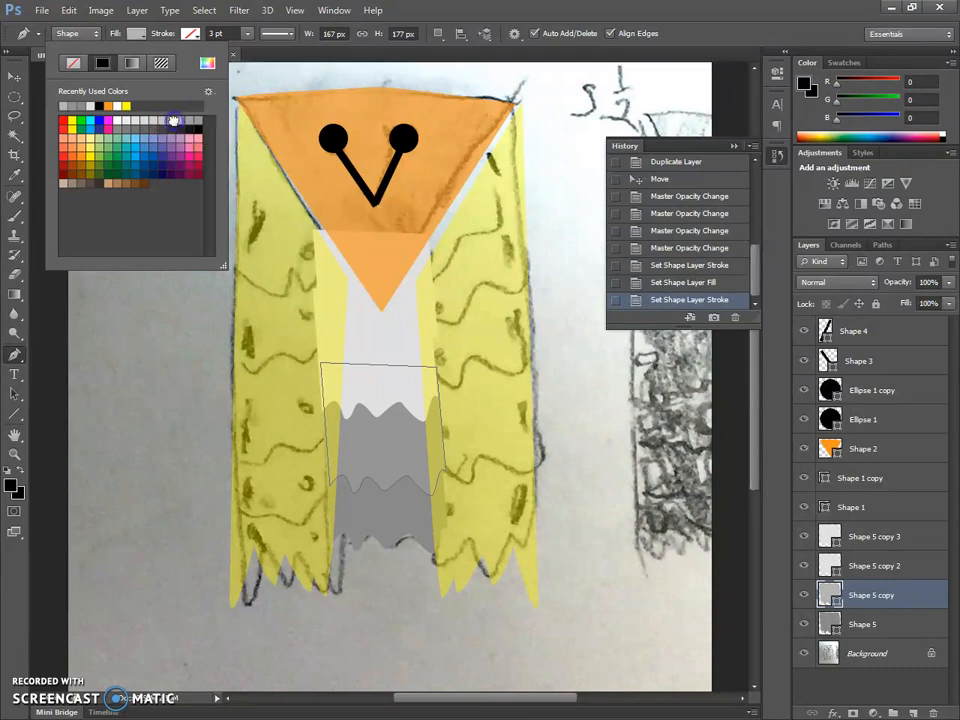
left_click(174, 120)
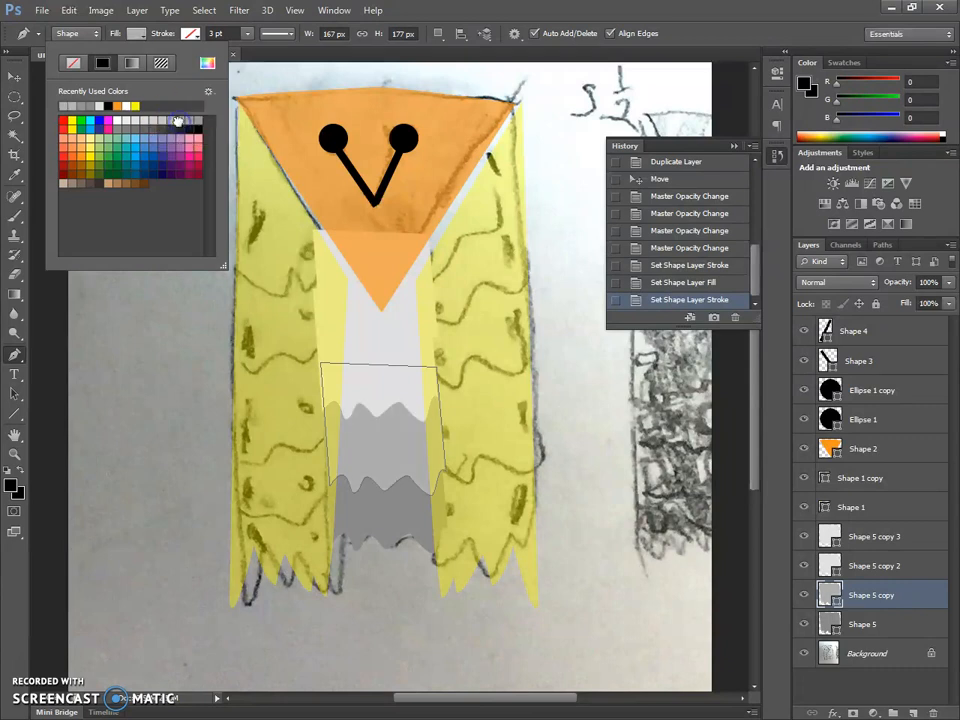
- Remove the stroke from the Shape 5 copy 2 feather shape and fill it with light grey
left_click(885, 566)
left_click(885, 566)
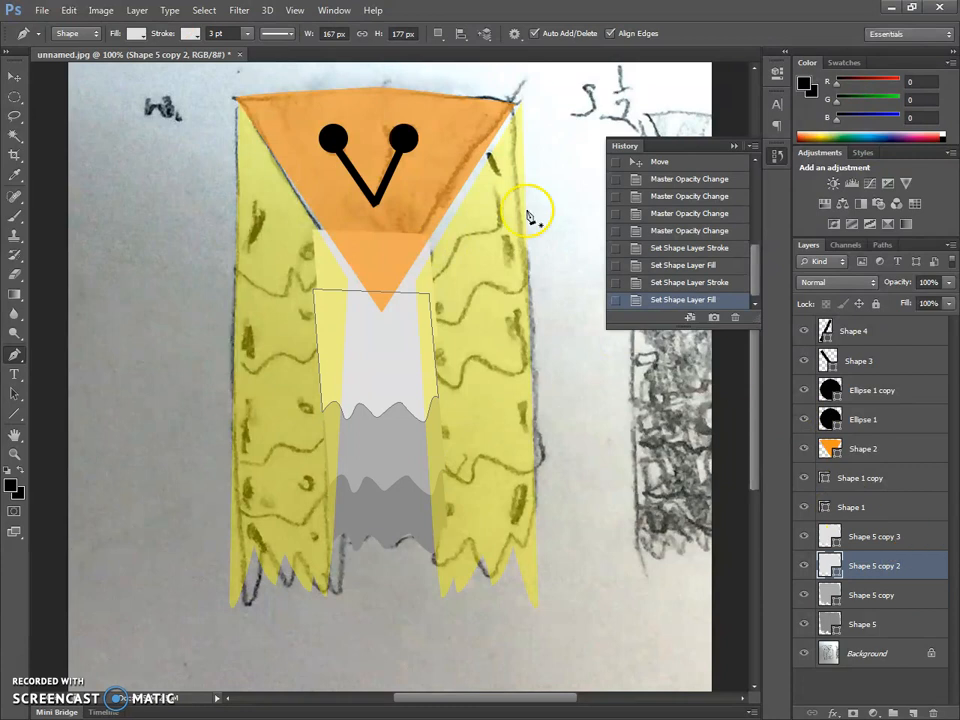
left_click(189, 34)
left_click(129, 62)
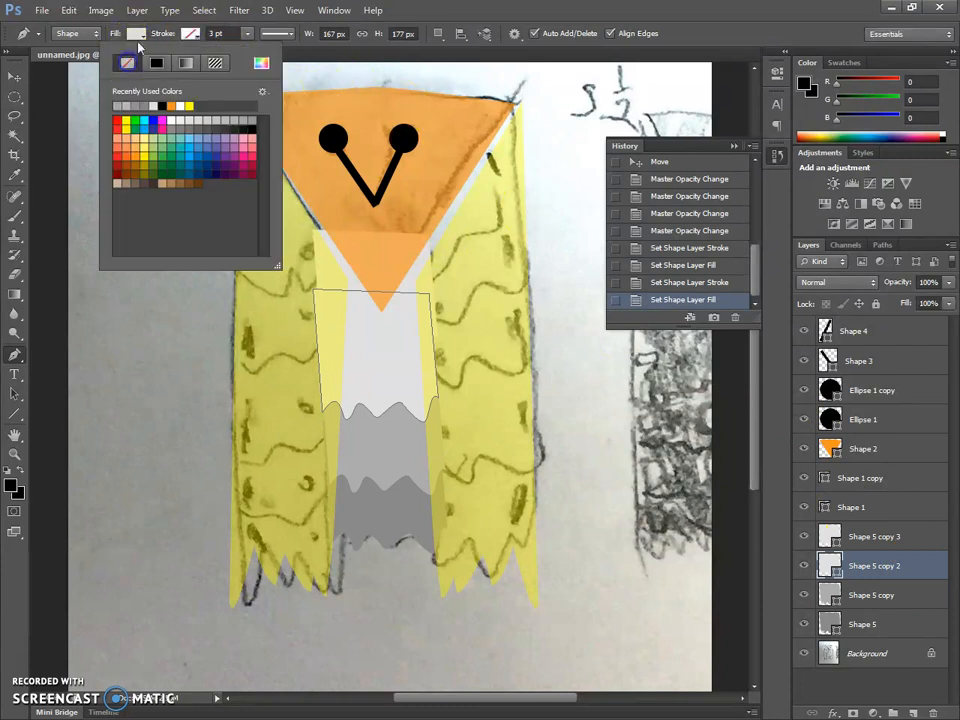
left_click(140, 34)
left_click(152, 121)
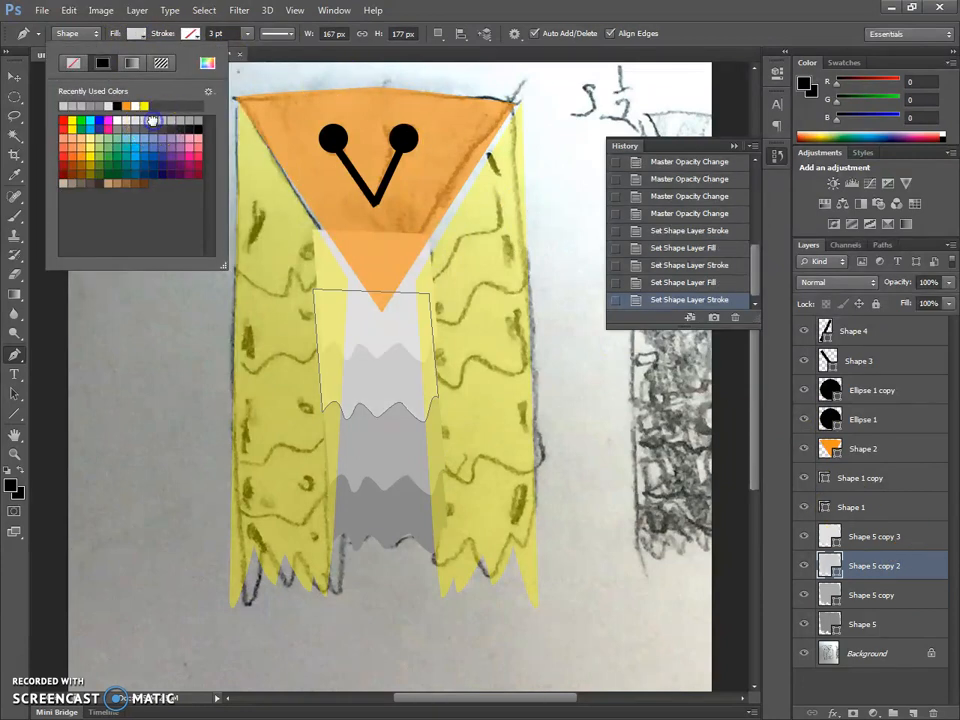
left_click(144, 120)
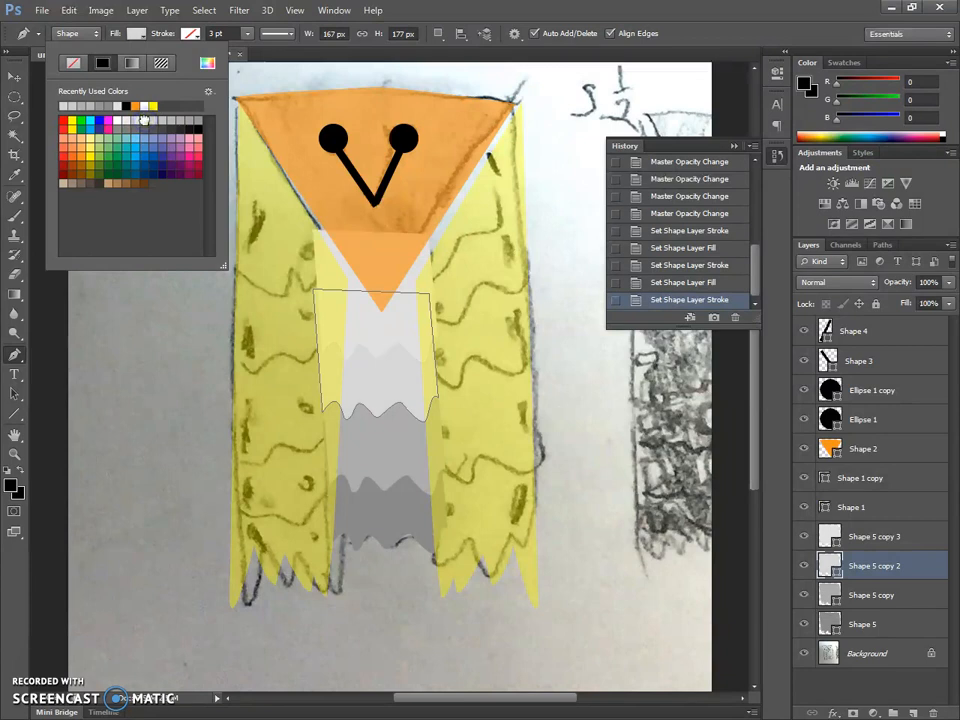
- Remove the stroke from the topmost belly feather shape and fill it with a very light grey
left_click(893, 538)
left_click(189, 34)
left_click(110, 60)
left_click(140, 37)
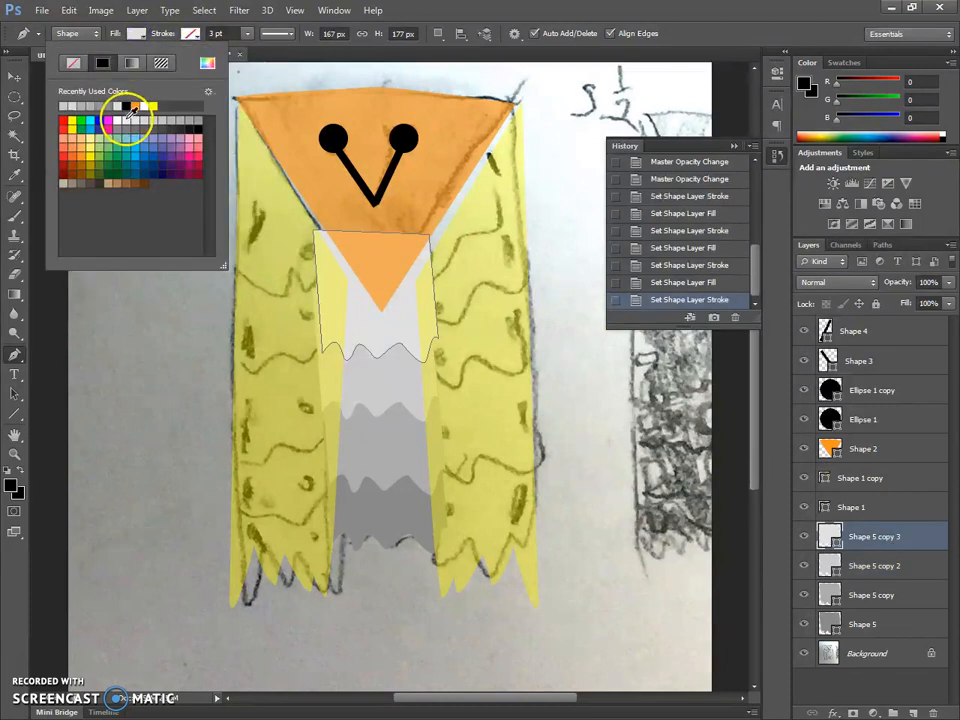
left_click(13, 75)
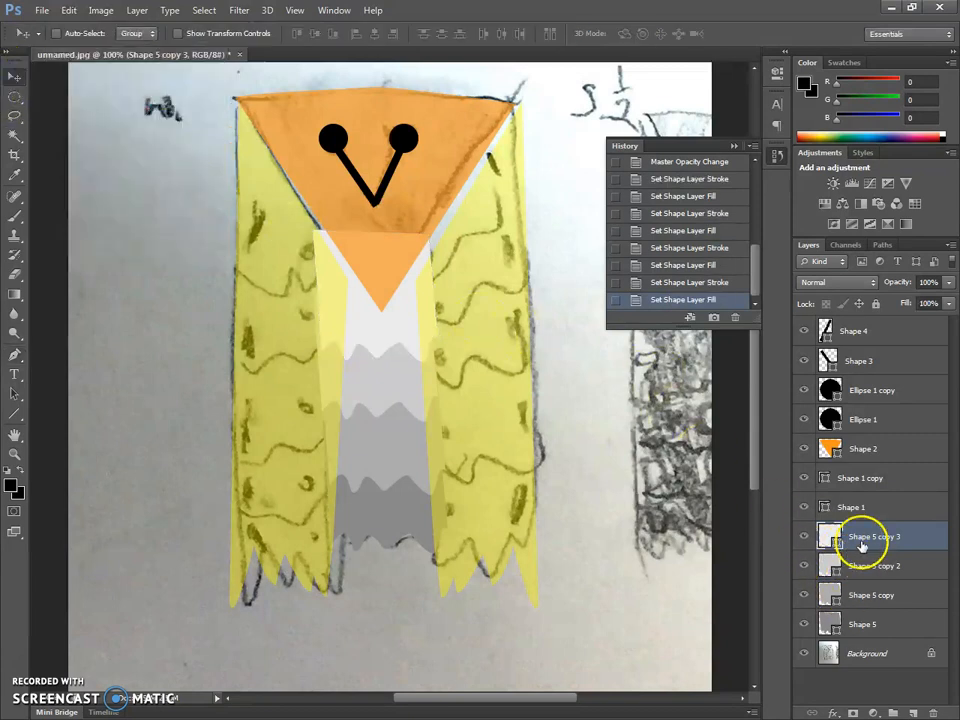
- Raise the opacity of both yellow wing shapes to 100%
left_click(866, 505)
left_click(945, 282)
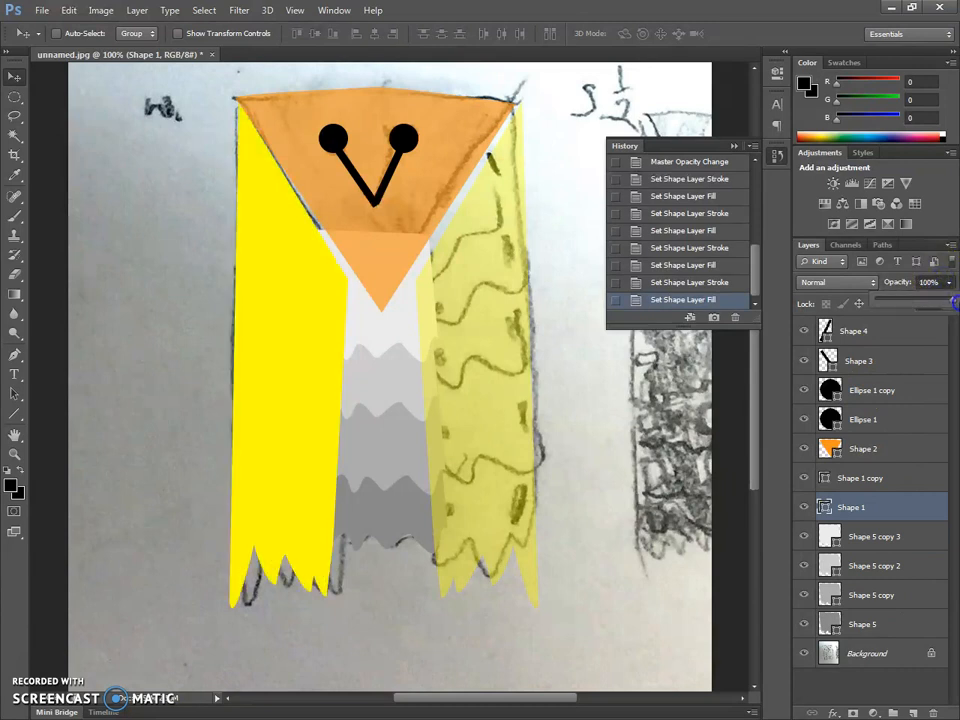
left_click(900, 482)
left_click(946, 283)
left_click(955, 302)
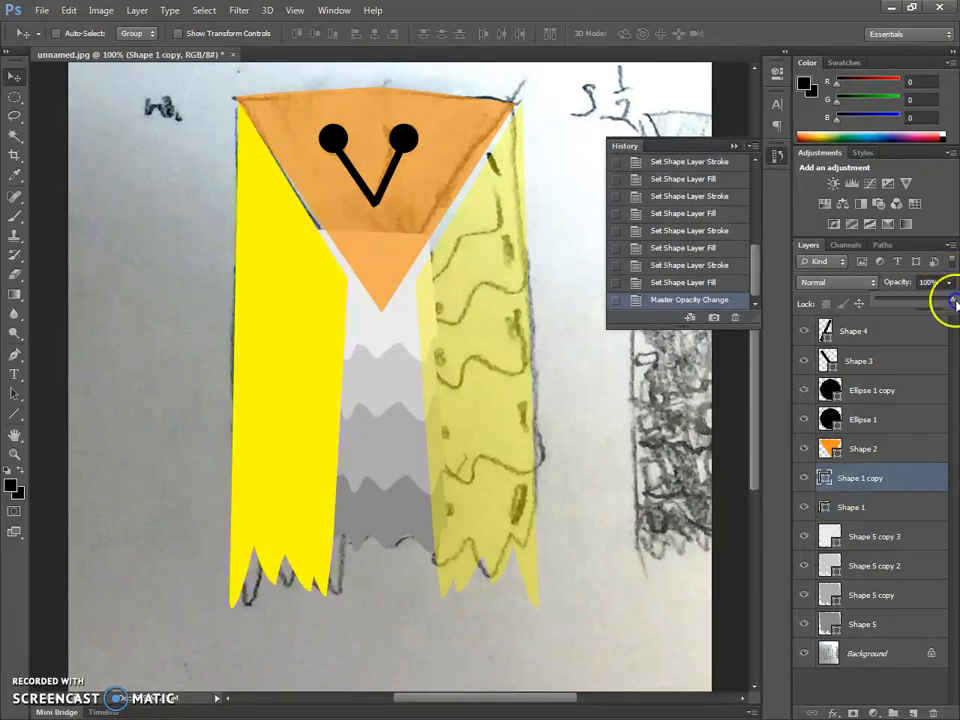
- Change the left wing shape's fill to a dark olive yellow
left_click(889, 508)
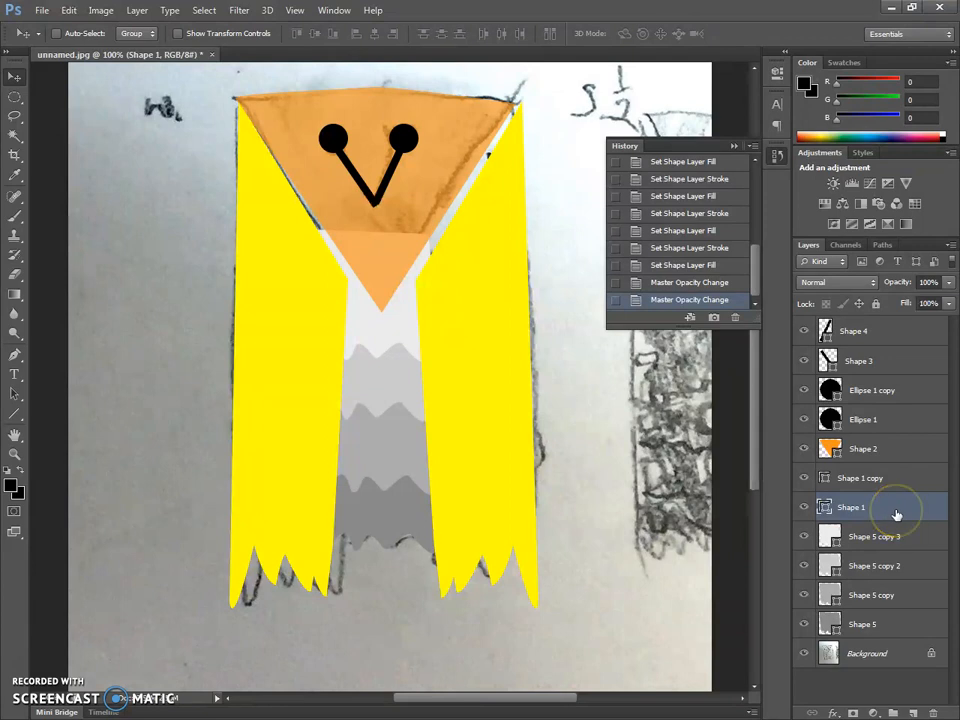
left_click(908, 510)
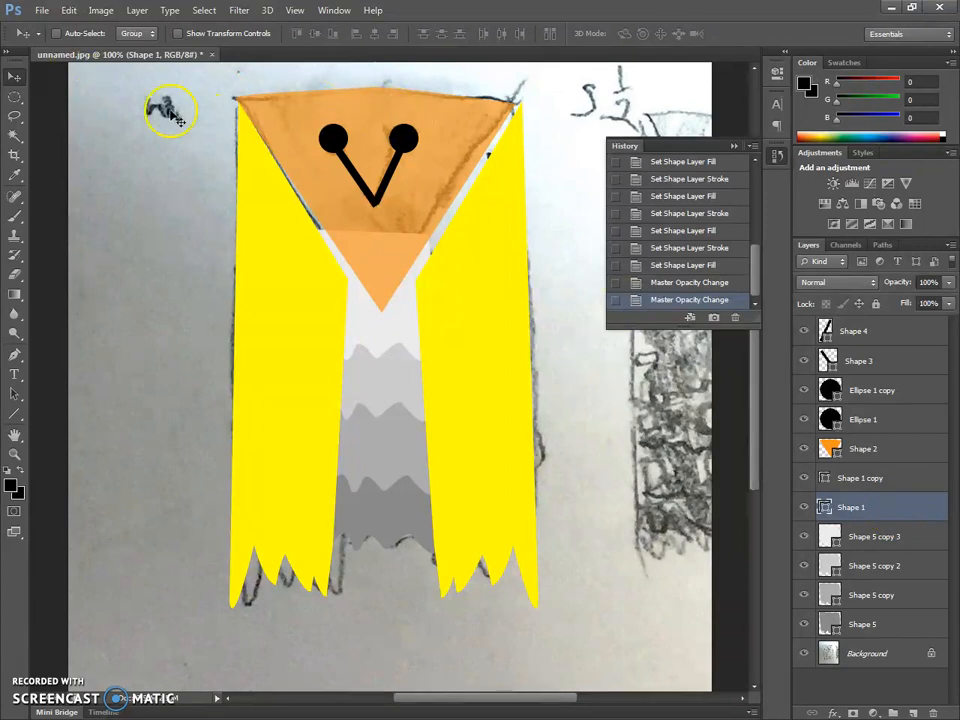
left_click(15, 355)
left_click(452, 90)
left_click(133, 34)
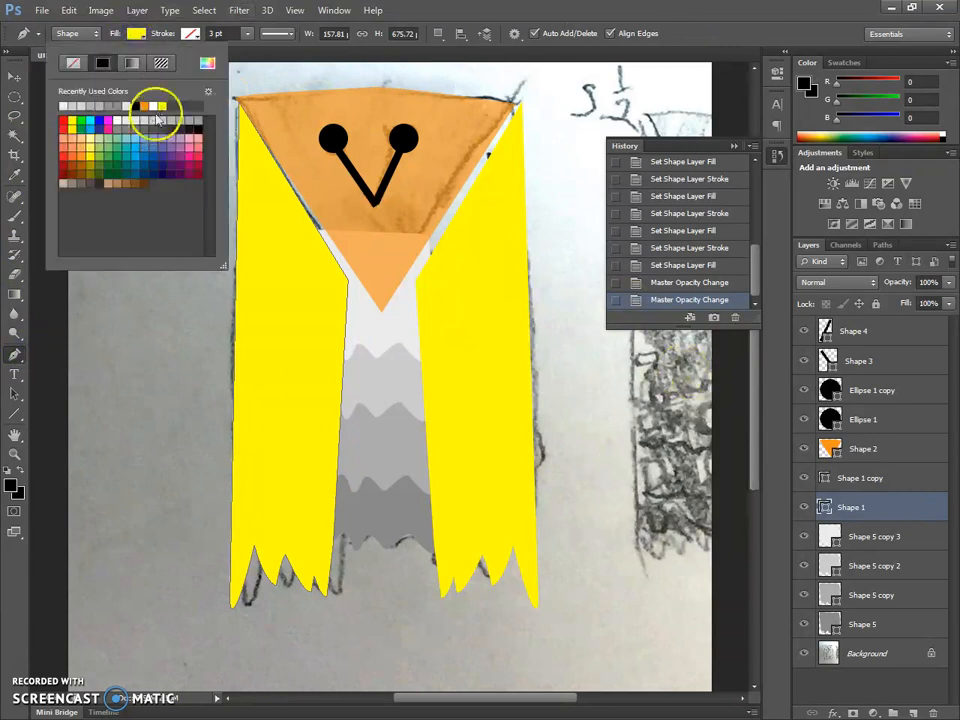
left_click(89, 177)
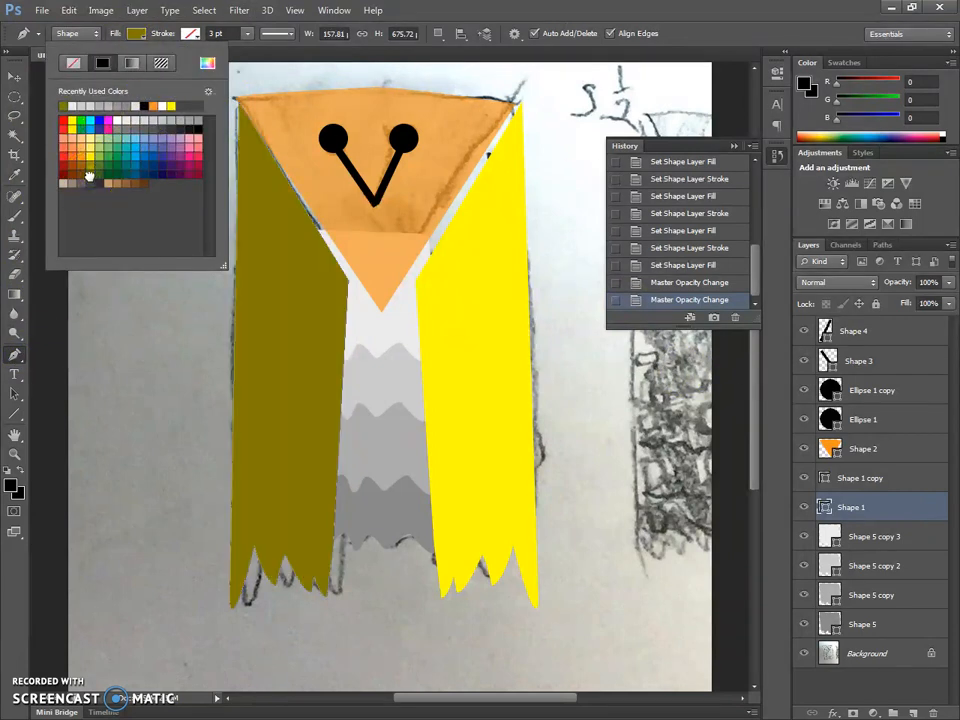
- Set the left wing shape's fill to bright yellow and give the right wing shape the same recently used yellow
left_click(87, 160)
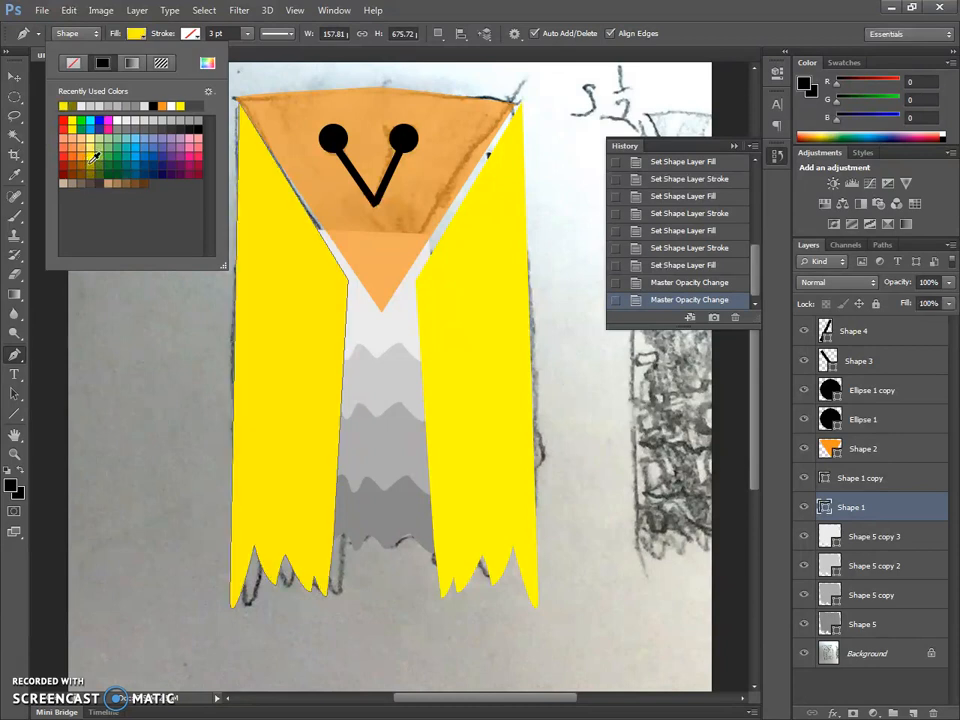
left_click(88, 167)
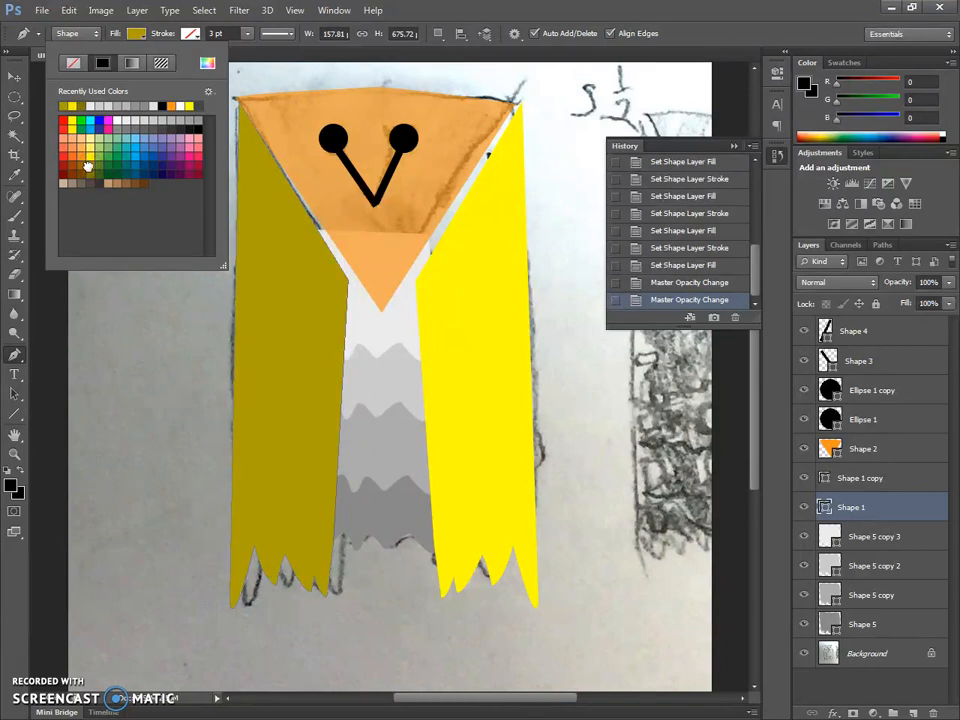
left_click(89, 159)
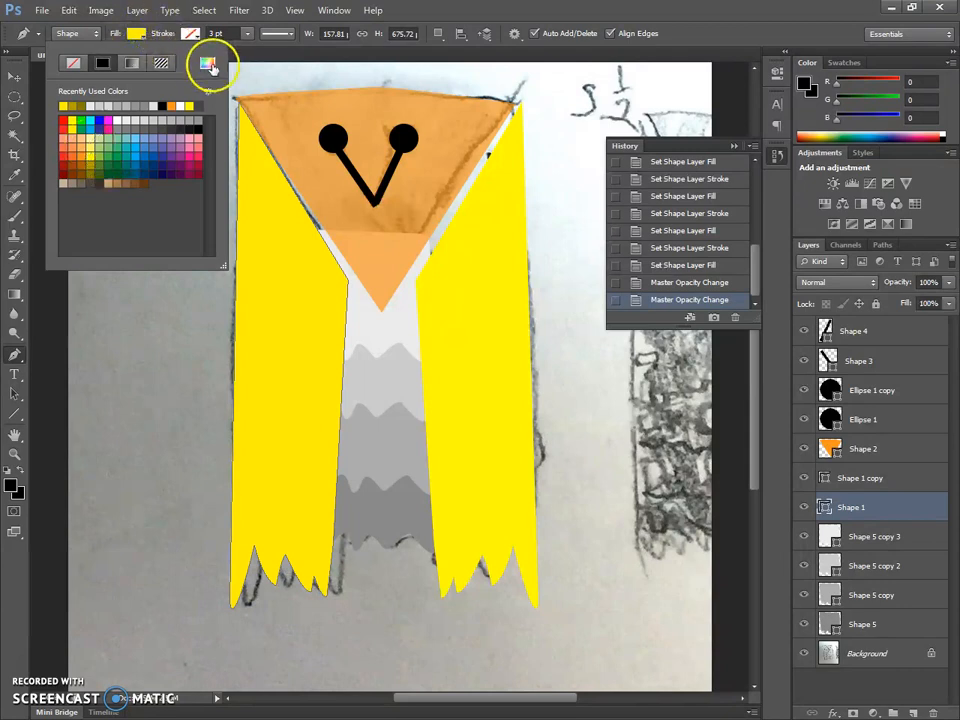
left_click(868, 488)
left_click(868, 488)
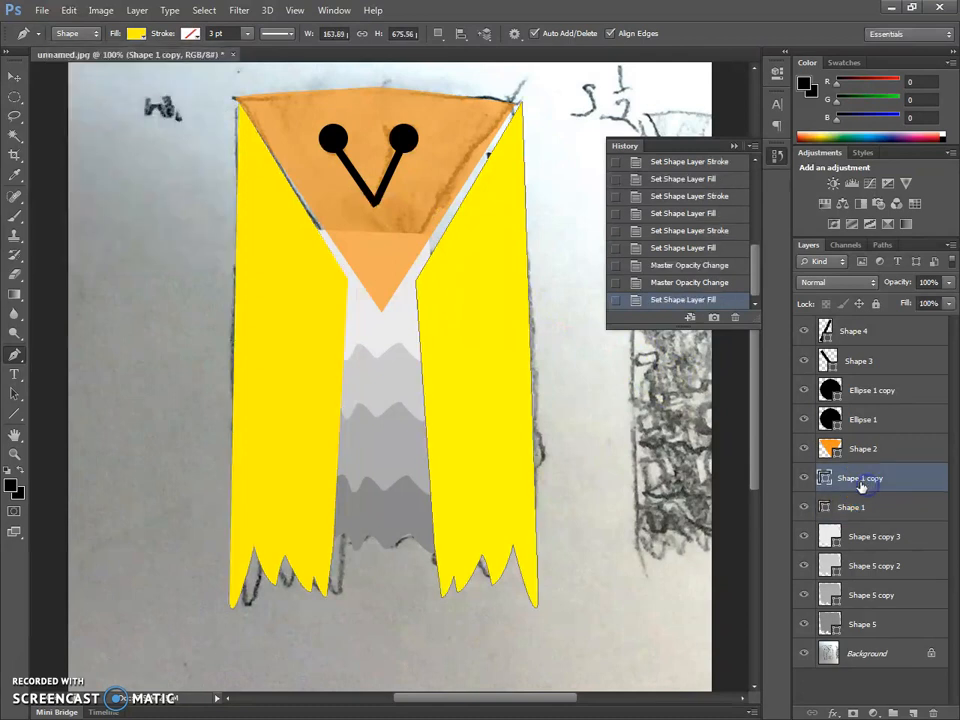
left_click(133, 34)
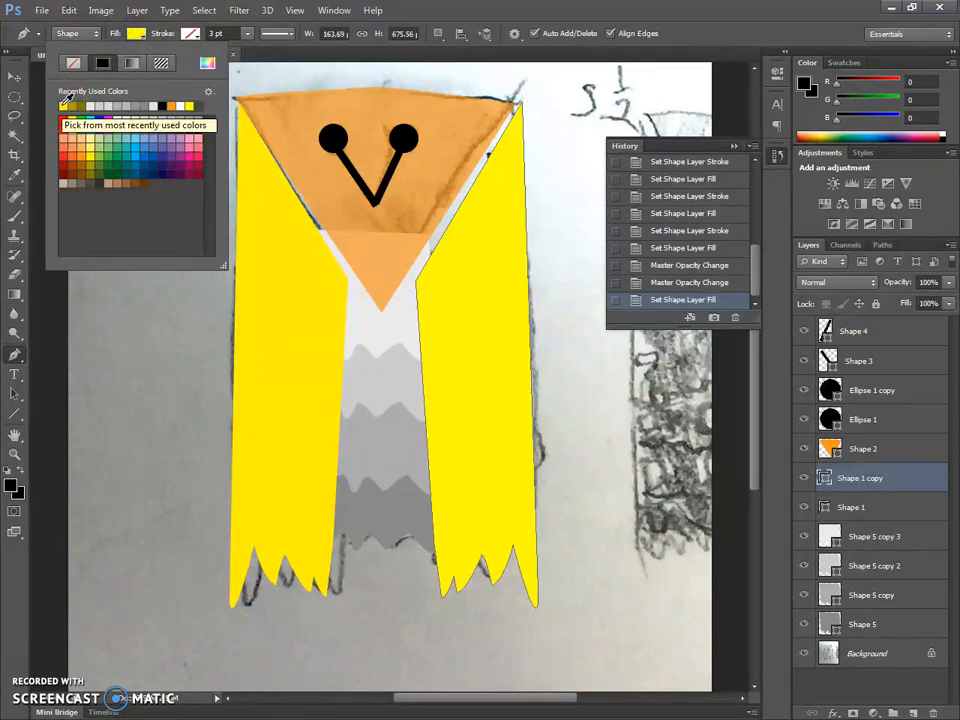
- Raise the opacity of the orange head shape to 100% and change its fill to bright sky blue
left_click(874, 451)
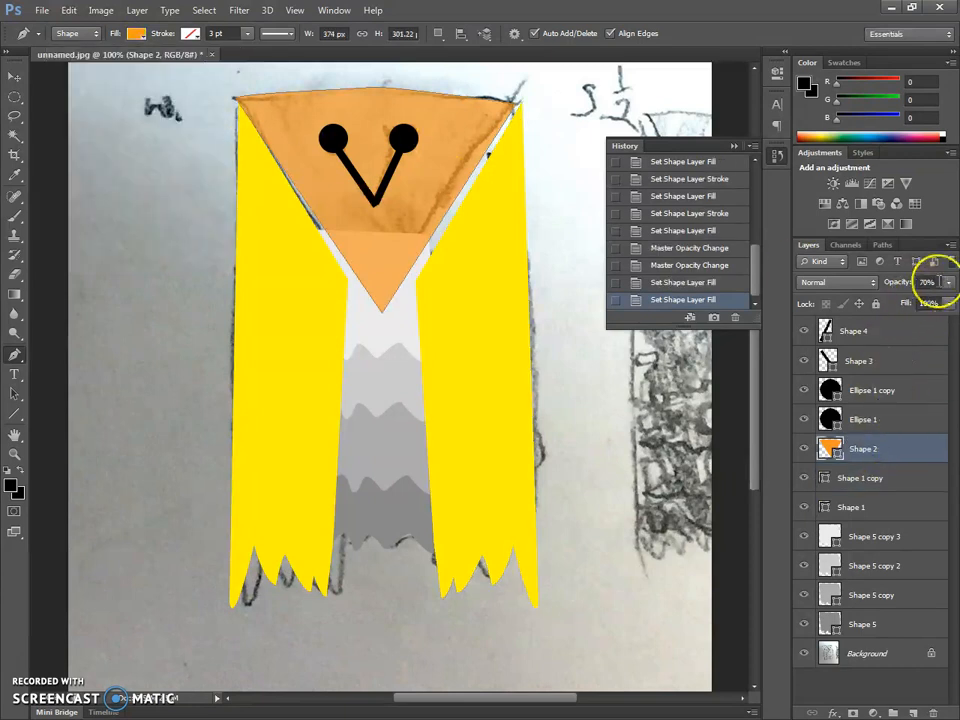
left_click(948, 283)
left_click_drag(943, 299, 955, 305)
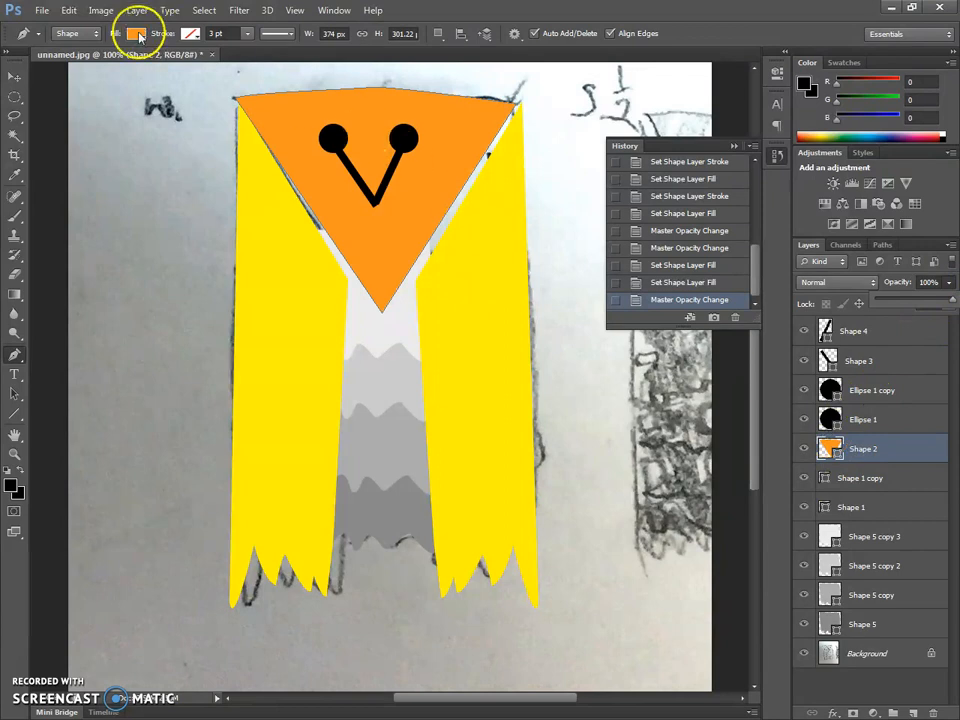
left_click(134, 33)
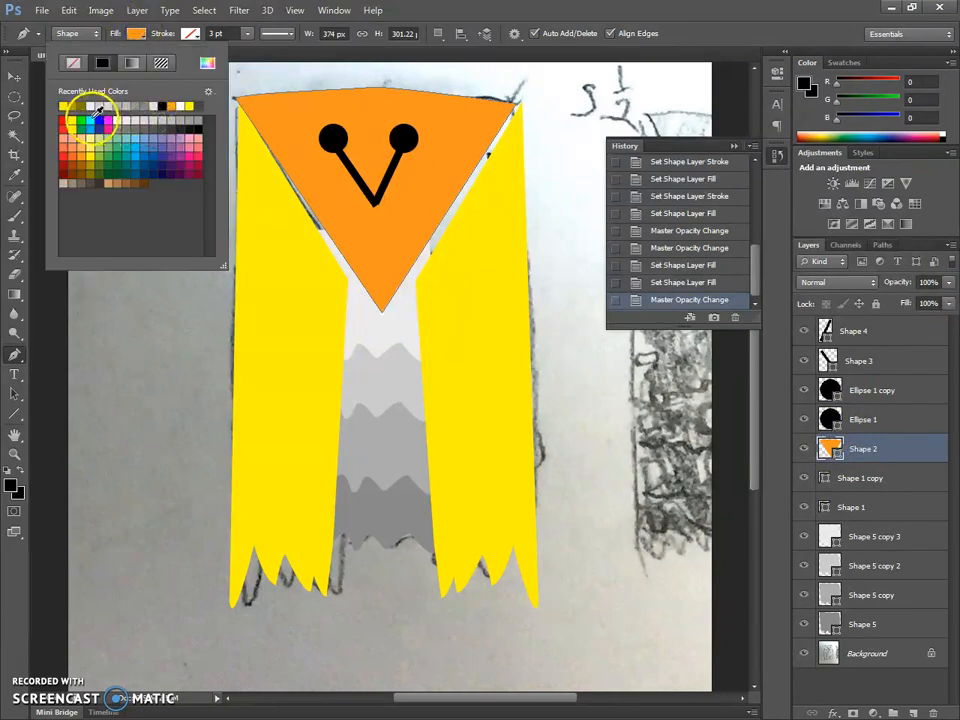
left_click(100, 122)
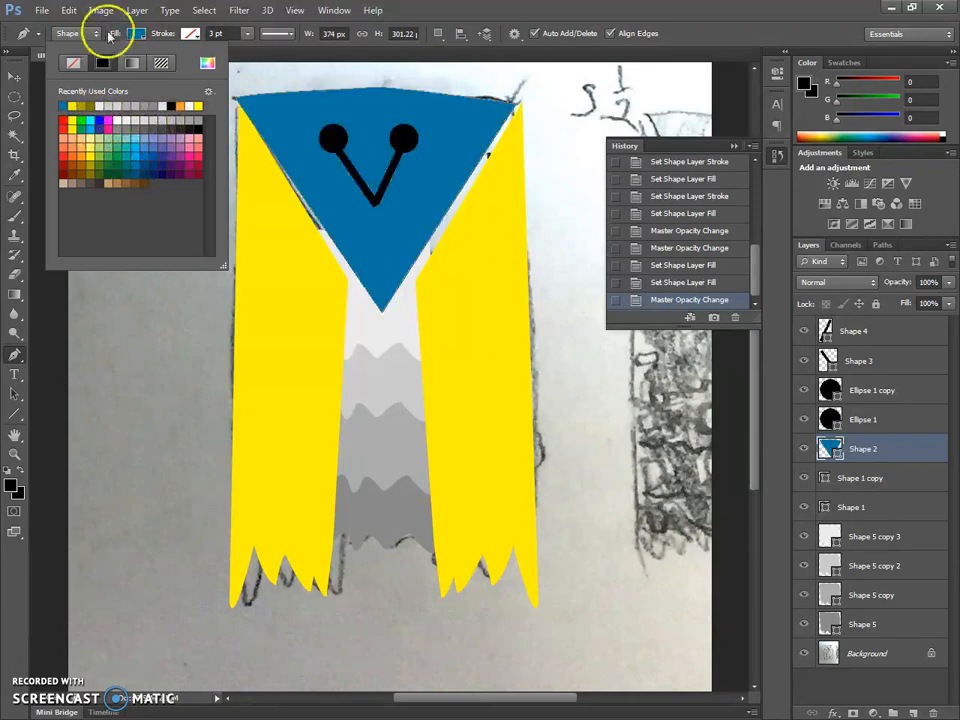
left_click(133, 147)
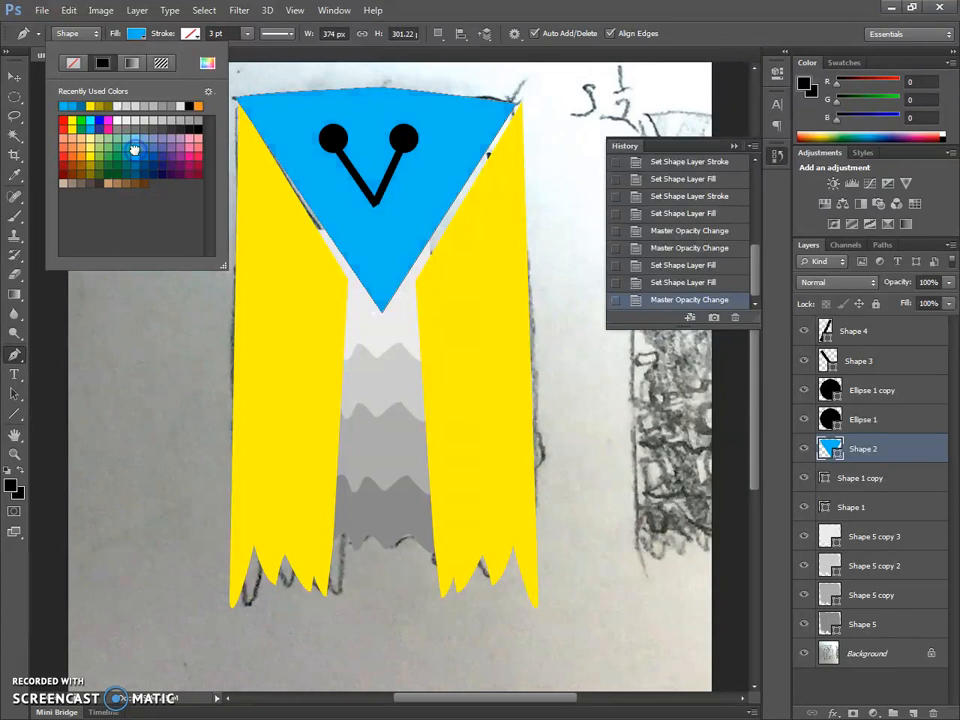
- Scale the head shape up proportionally to about 111.5% with Free Transform
left_click(15, 77)
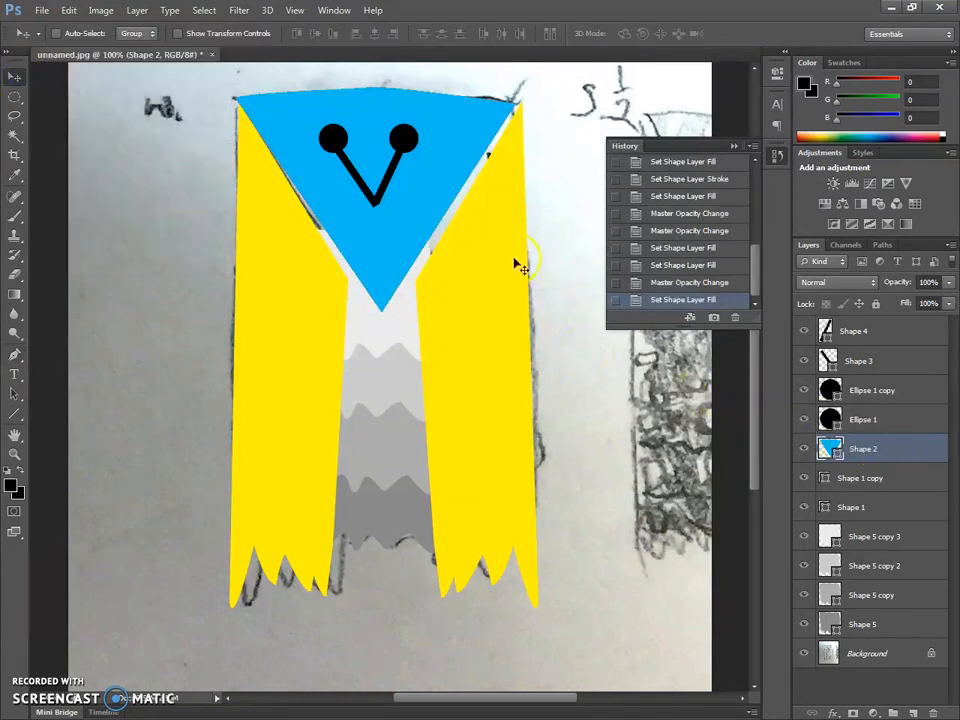
key("ctrl+t")
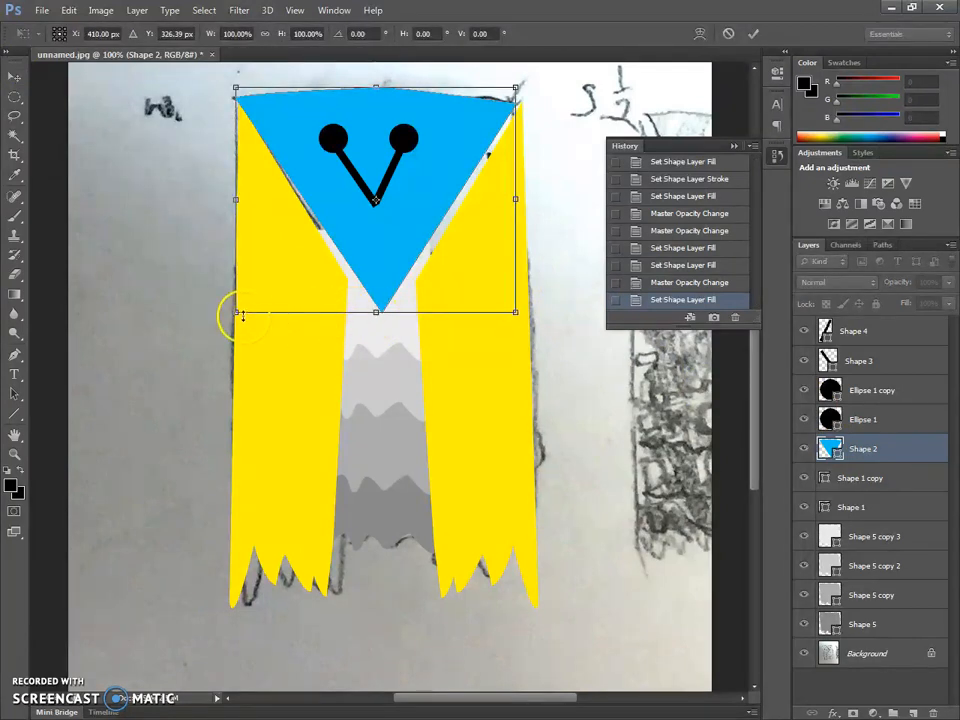
left_click_drag(237, 313, 205, 338)
- Reposition the enlarged head to about X 415.5 px, Y 334 px so it covers the gaps along both wings, and apply the transform
left_click_drag(343, 279, 356, 281)
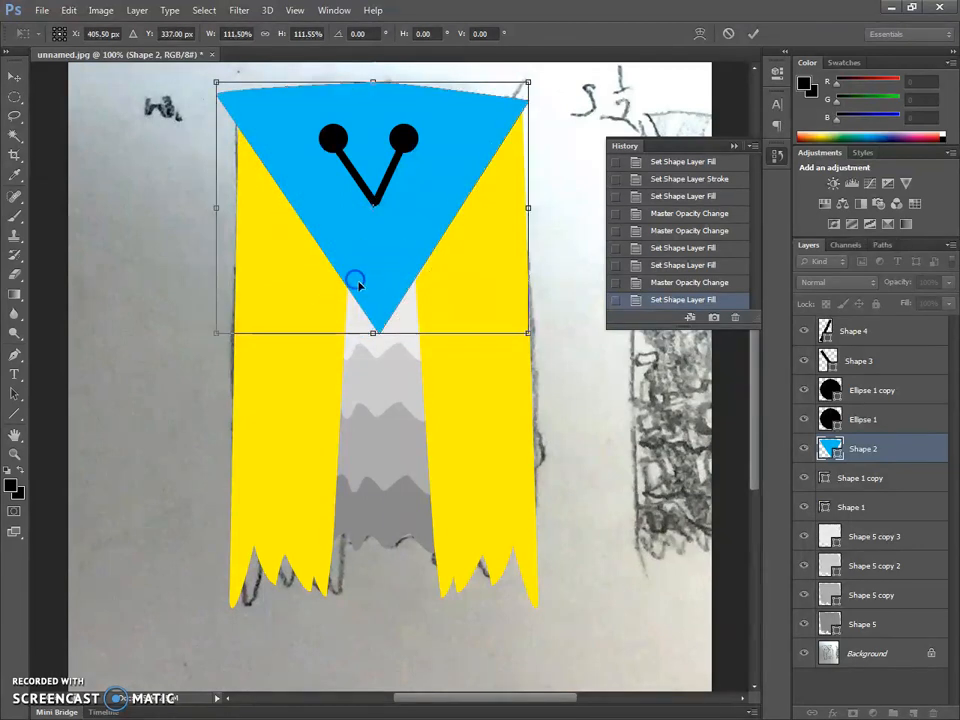
key("Right")
key("Right")
key("Right")
key("Right")
key("Right")
key("Right")
key("Right")
key("Right")
key("Right")
key("Right")
key("Right")
key("Right")
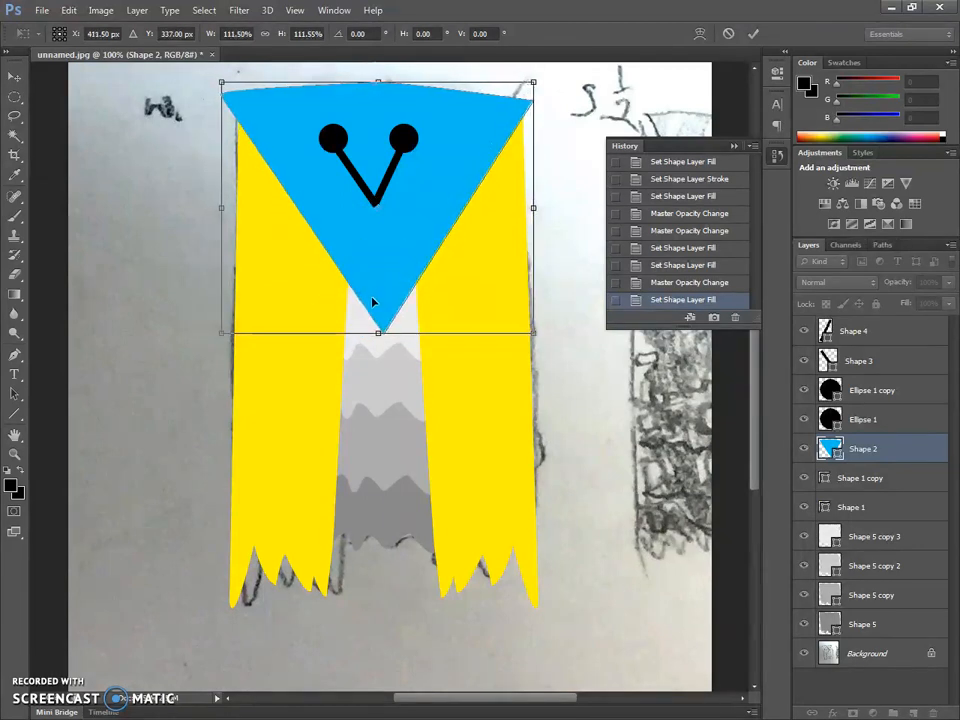
key("Left")
key("Left")
key("Up")
key("Up")
key("Up")
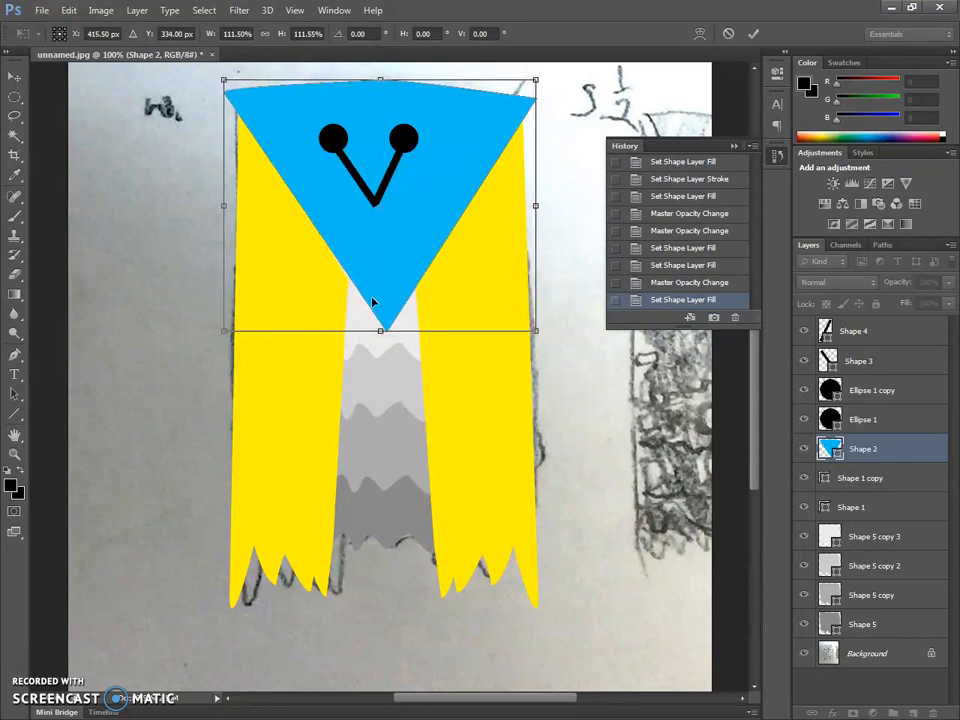
double_click(389, 268)
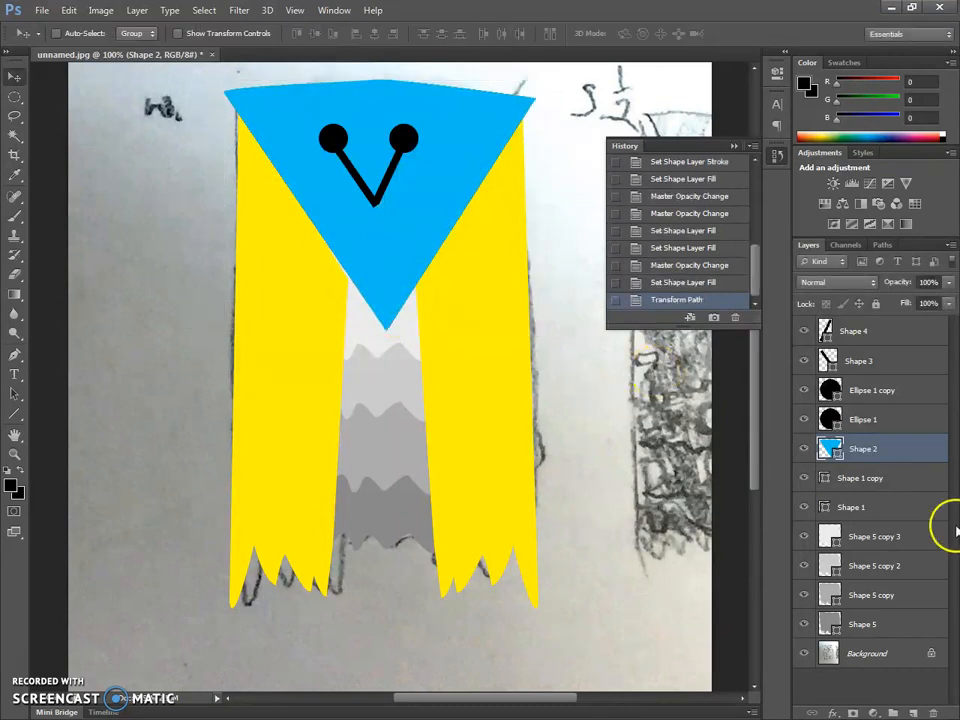
- Select both eye ellipses and both beak lines and move them together slightly right and down to centre them on the head
left_click(878, 420)
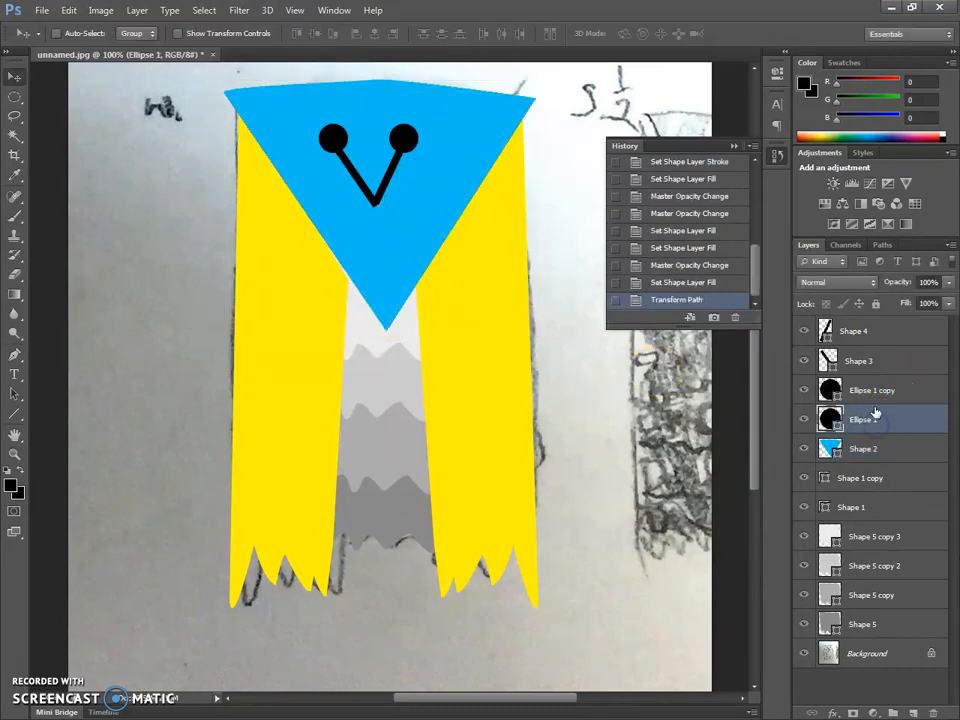
left_click(885, 330, "shift")
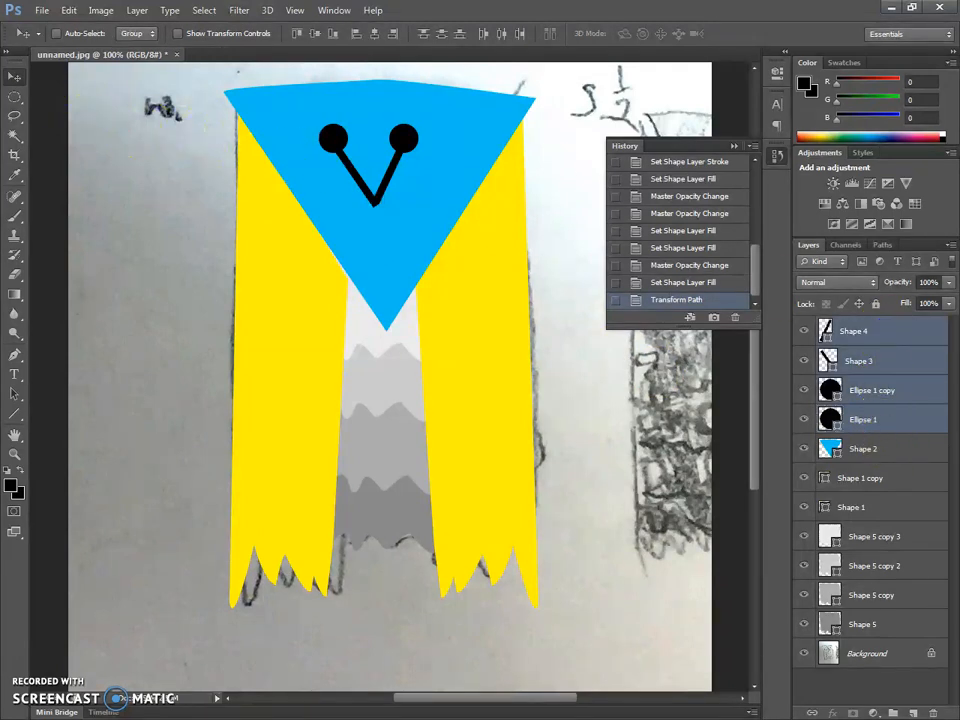
mouse_move(371, 170)
left_mouse_down()
mouse_move(375, 152)
mouse_move(383, 173)
left_mouse_up()
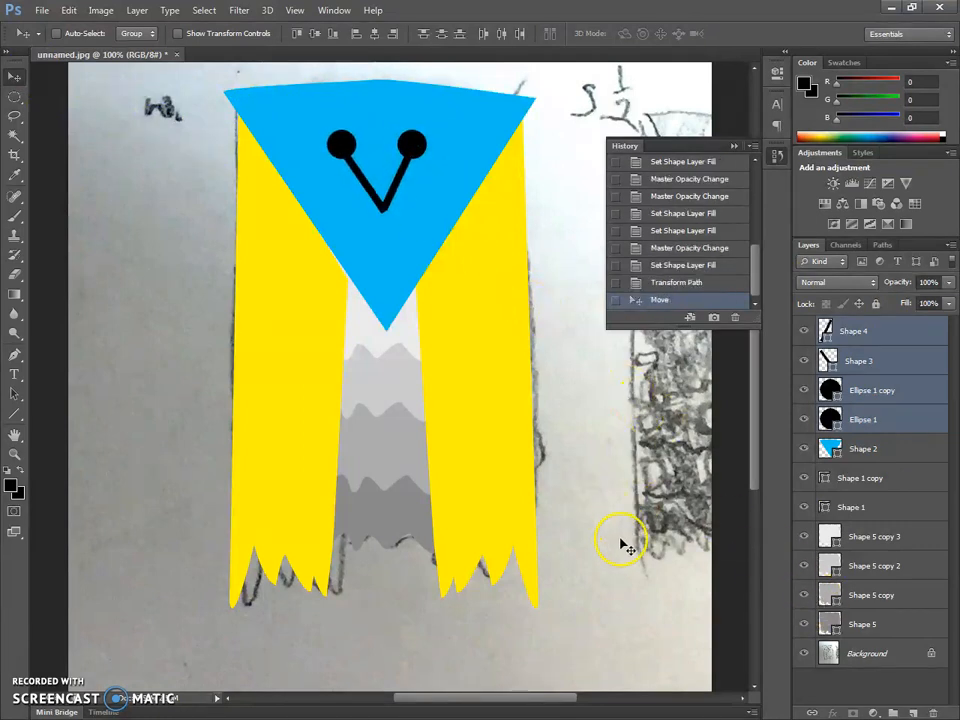
- Hide the Background sketch photo and view the whole owl at 66.7%
left_click(804, 654)
key("ctrl+minus")
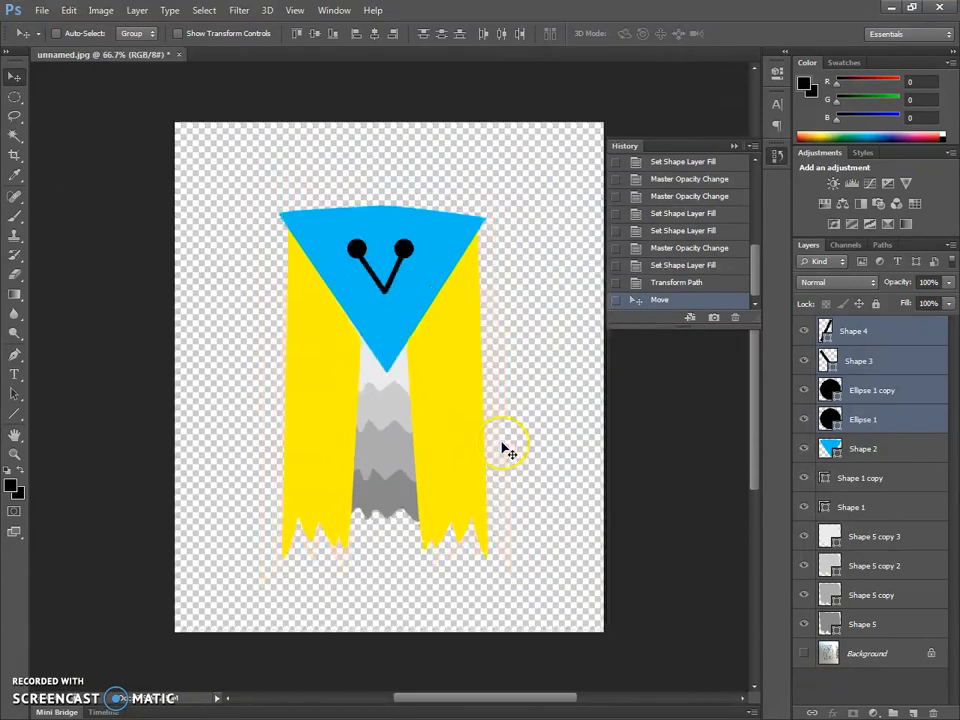